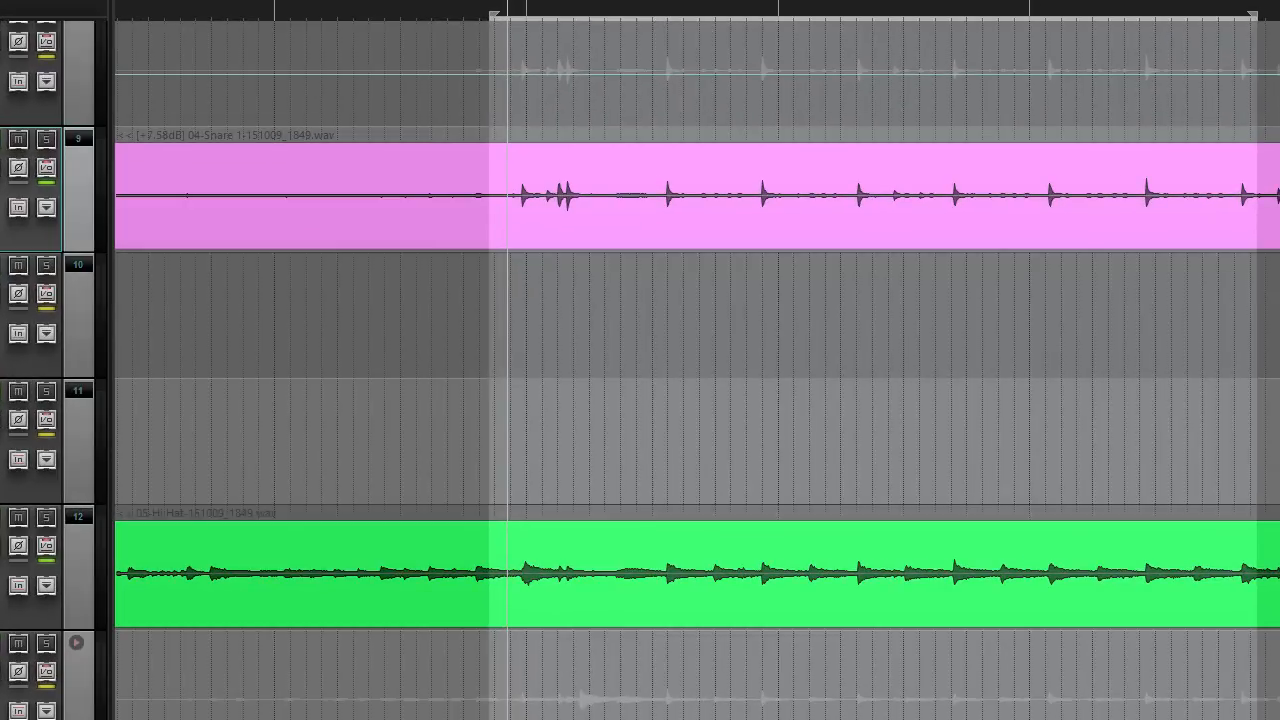
Check the installed REAPER version and build in the About window, move it aside and close it
click(317, 106)
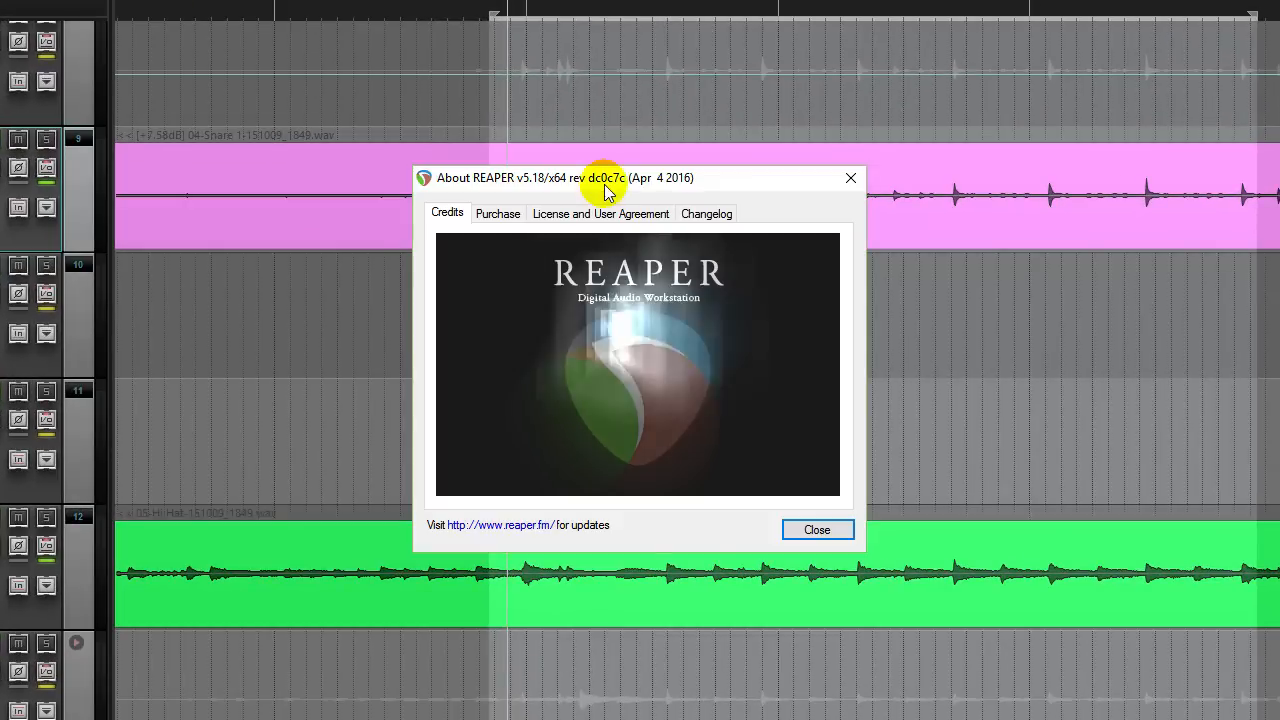
drag(608, 174, 716, 121)
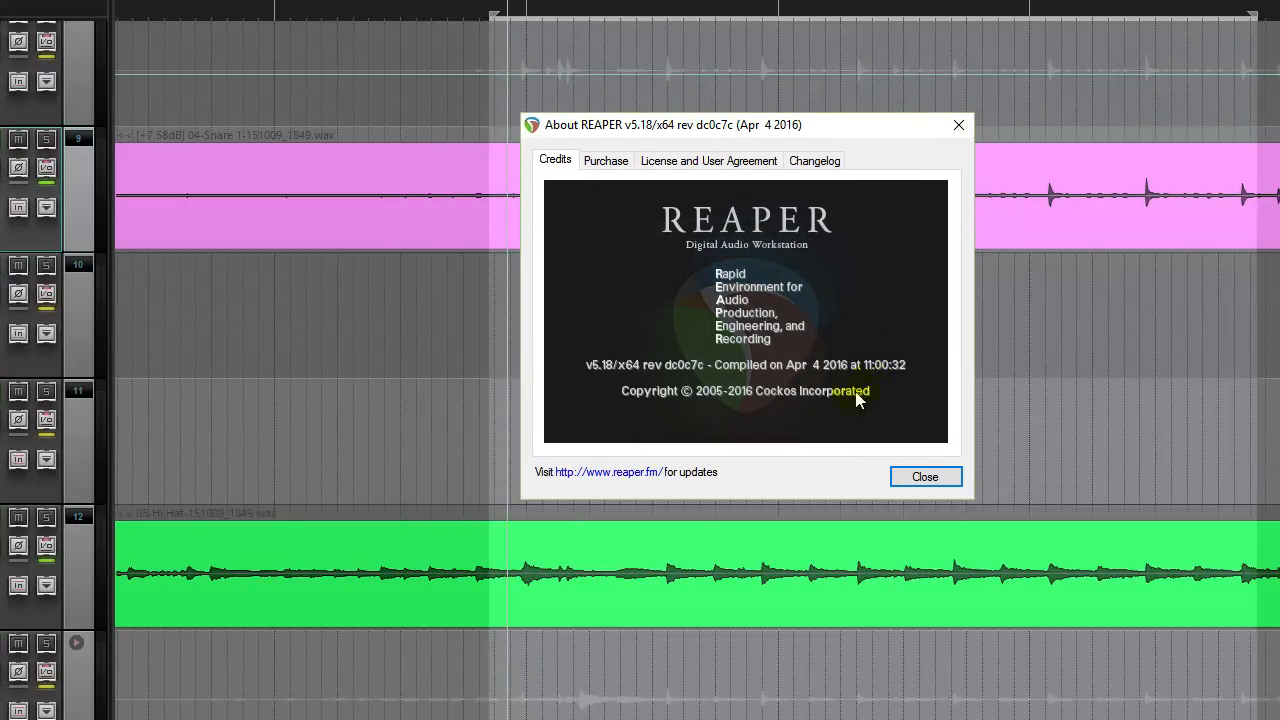
click(936, 479)
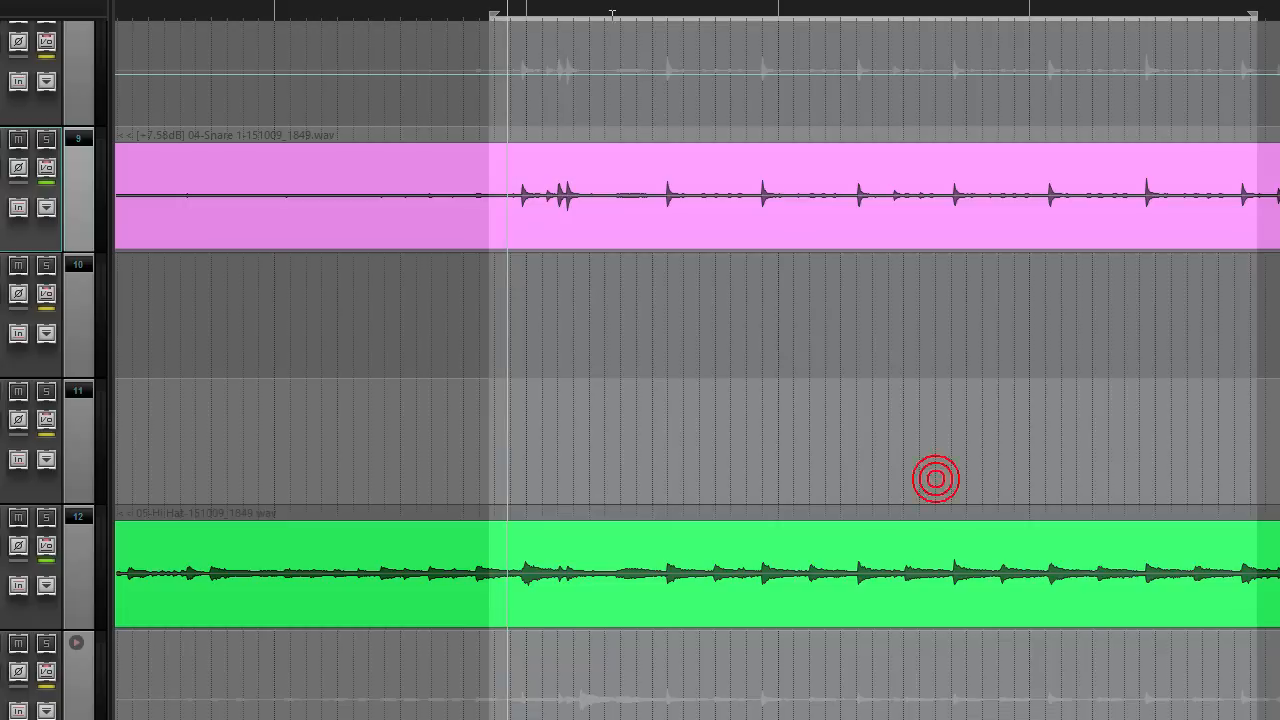
Select the Snare 1 audio item on track 9 and place the edit cursor just before 1144.1.00
click(527, 4)
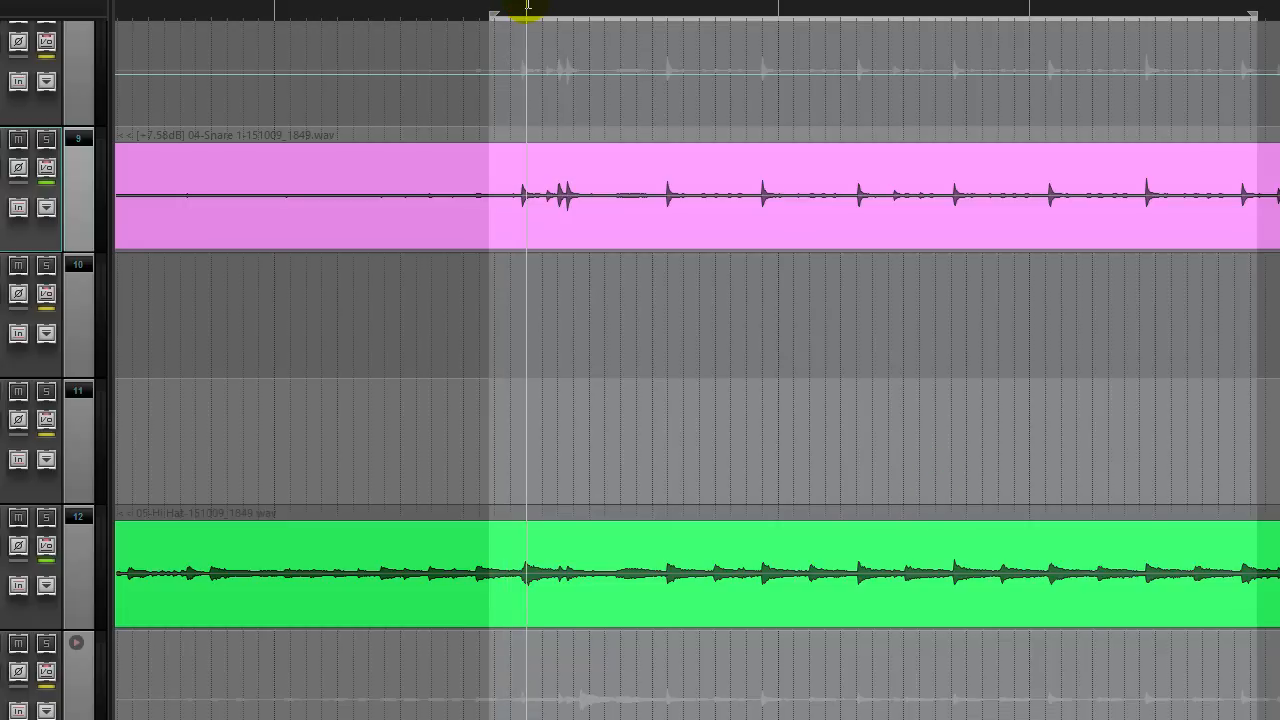
click(512, 4)
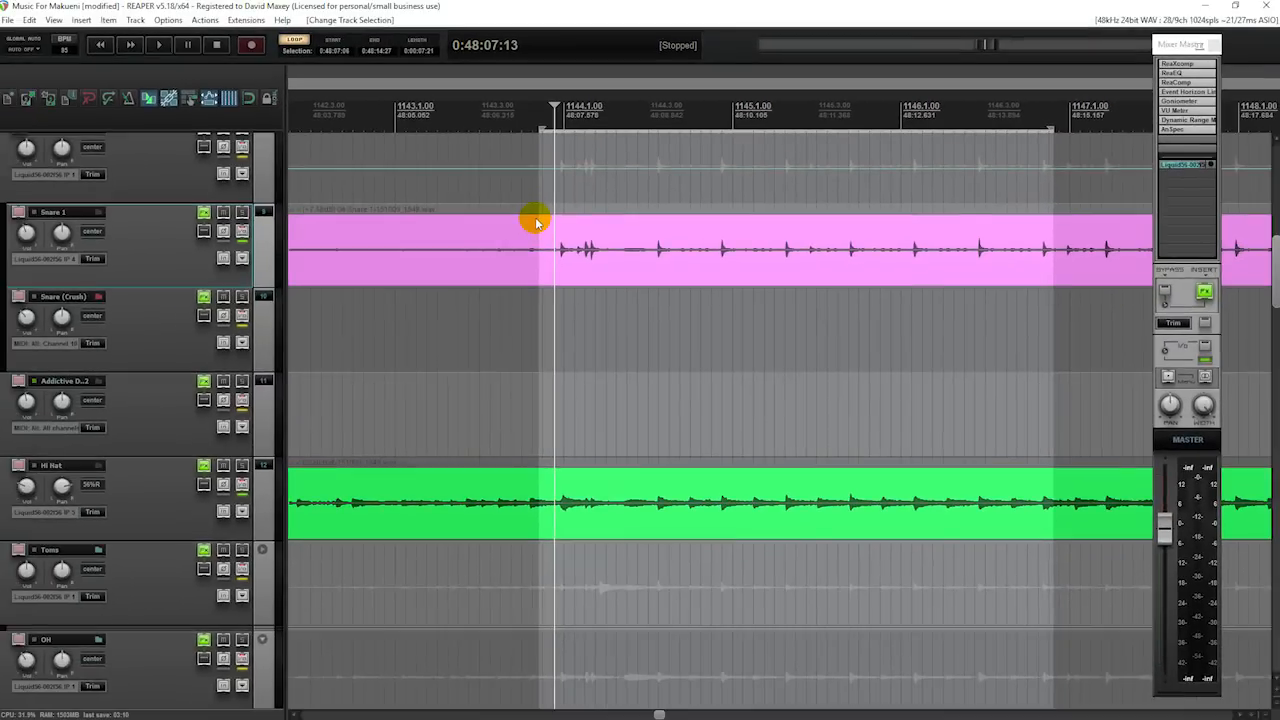
click(553, 119)
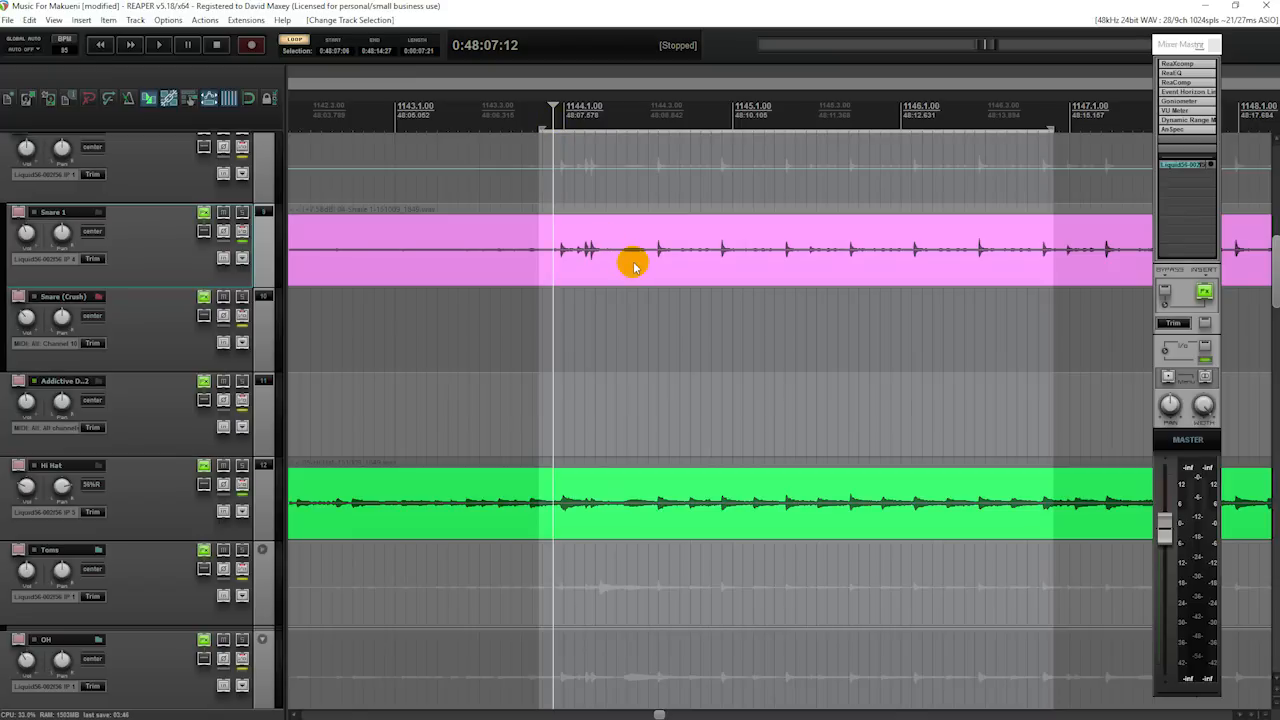
click(613, 484)
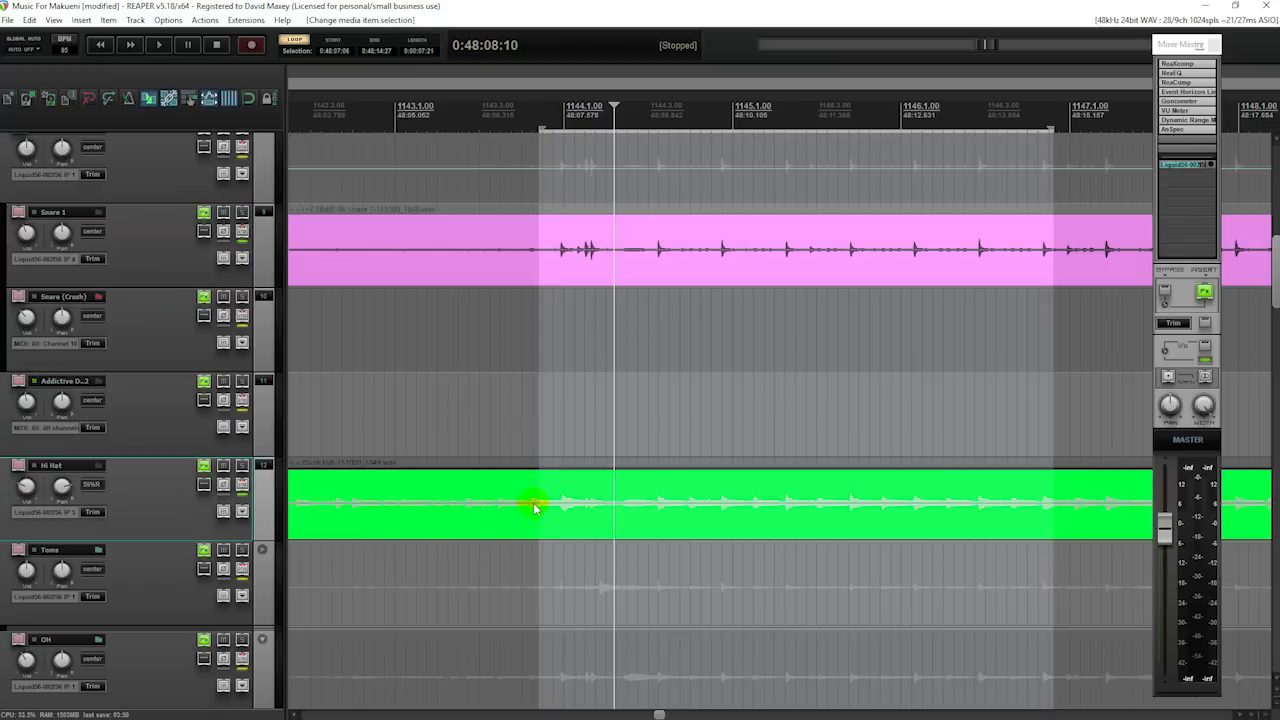
click(523, 277)
click(541, 268)
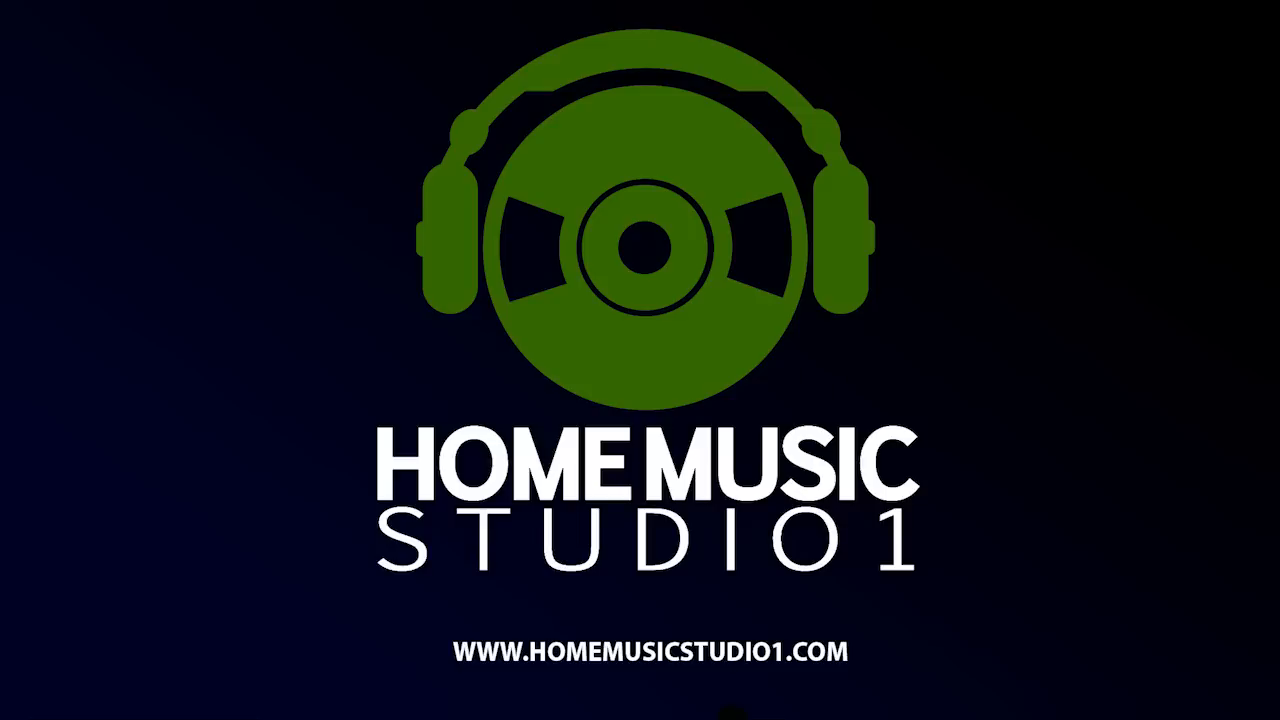
Switch to the browser, review the Addictive Trigger product page and its description, and return to REAPER
click(604, 708)
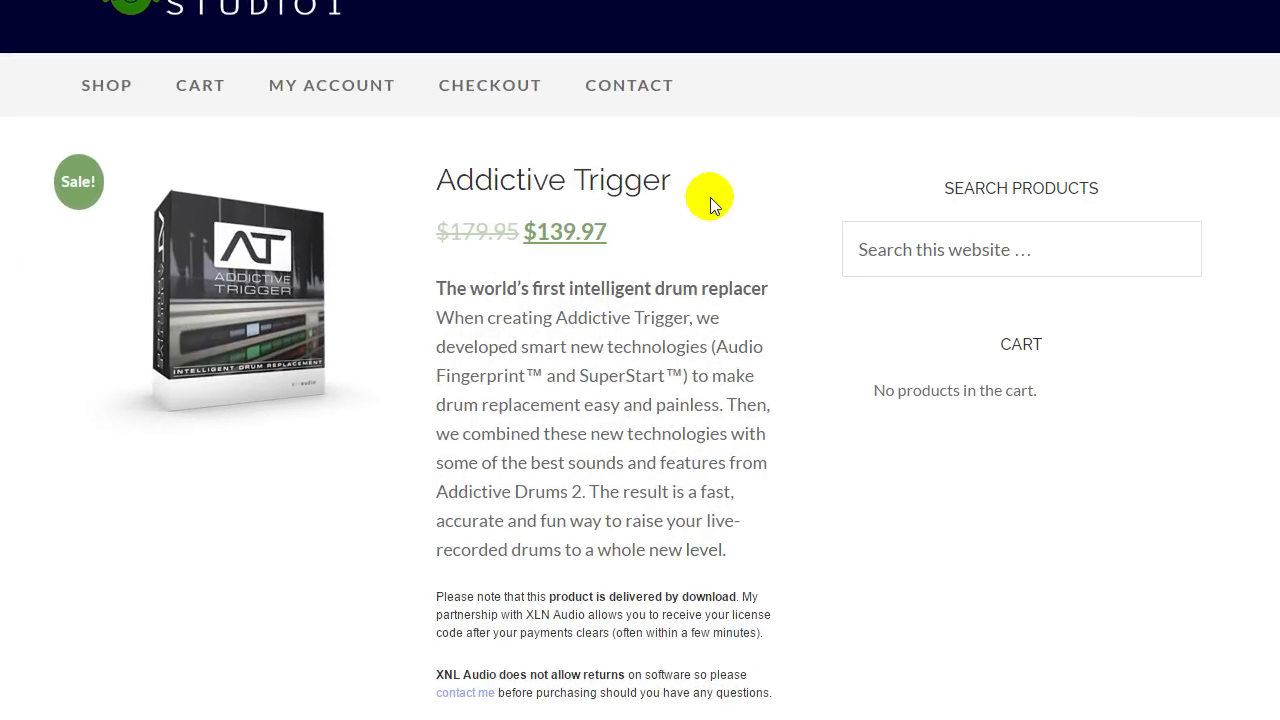
drag(437, 176, 699, 176)
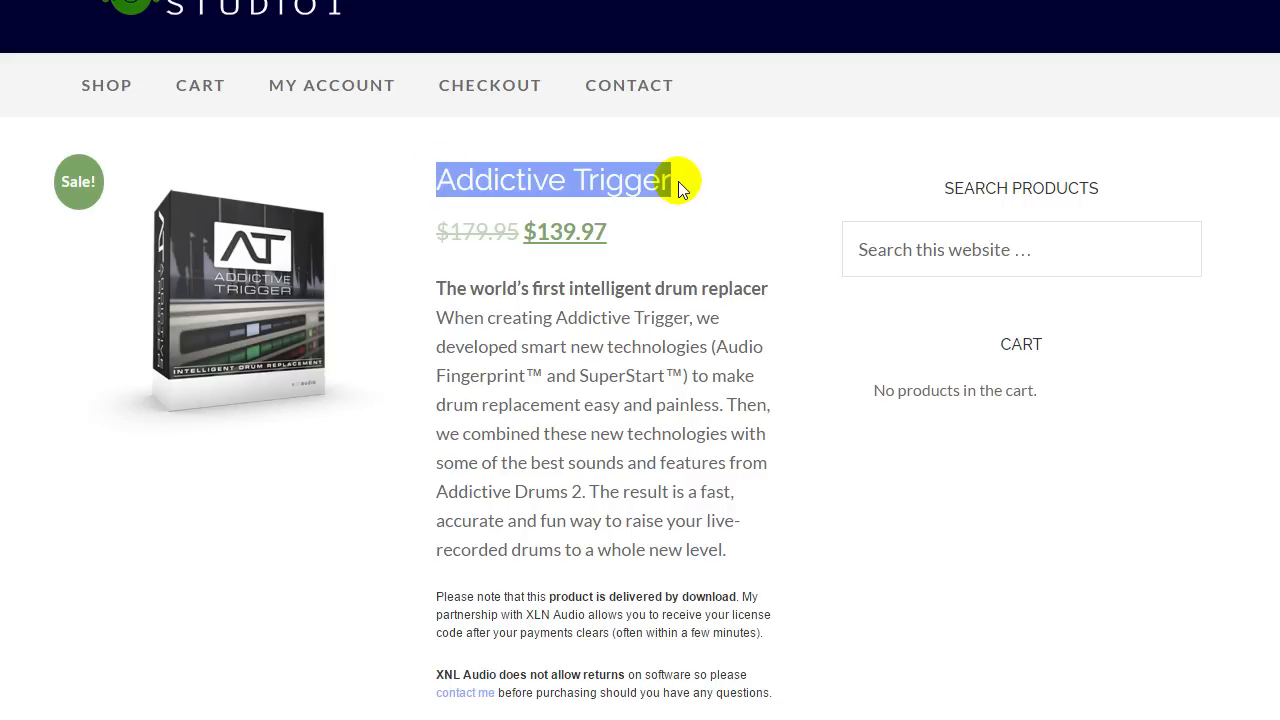
click(677, 186)
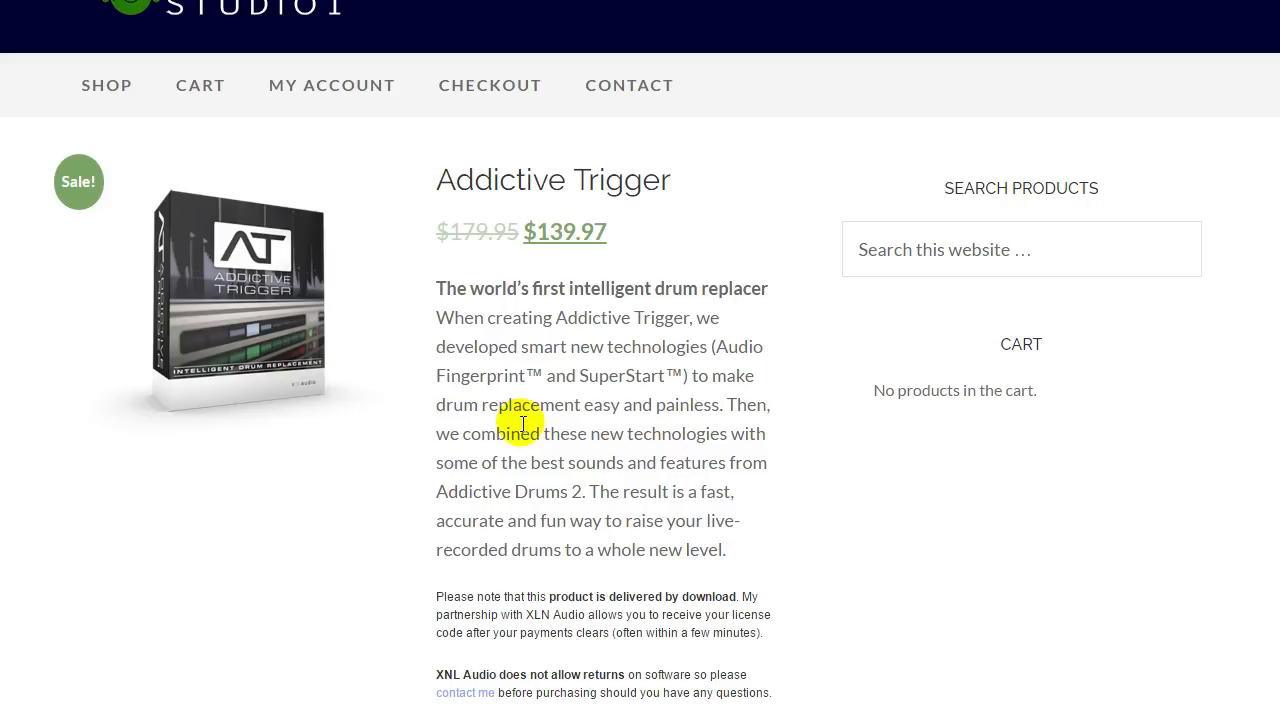
scroll(520, 337, down, 9)
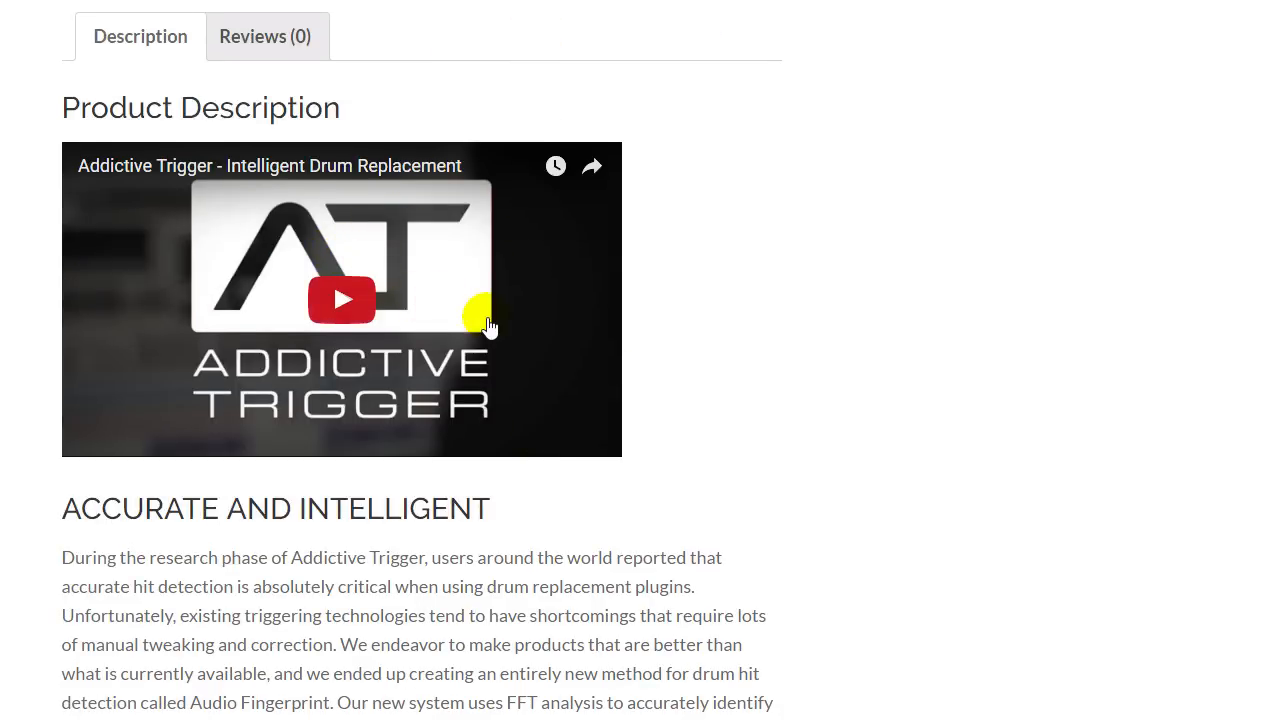
scroll(487, 325, up, 9)
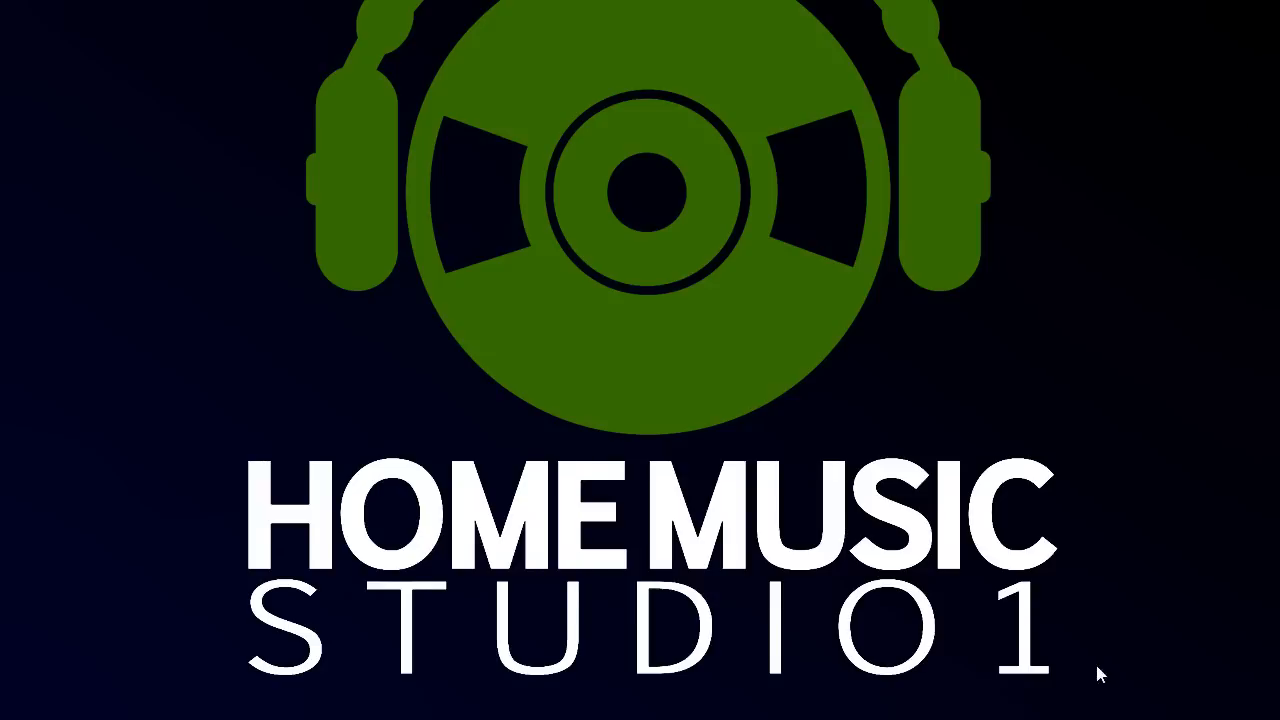
click(572, 708)
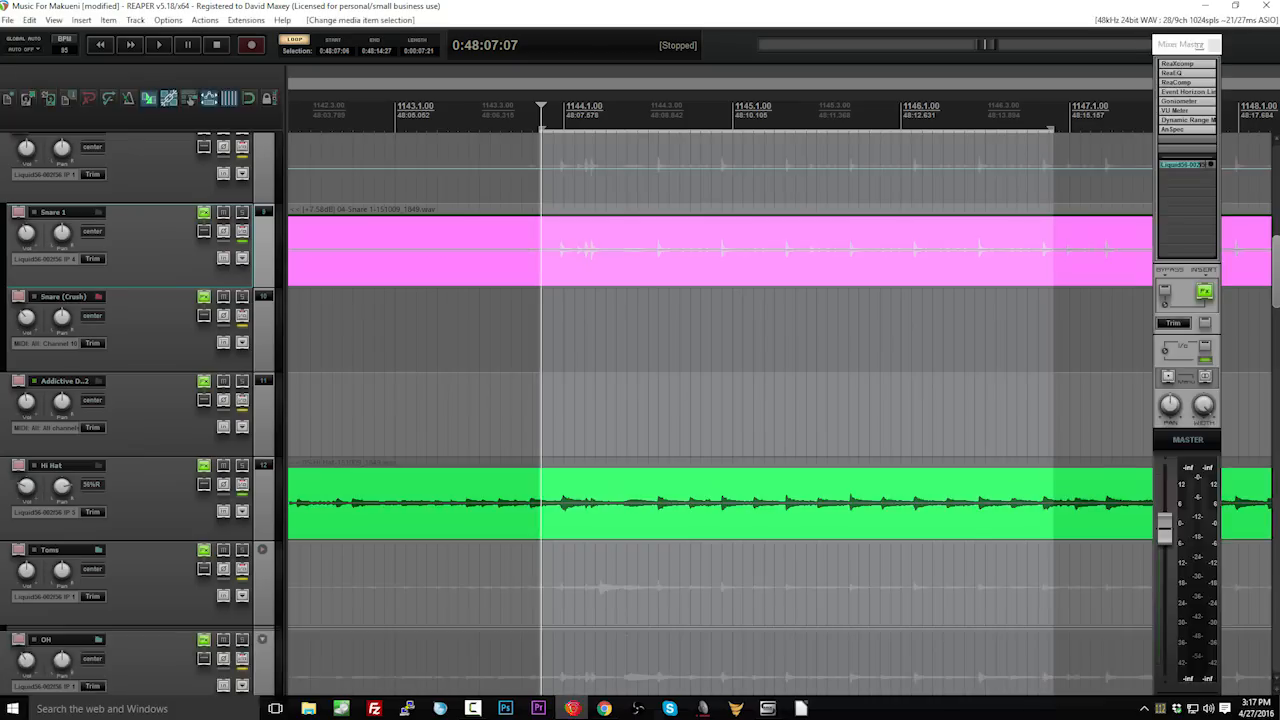
Open the Addictive Drums 2 plug-in on track 11, look over its snare editing page and close it
click(552, 108)
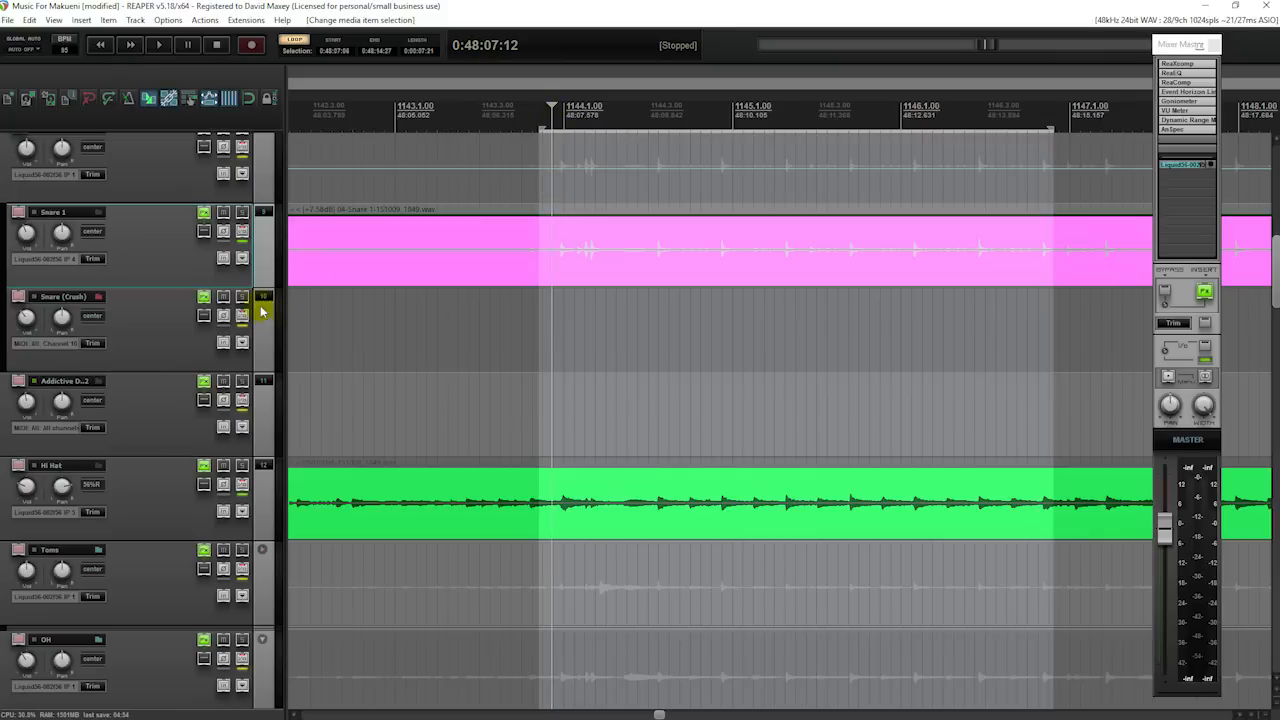
right_click(204, 381)
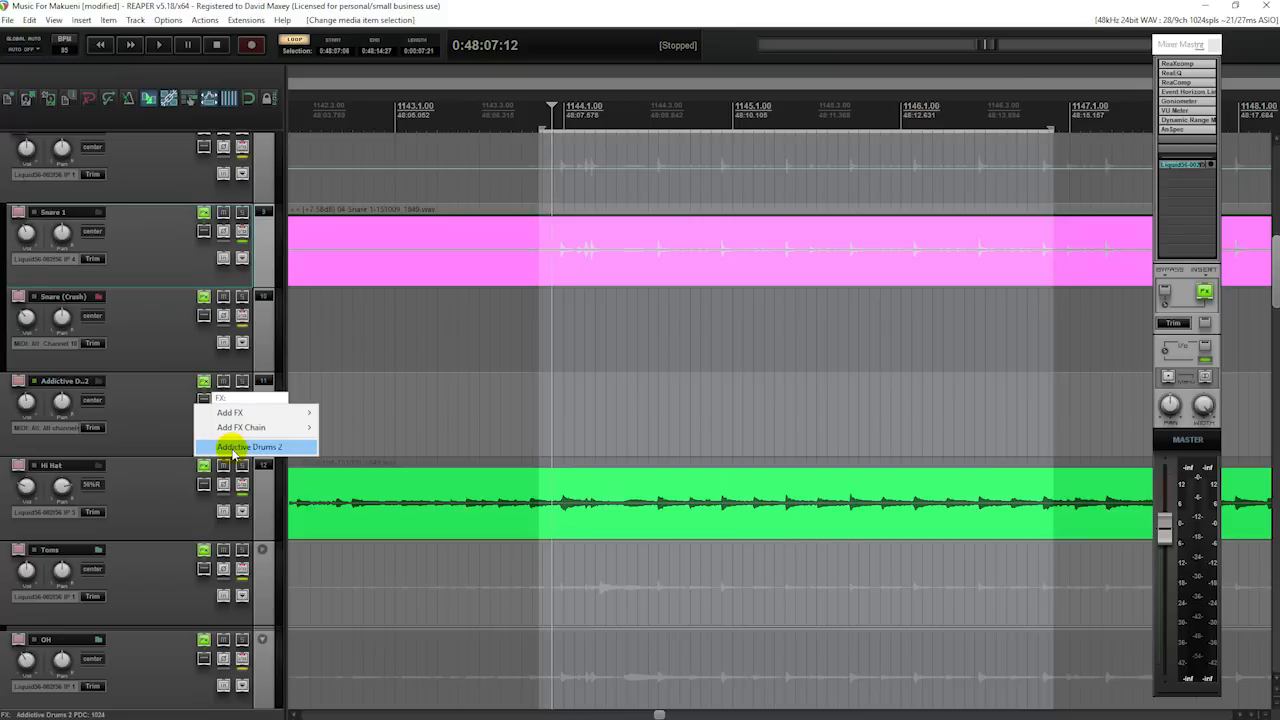
click(249, 447)
drag(596, 112, 632, 149)
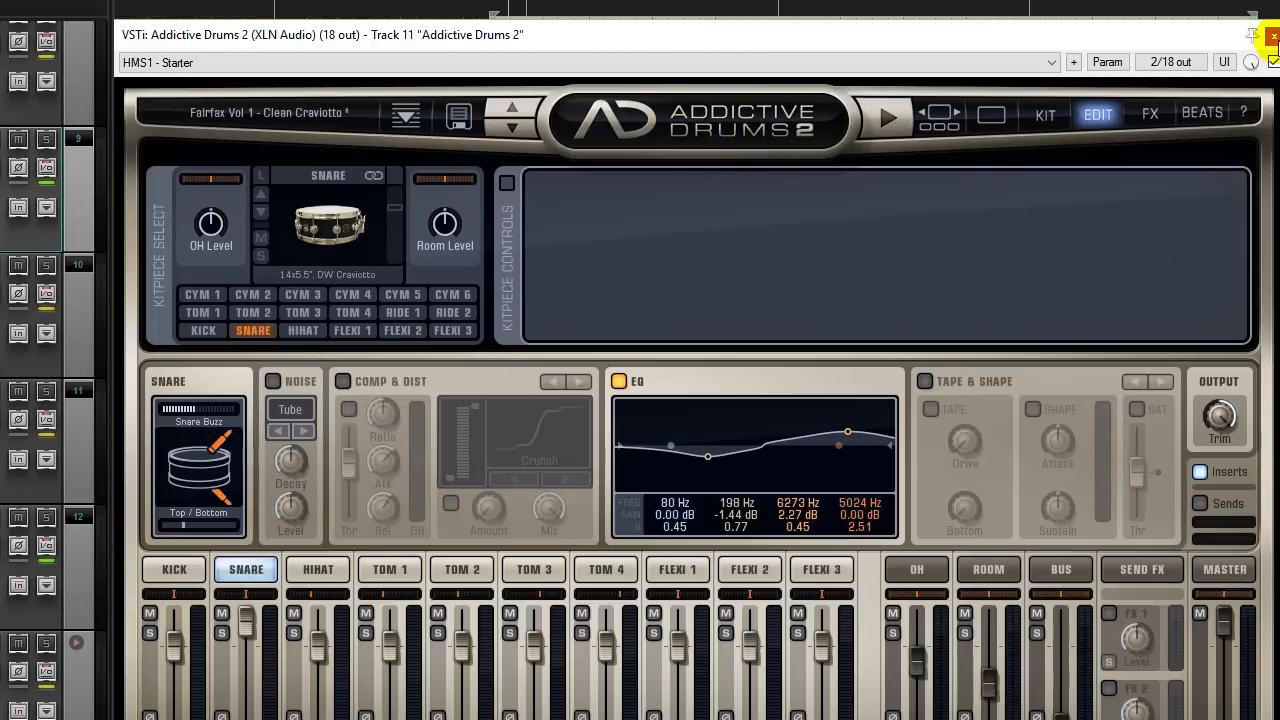
click(1274, 36)
click(755, 201)
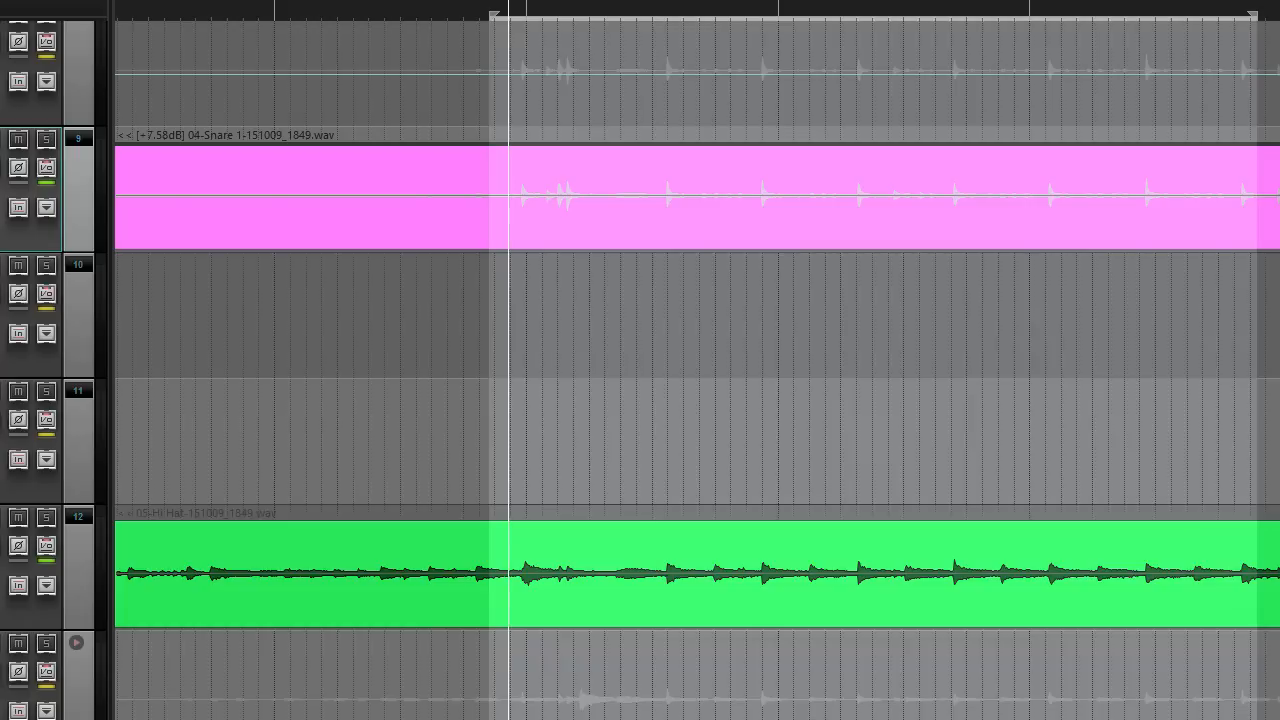
Shift the Mixer Master window clear of the edge and play the looped passage from just before 1144.1.00 with all tracks
click(131, 209)
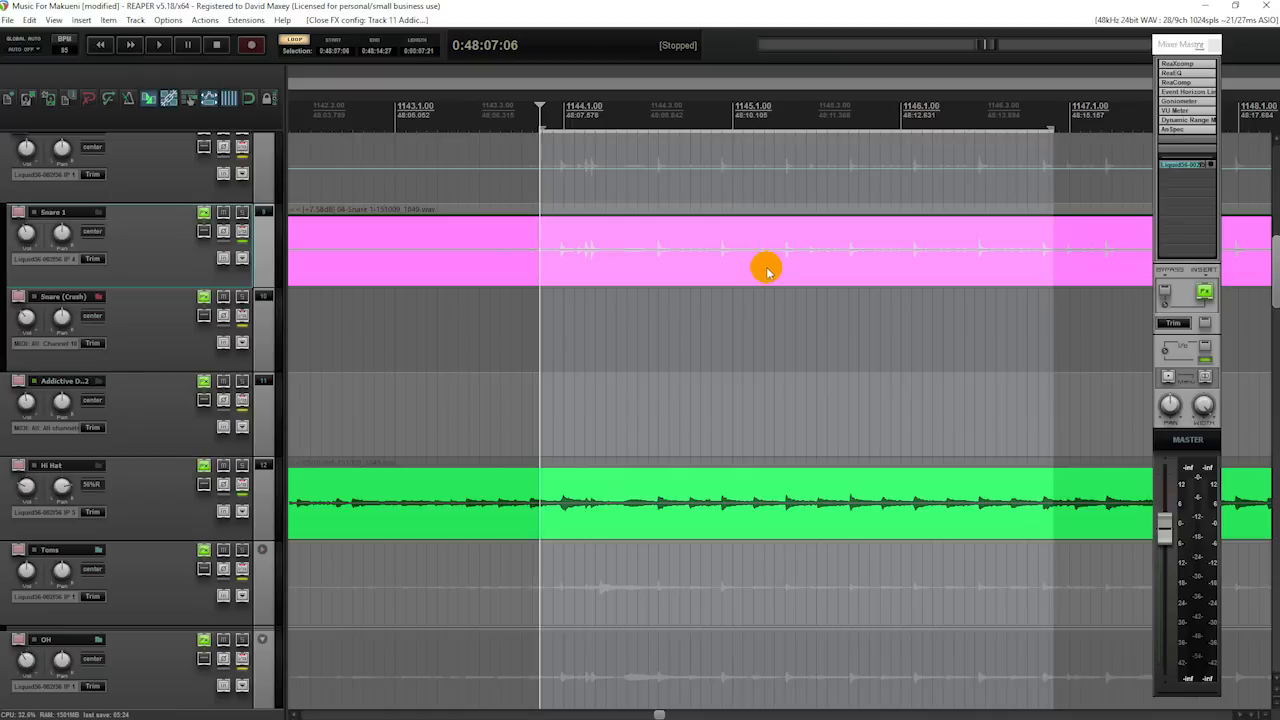
drag(1180, 44, 1150, 44)
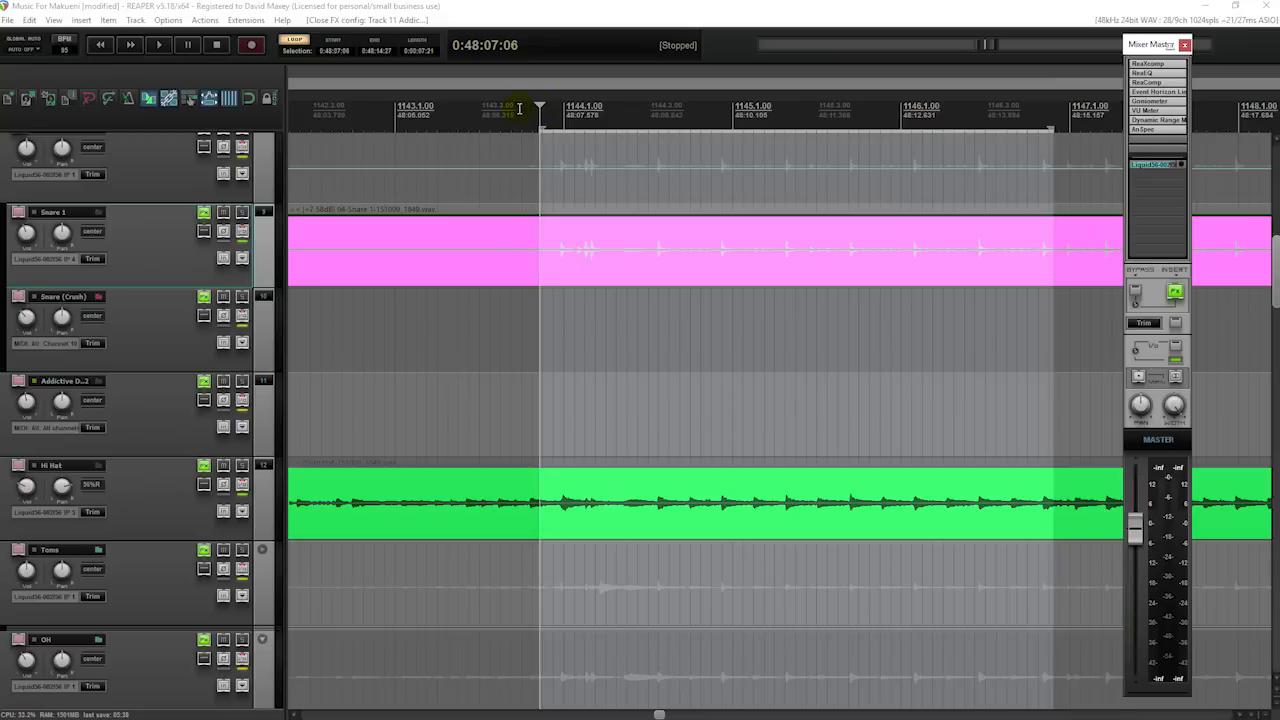
click(543, 106)
key(space)
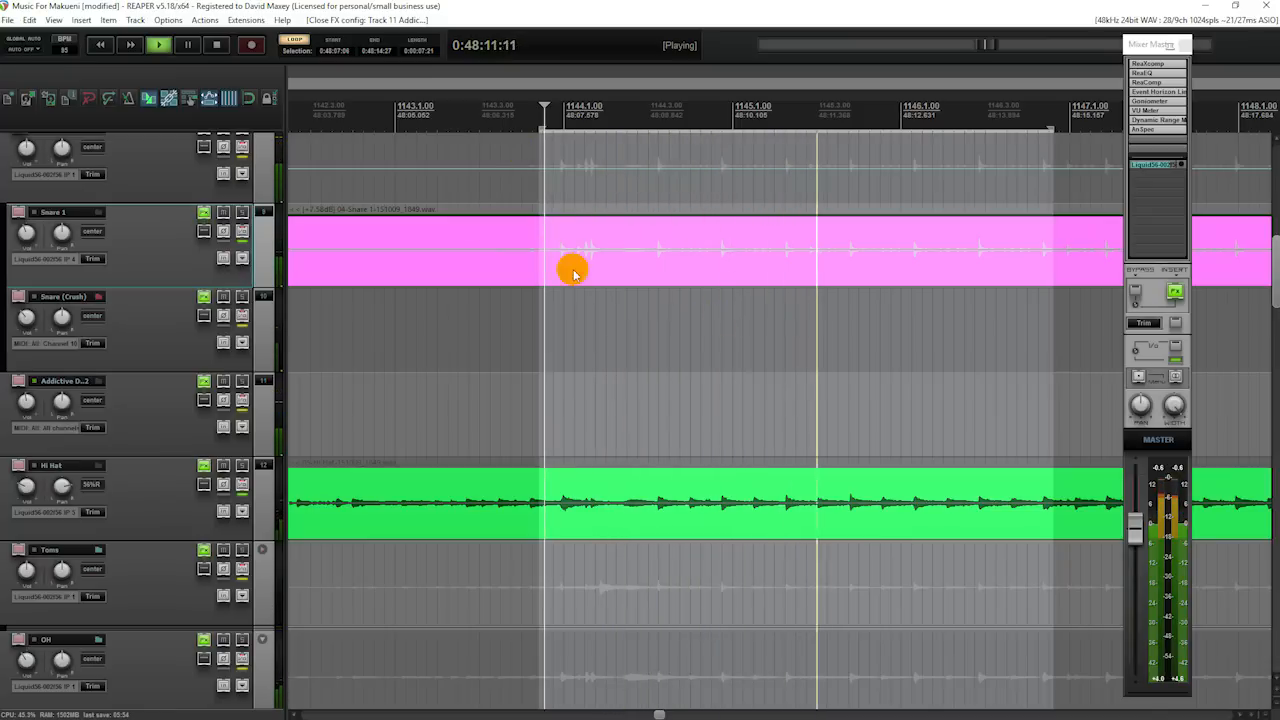
click(219, 47)
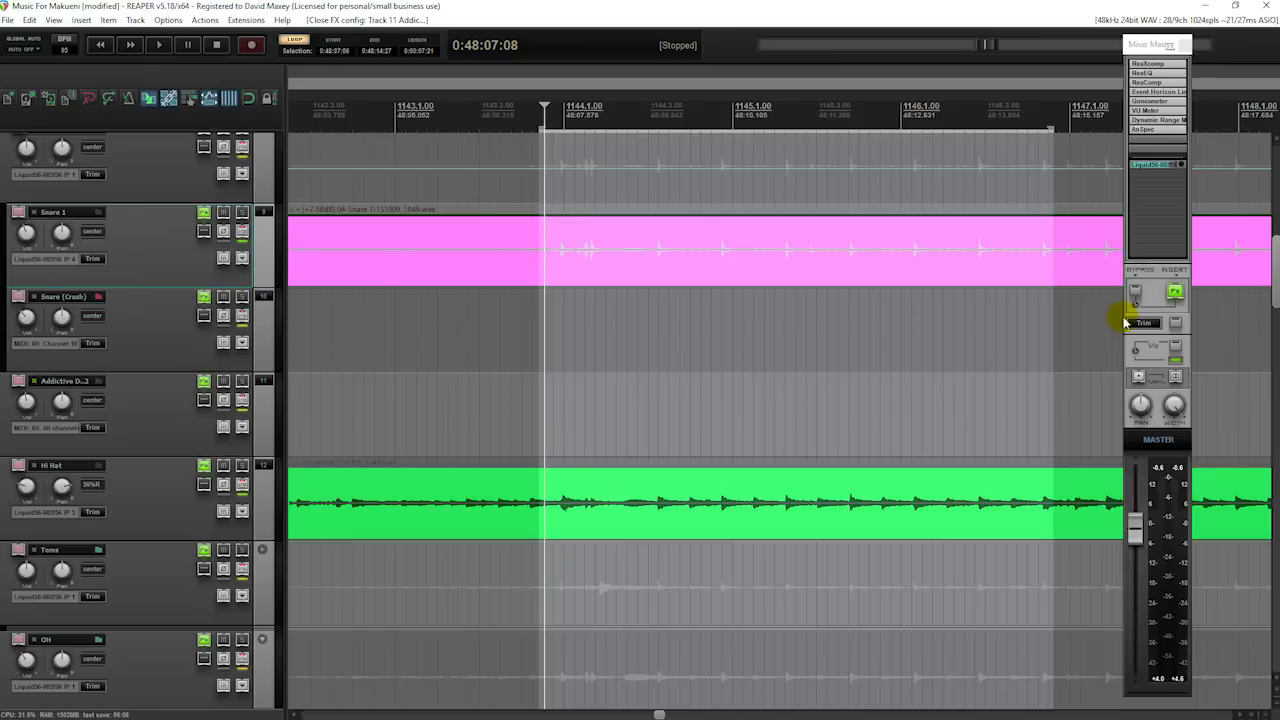
Solo the Bass/Drums and Verb 2 tracks and audition the looped passage from its start
drag(1275, 285, 1275, 655)
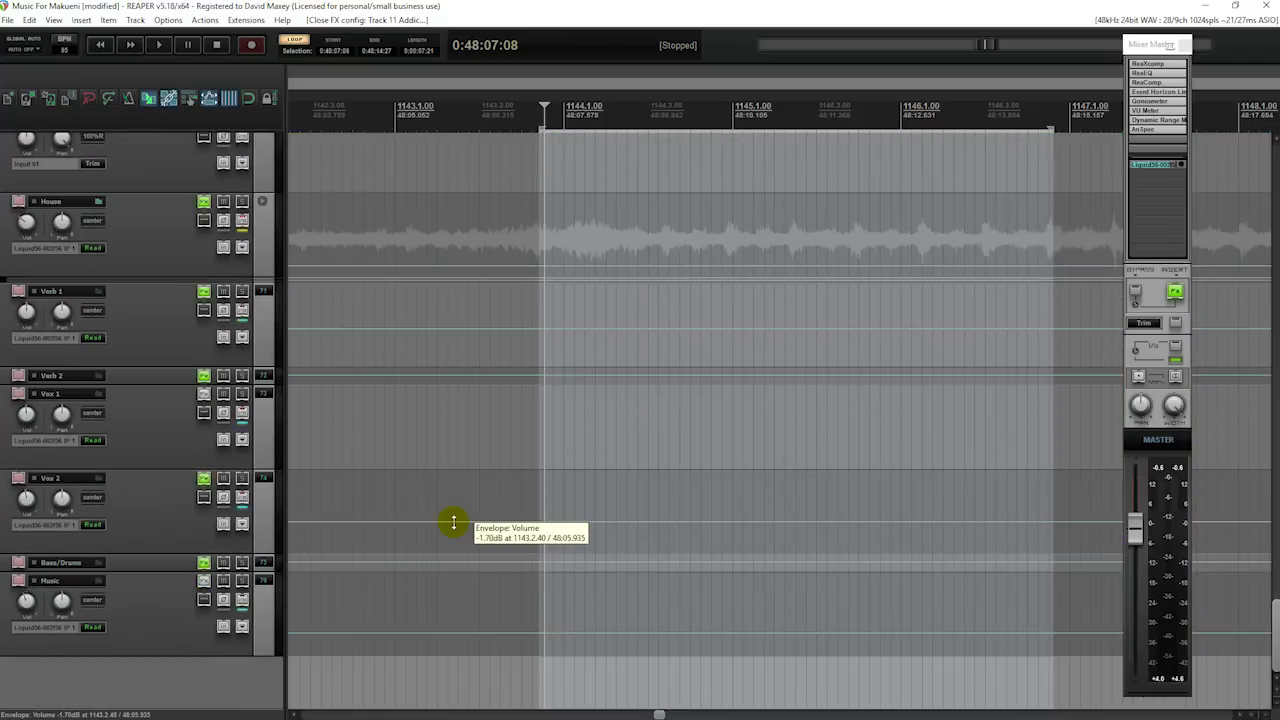
click(241, 564)
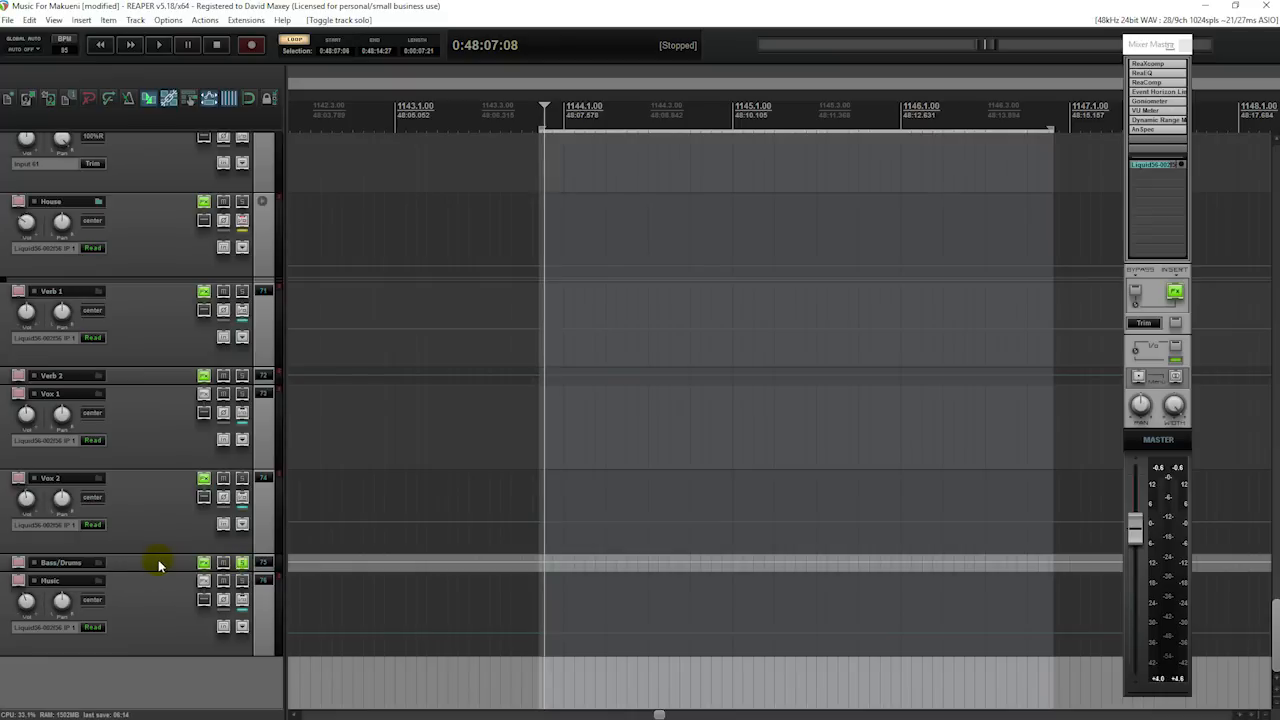
click(242, 376)
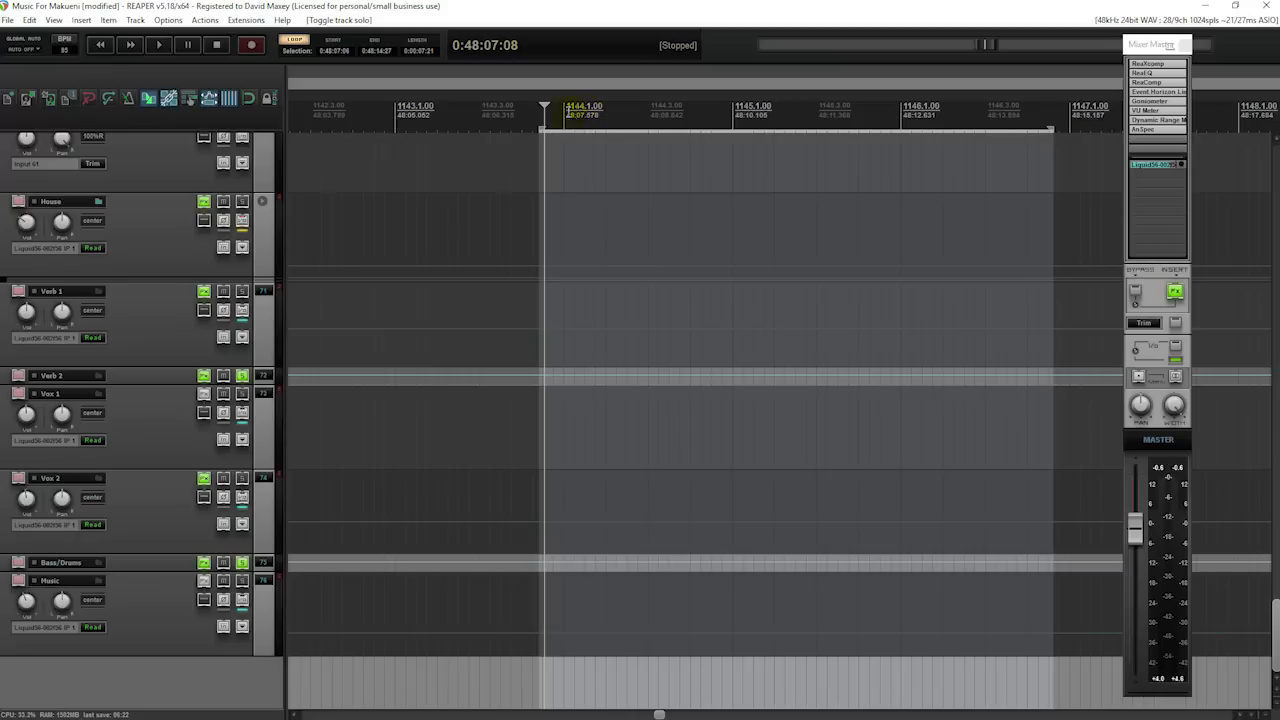
click(539, 107)
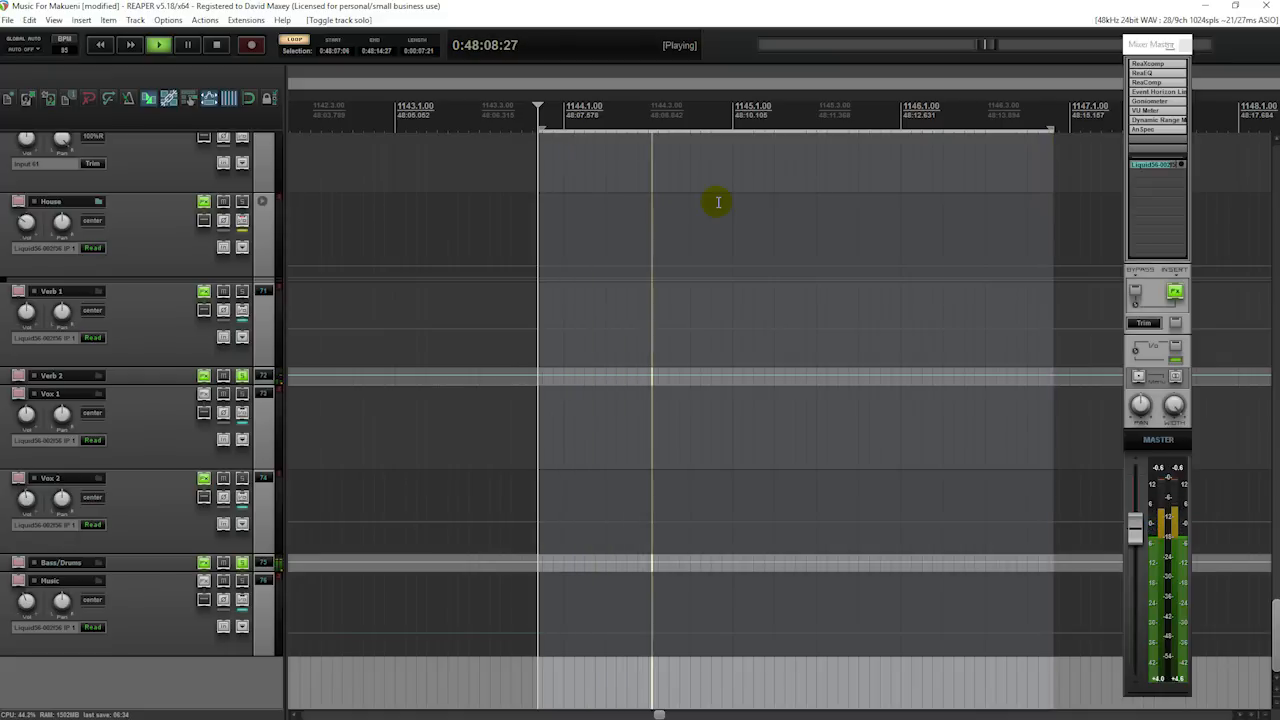
key(space)
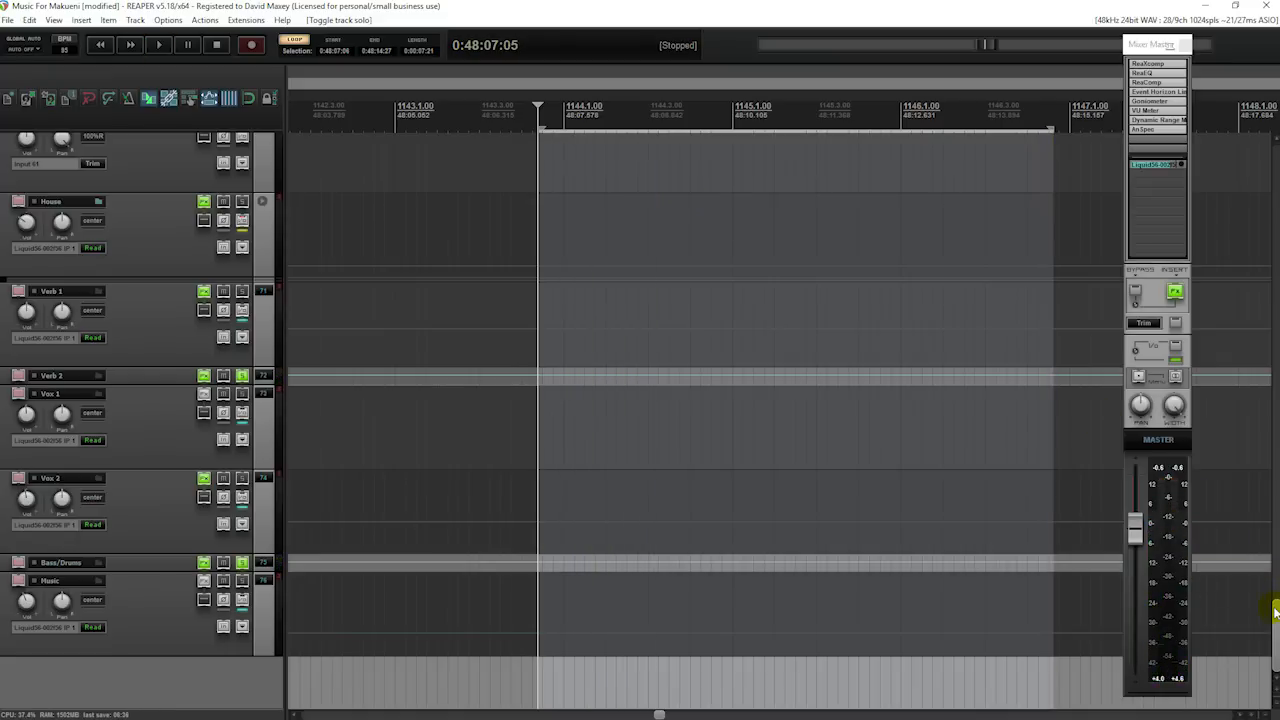
Look through the track list from the Bass/Drums bus up to the master and back to the kick and snare tracks
scroll(1275, 598, up, 2)
scroll(1275, 598, up, 8)
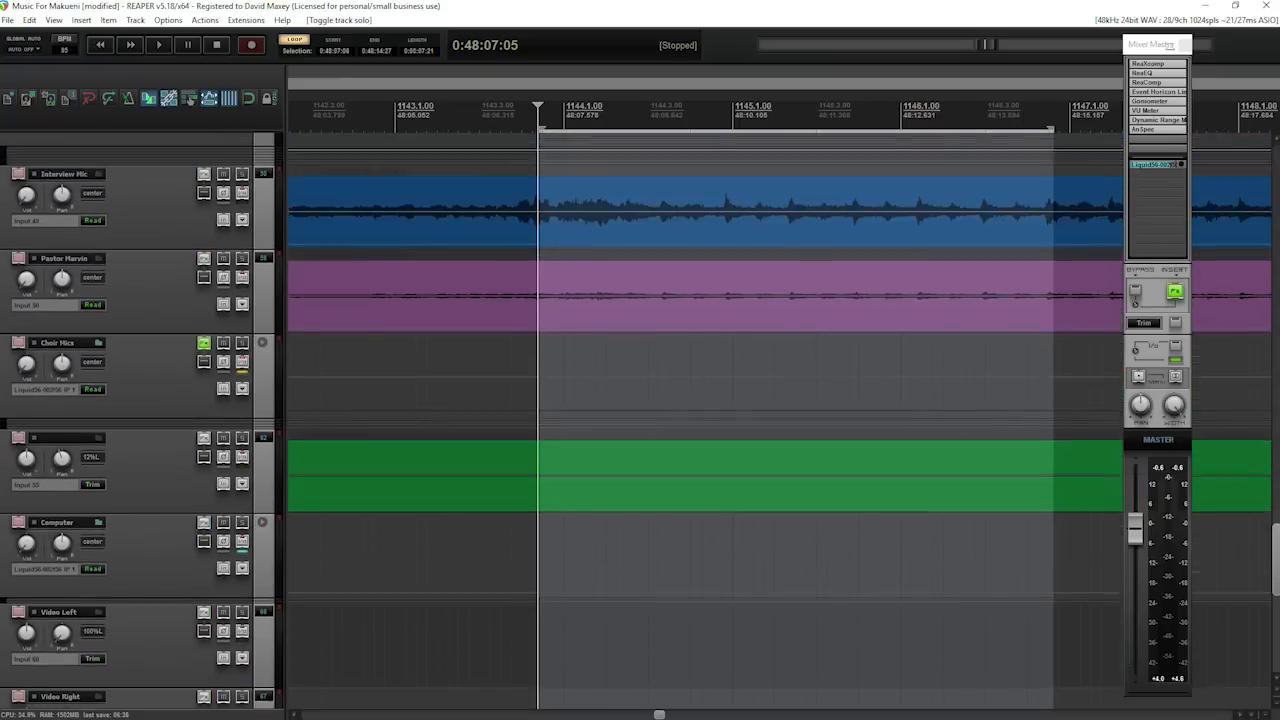
scroll(1275, 598, up, 15)
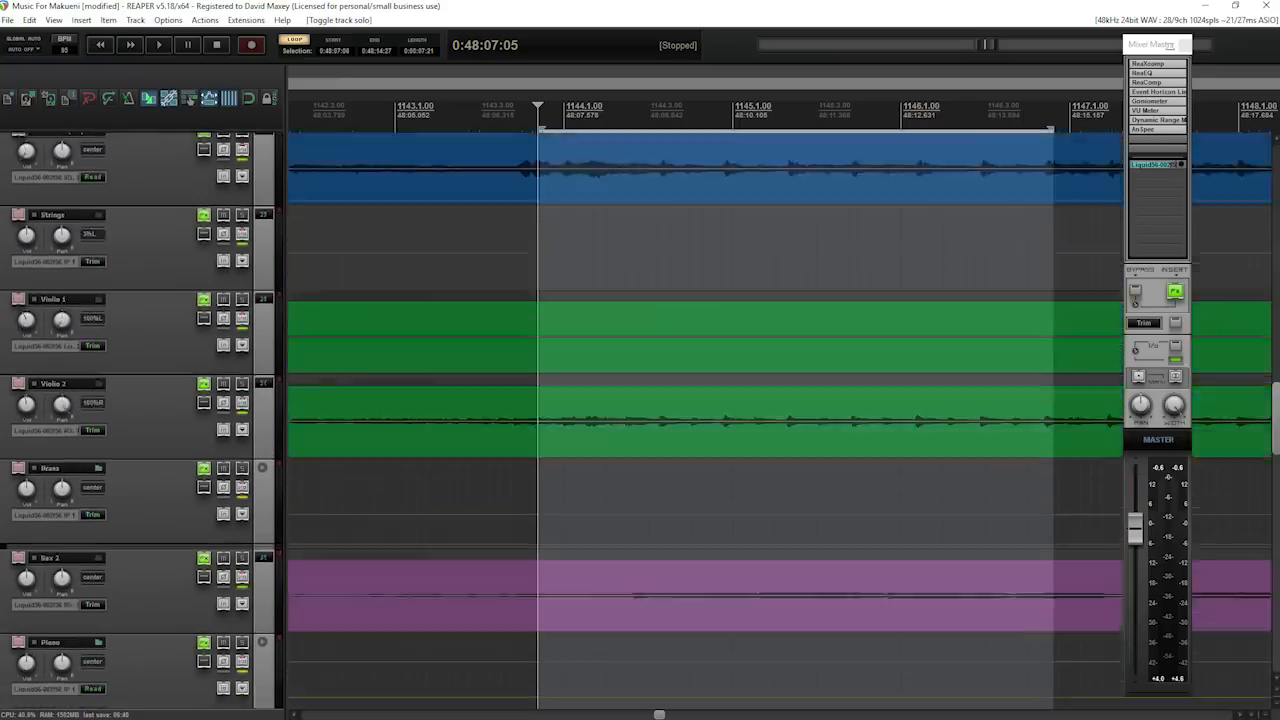
scroll(1275, 598, up, 4)
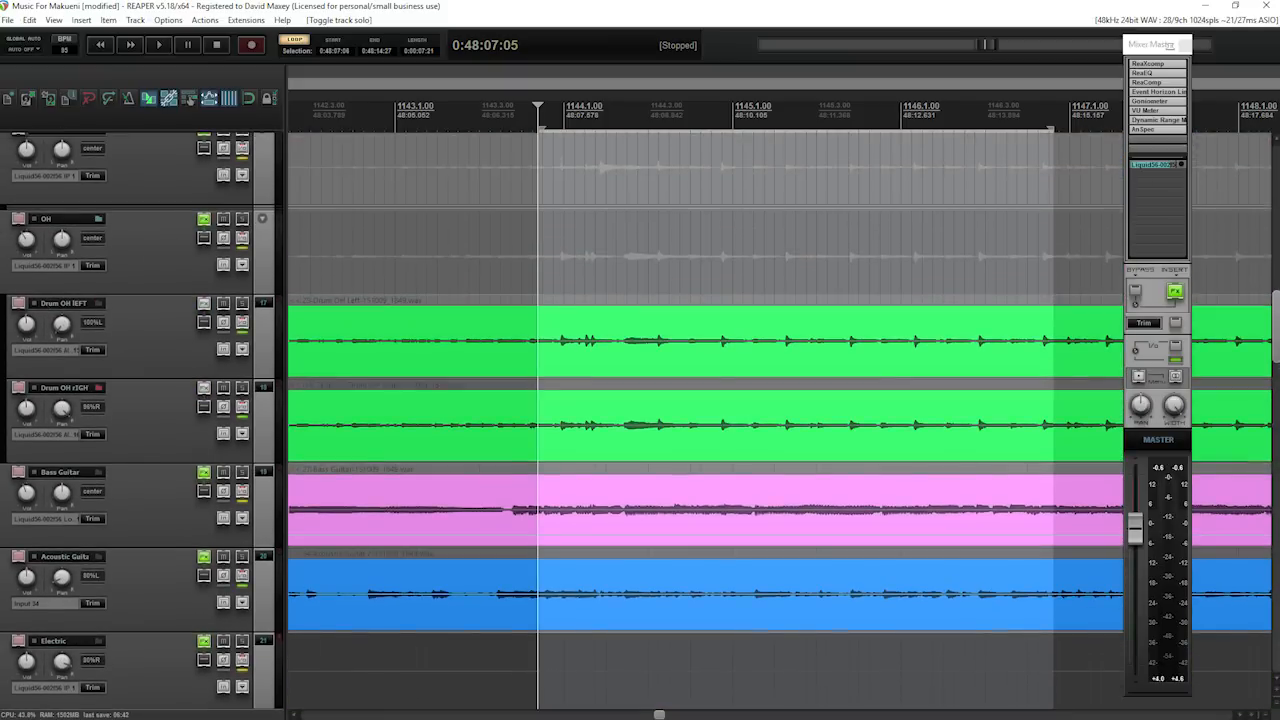
scroll(1276, 318, up, 8)
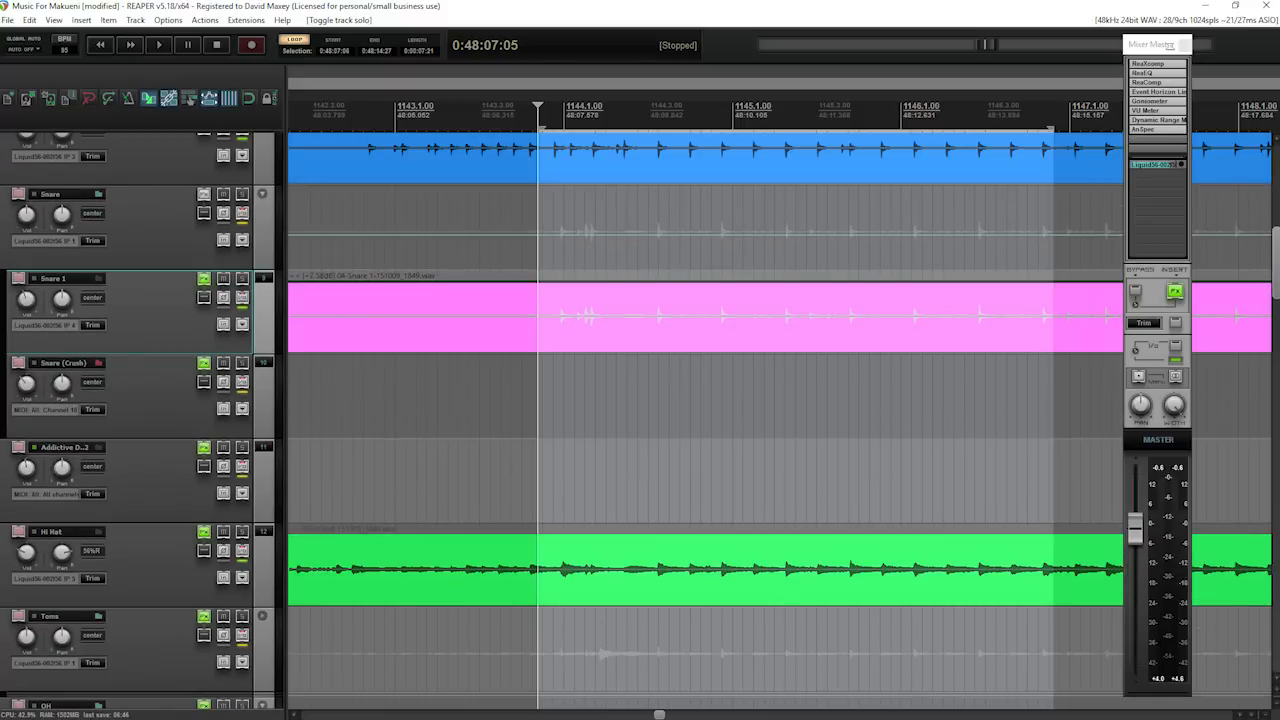
scroll(1276, 318, up, 2)
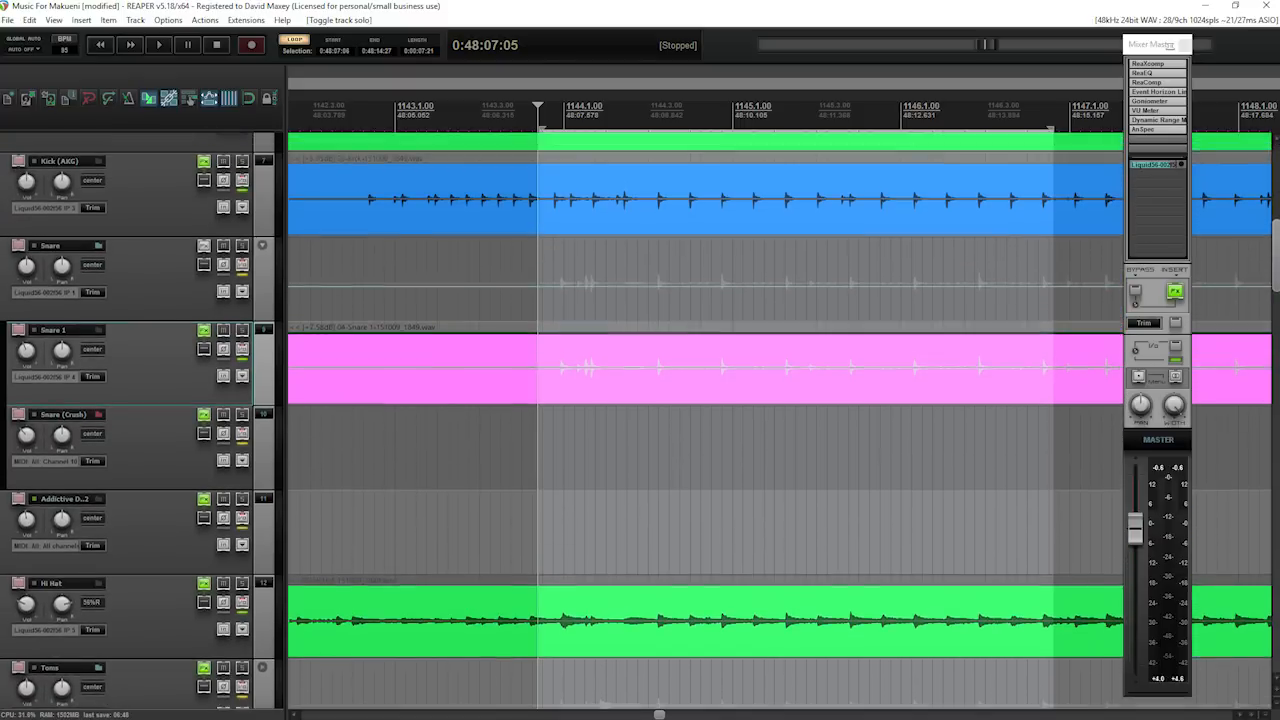
scroll(1276, 318, up, 5)
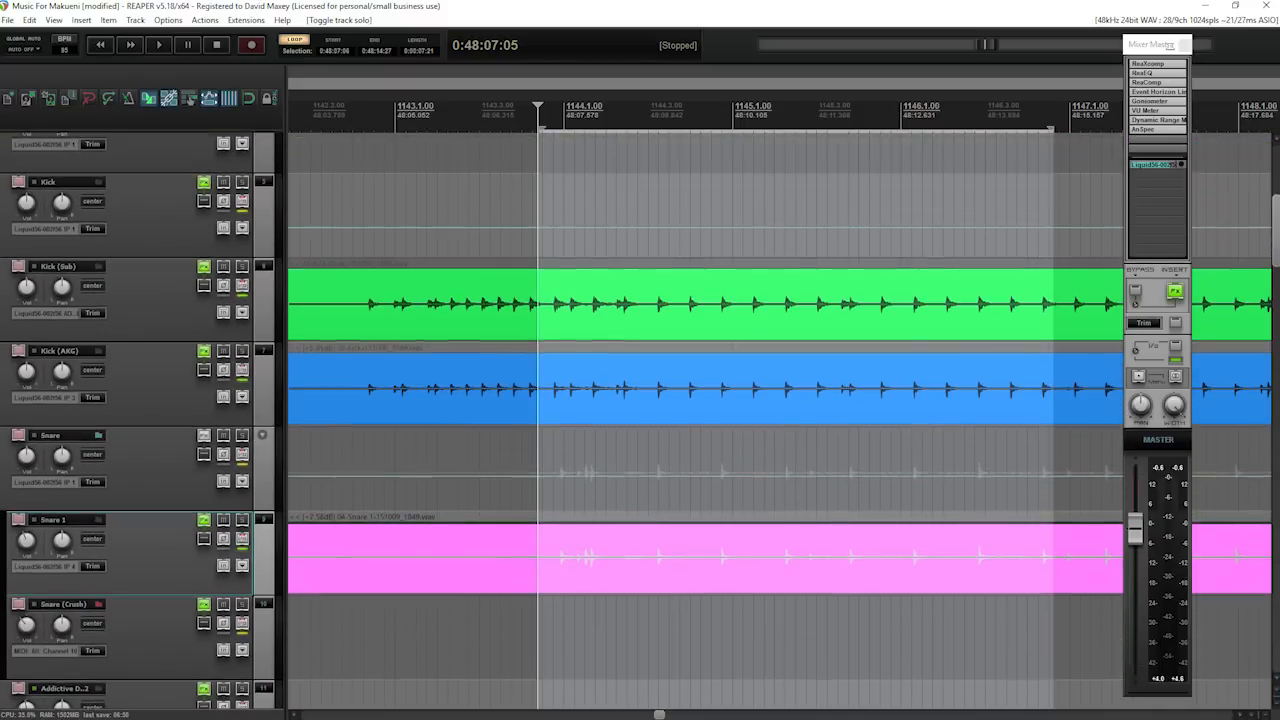
scroll(1276, 318, up, 2)
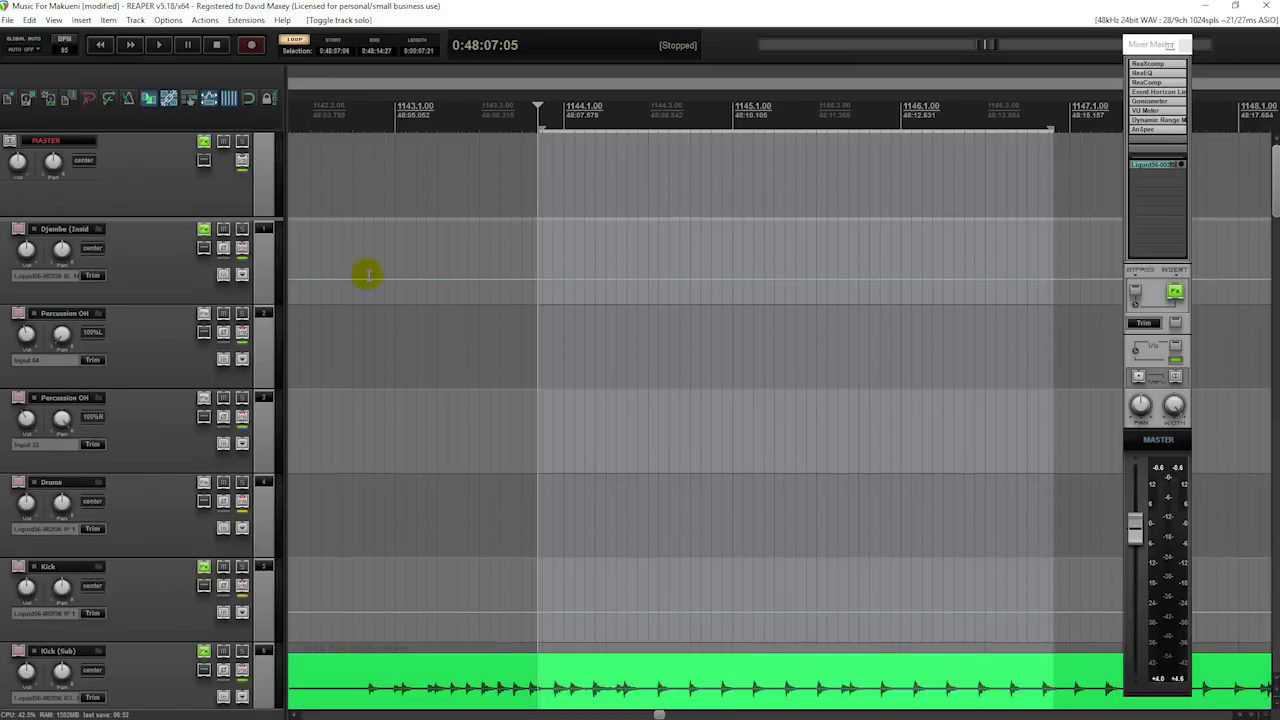
scroll(189, 360, down, 5)
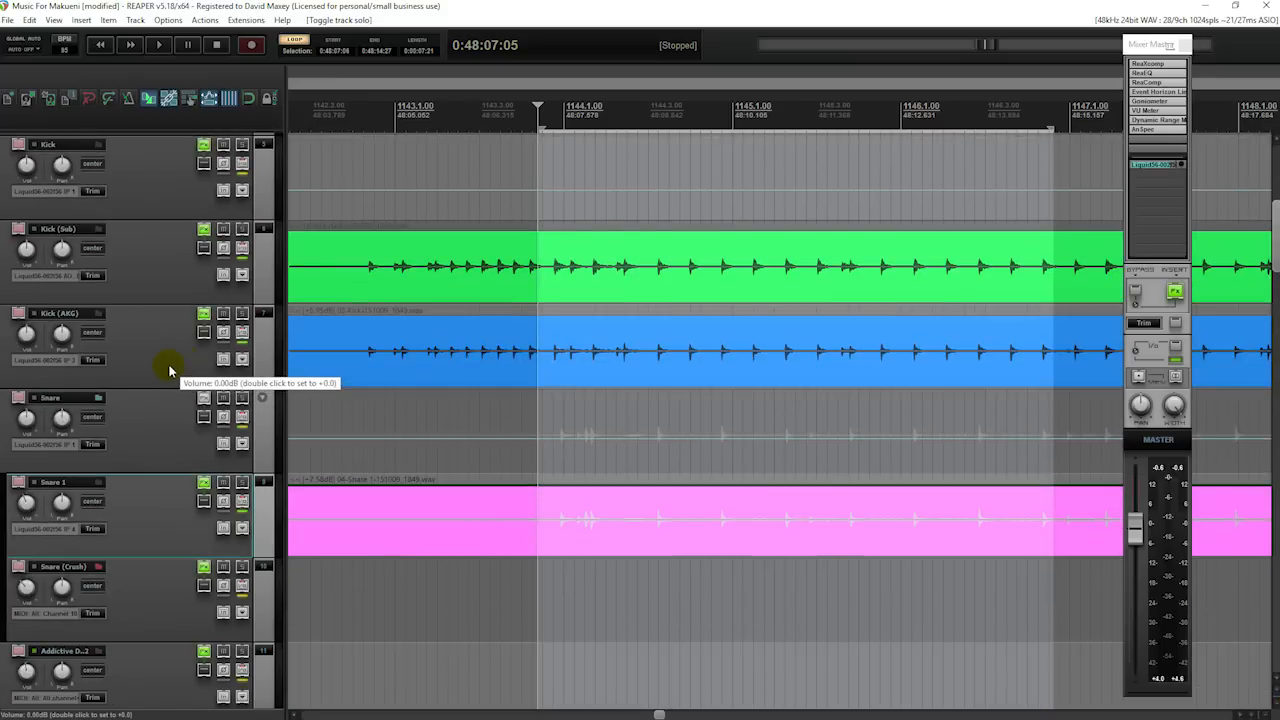
Open the velocity-sensitive drum trigger effect on the Snare 1 track and bypass it
scroll(170, 370, down, 2)
click(151, 264)
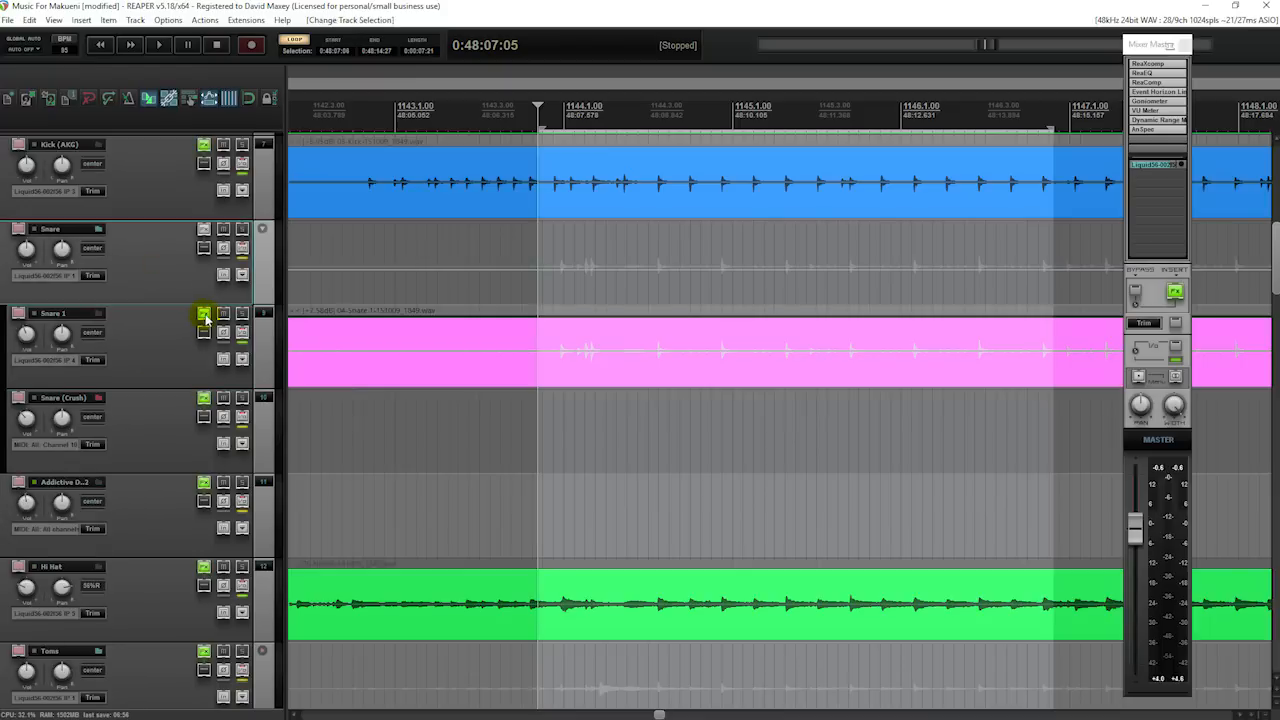
right_click(205, 318)
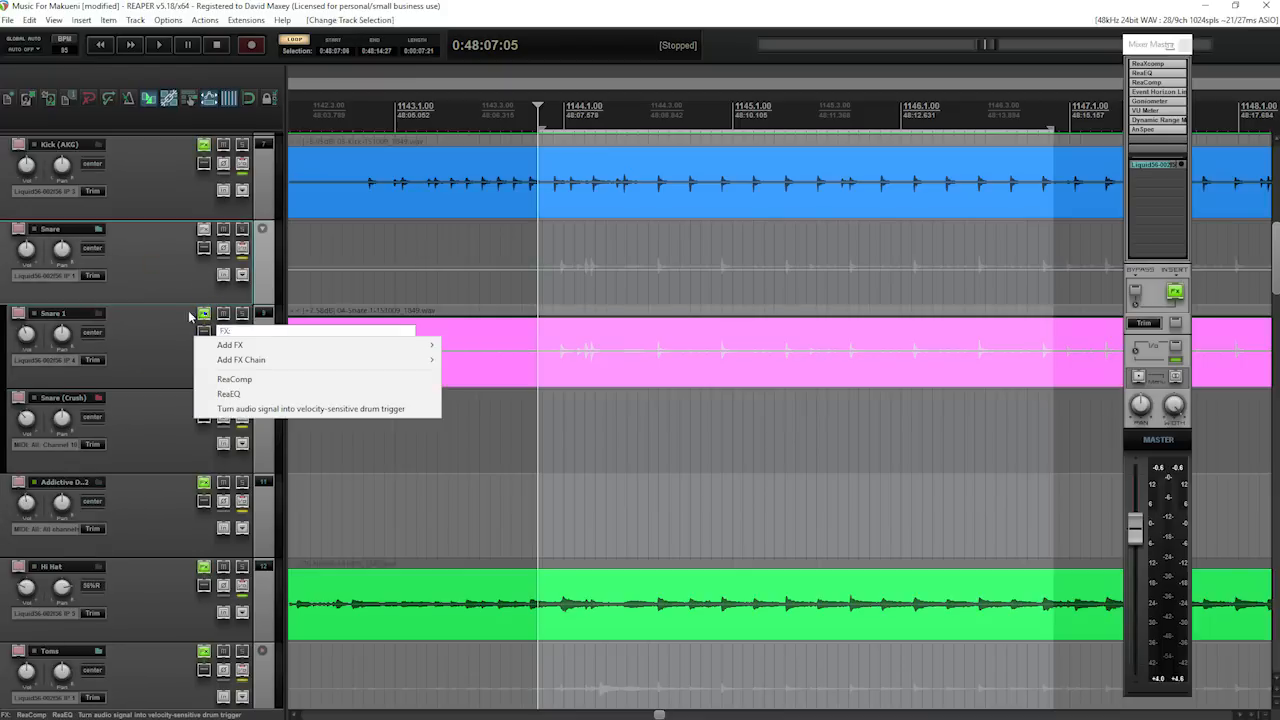
click(248, 409)
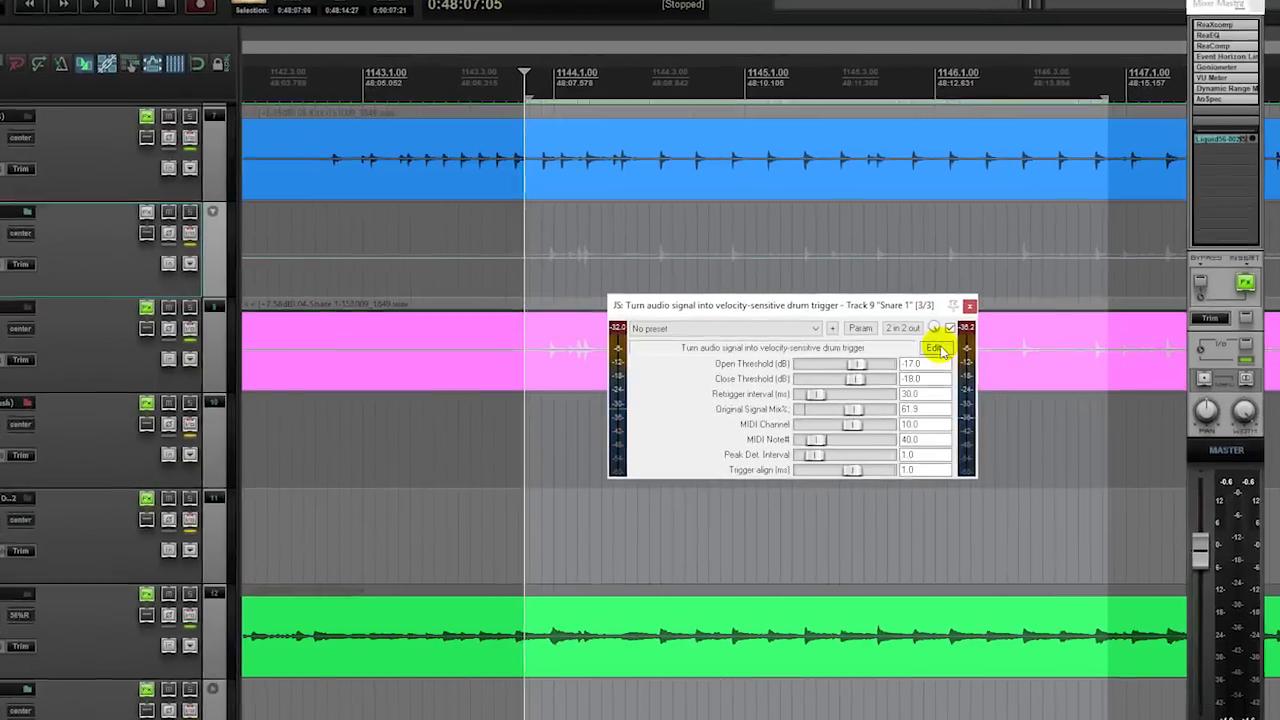
click(921, 327)
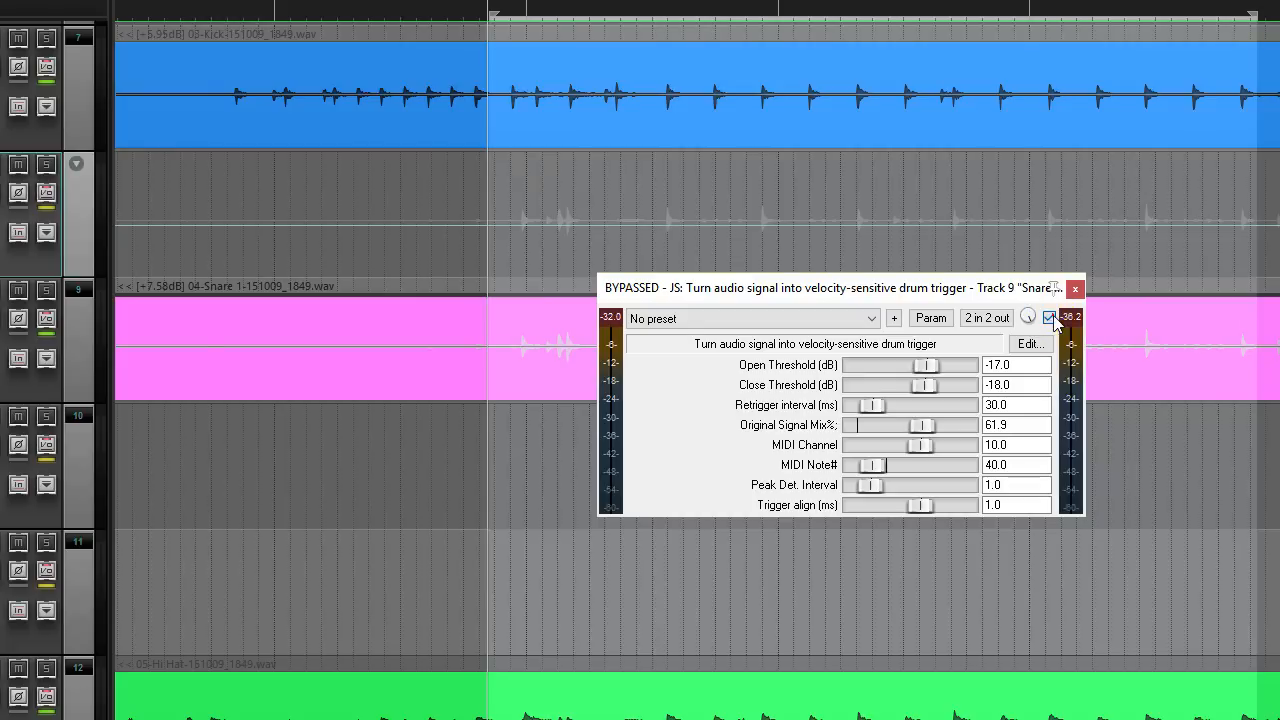
Play the looped passage from just before 1144.1.00 with the drum trigger bypassed, keeping its window clear of the start
drag(986, 295, 961, 283)
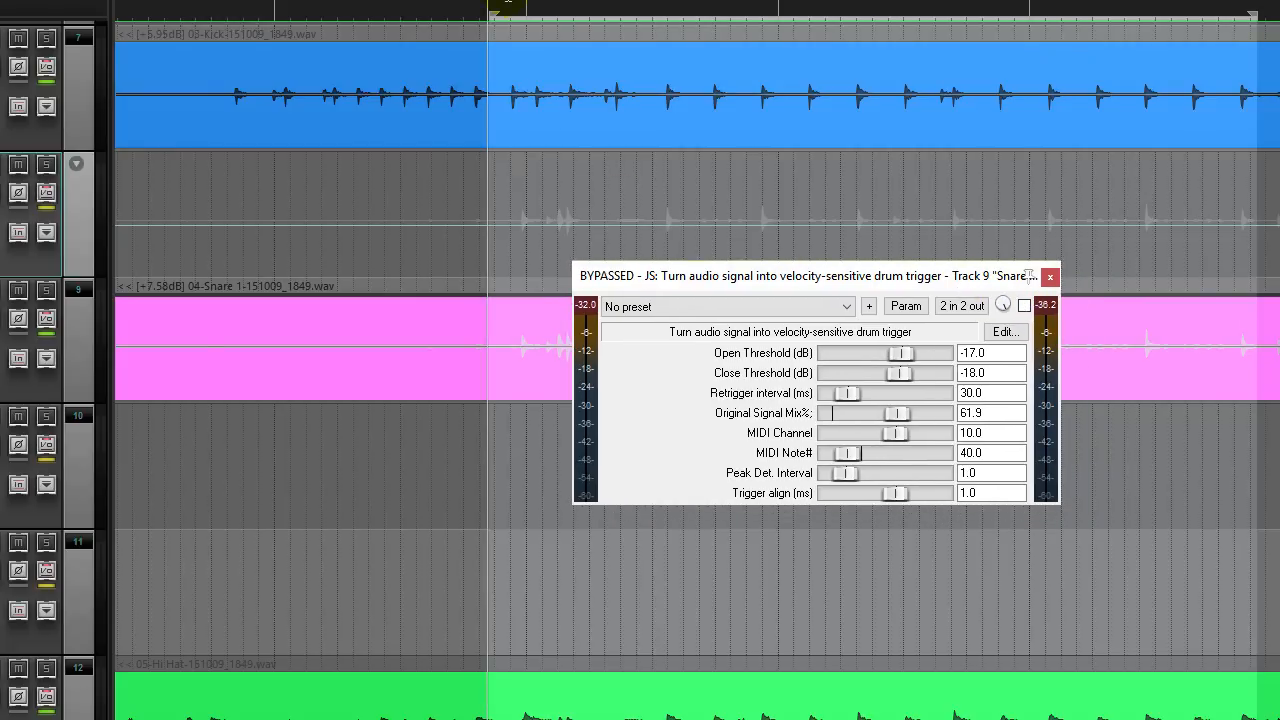
click(506, 5)
drag(656, 282, 652, 287)
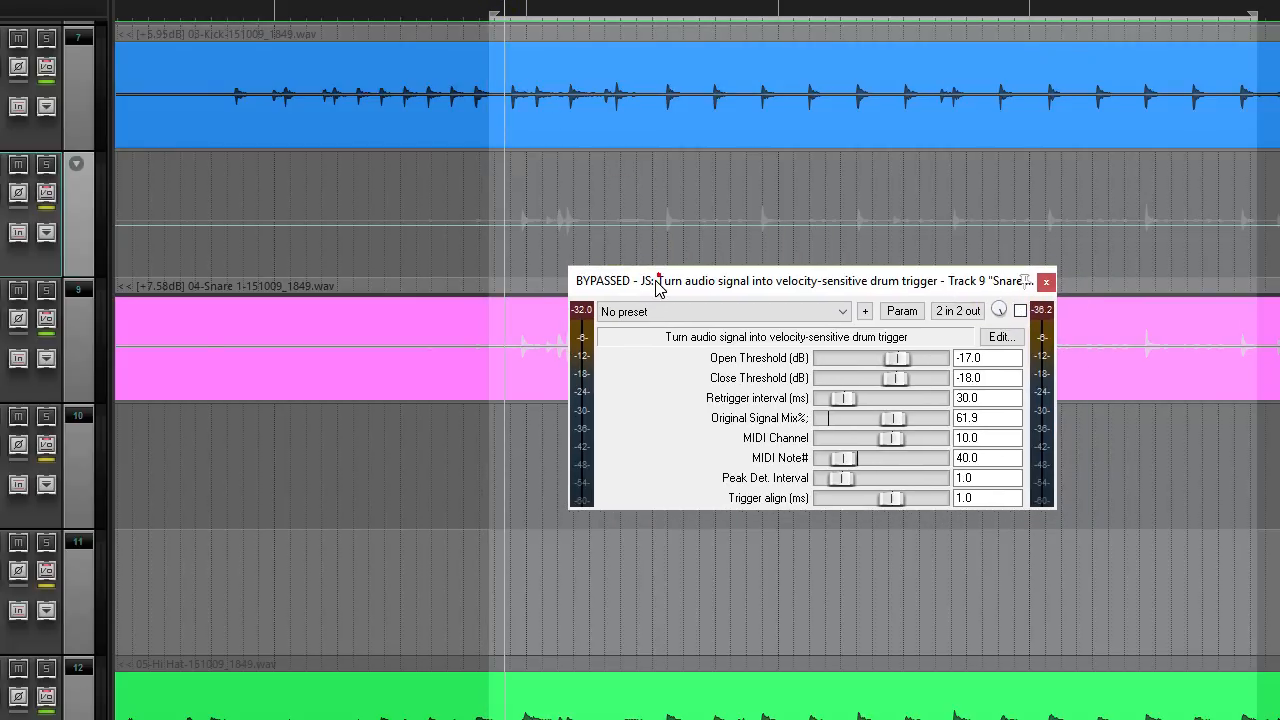
key(space)
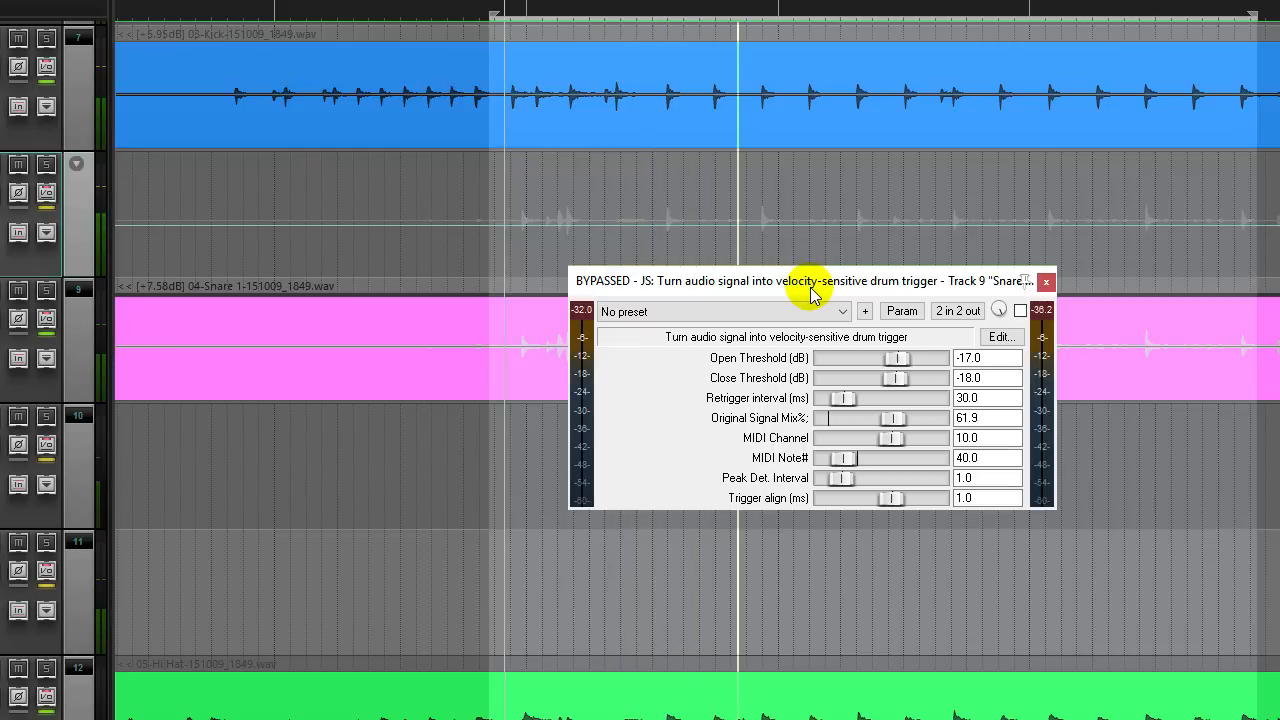
drag(812, 290, 900, 316)
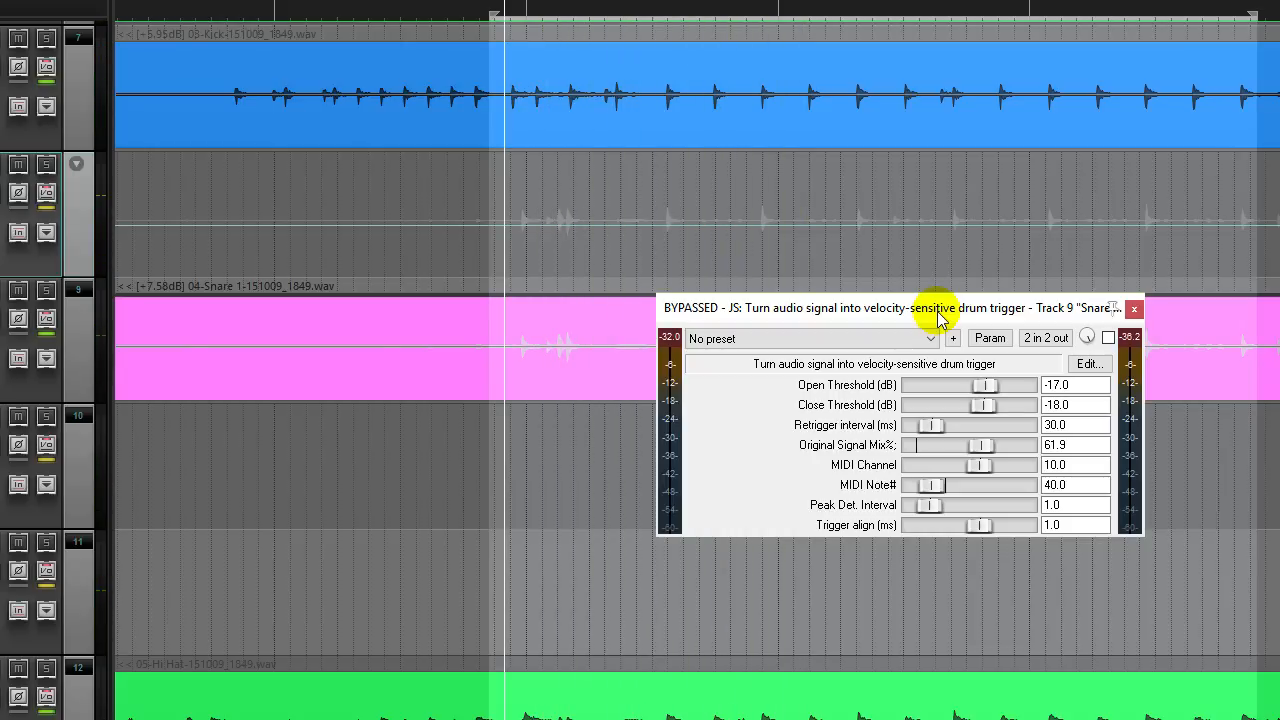
Compare the looped drum playback with the Snare 1 trigger enabled and bypassed, leaving the trigger enabled
click(1108, 337)
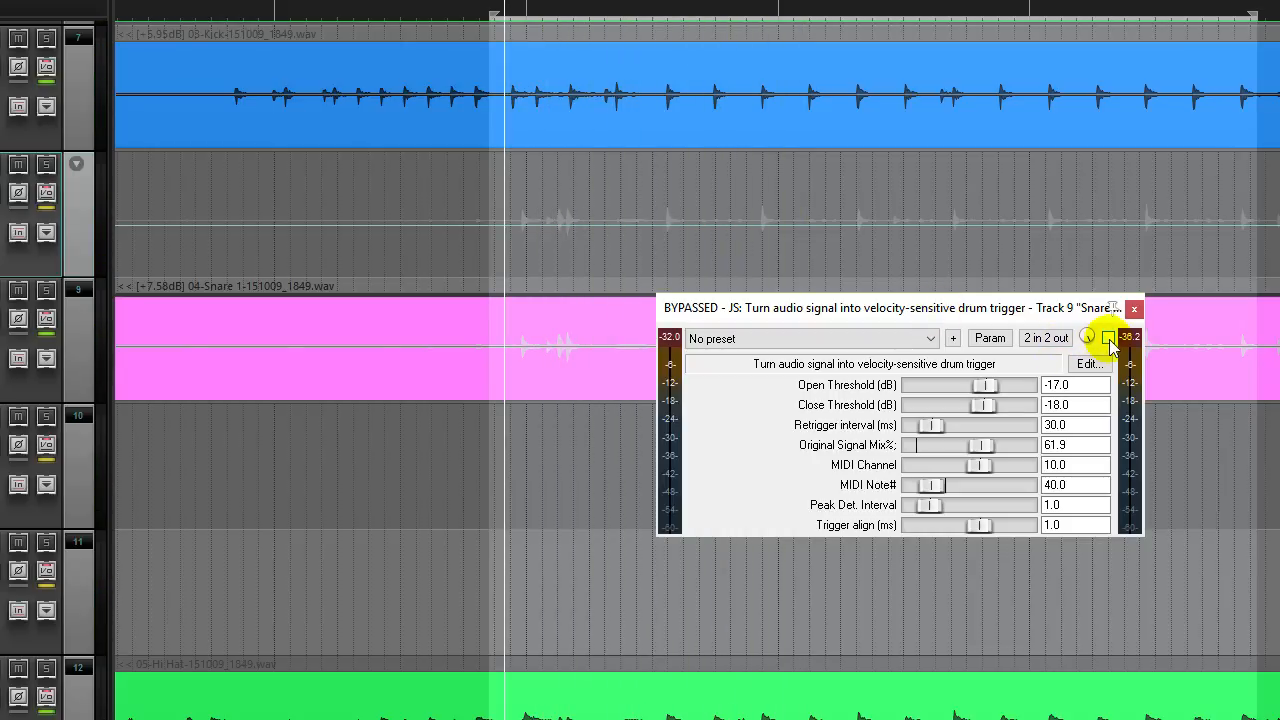
drag(1040, 315, 1076, 295)
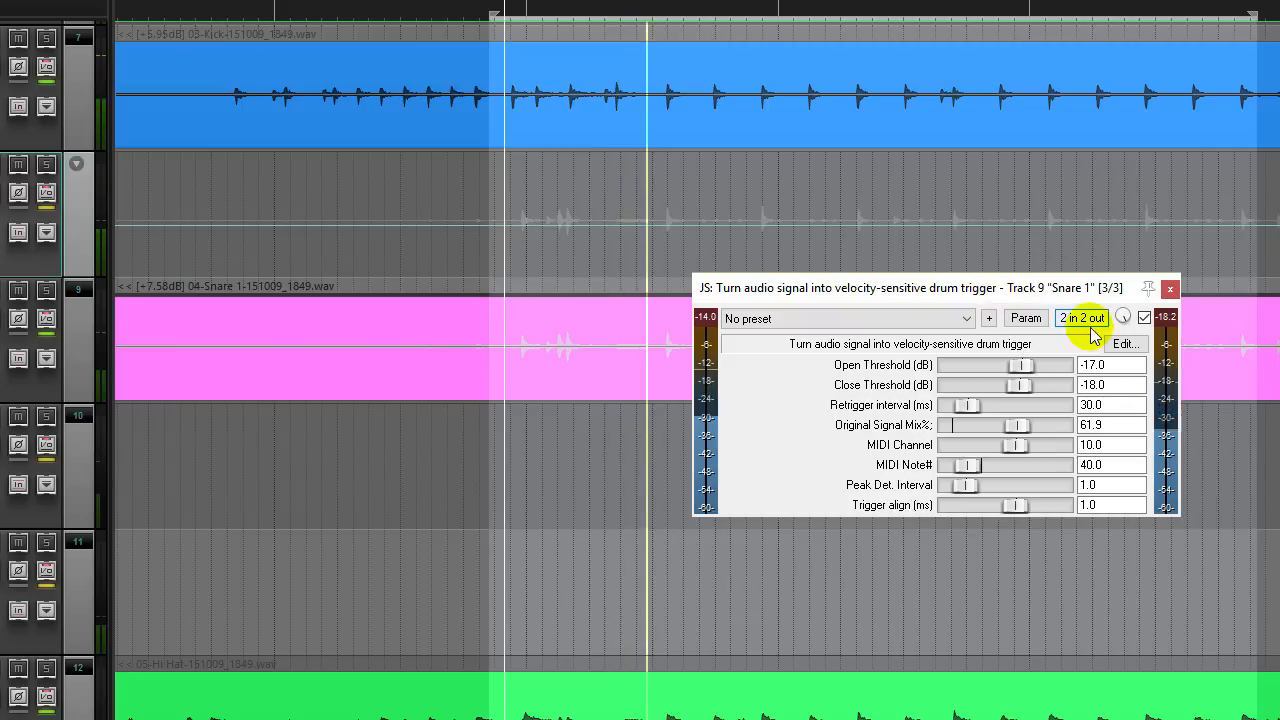
click(1144, 318)
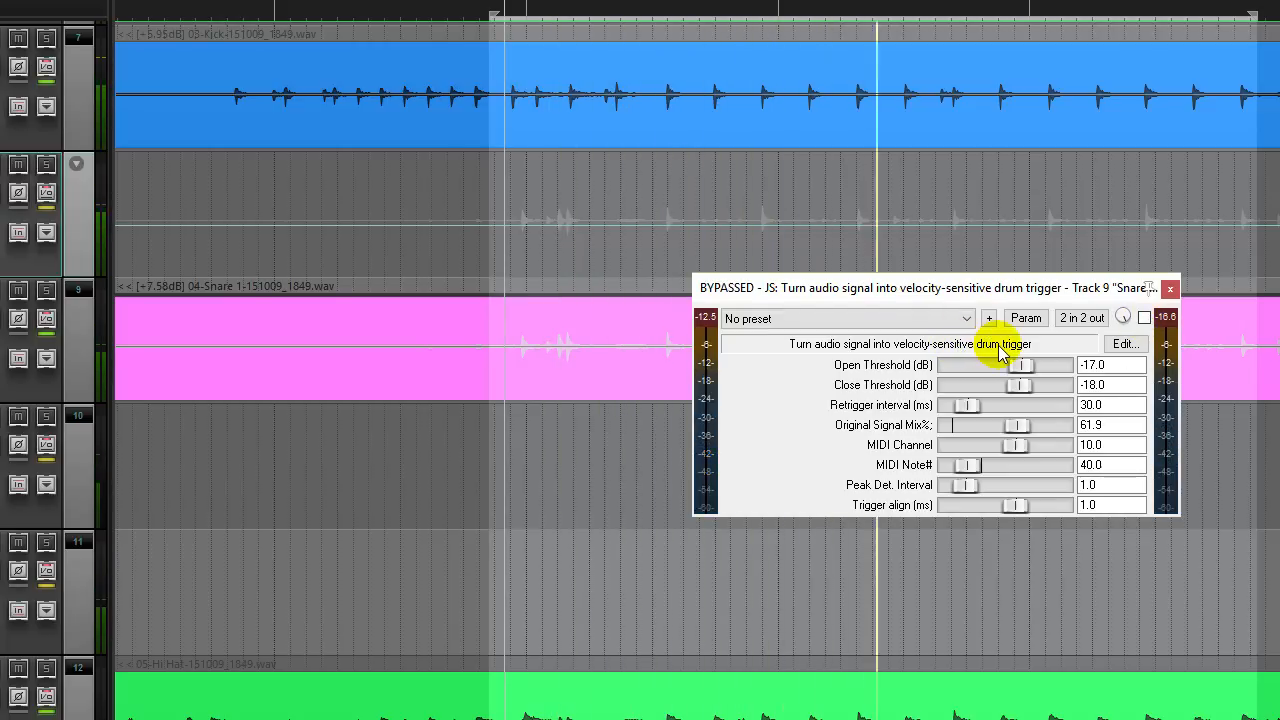
click(1144, 318)
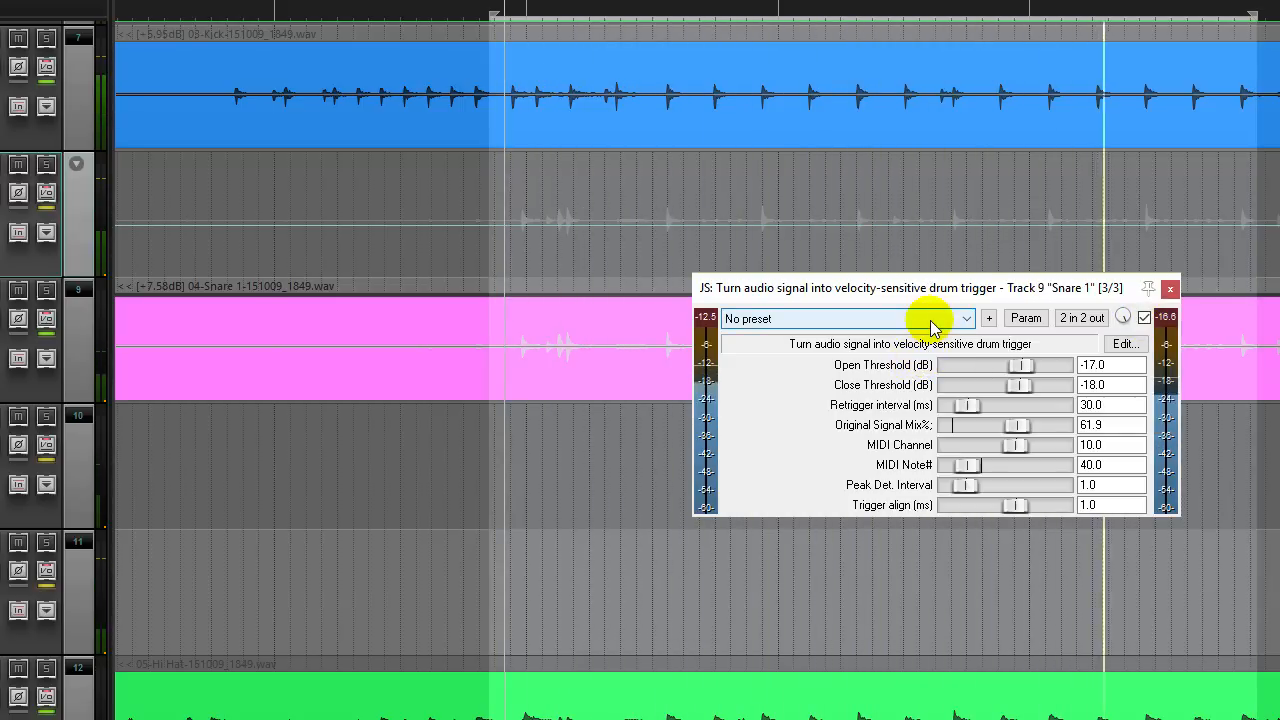
drag(920, 287, 879, 283)
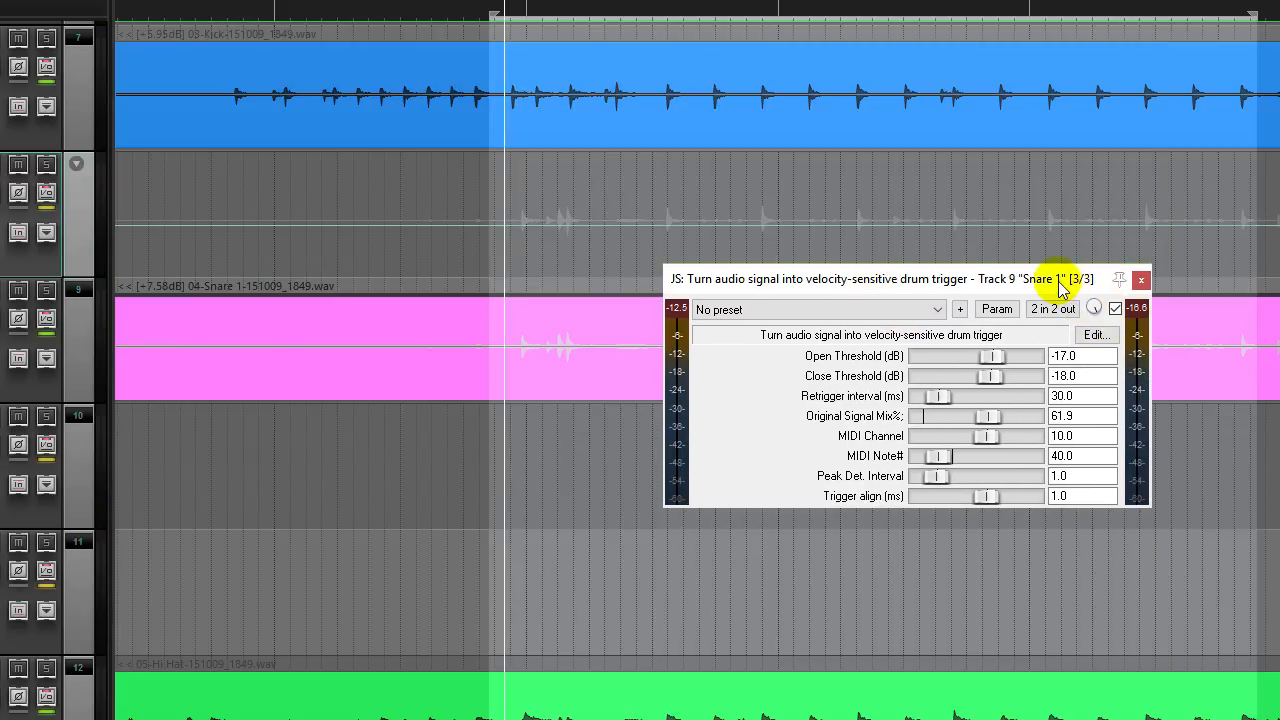
Select the Snare 1 track and close its drum trigger plug-in window
drag(1057, 279, 1079, 255)
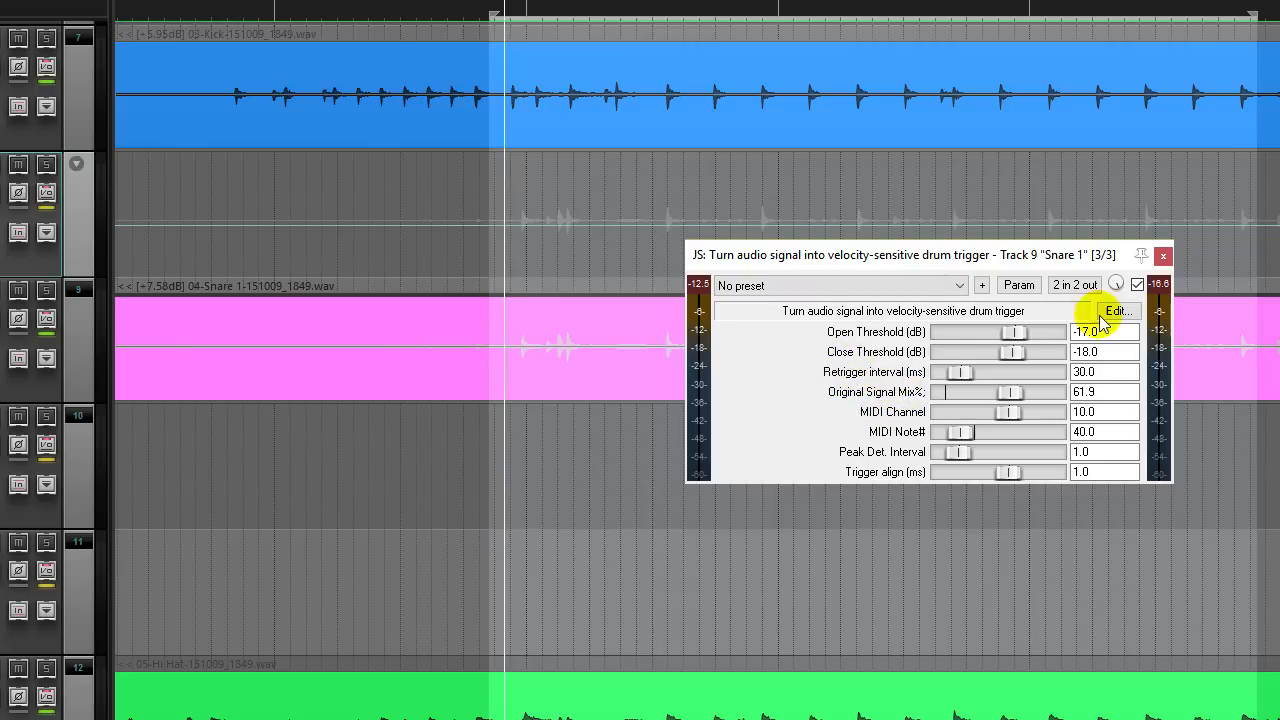
drag(1043, 262, 895, 207)
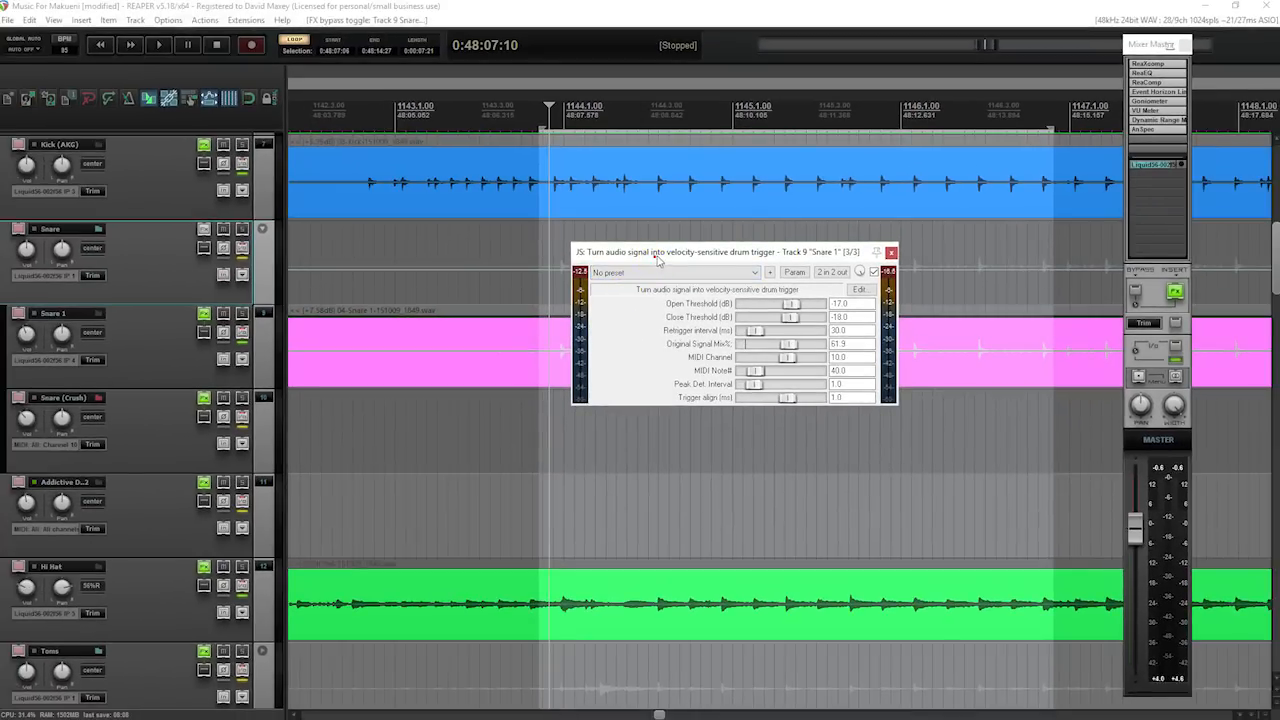
drag(657, 260, 688, 264)
click(143, 340)
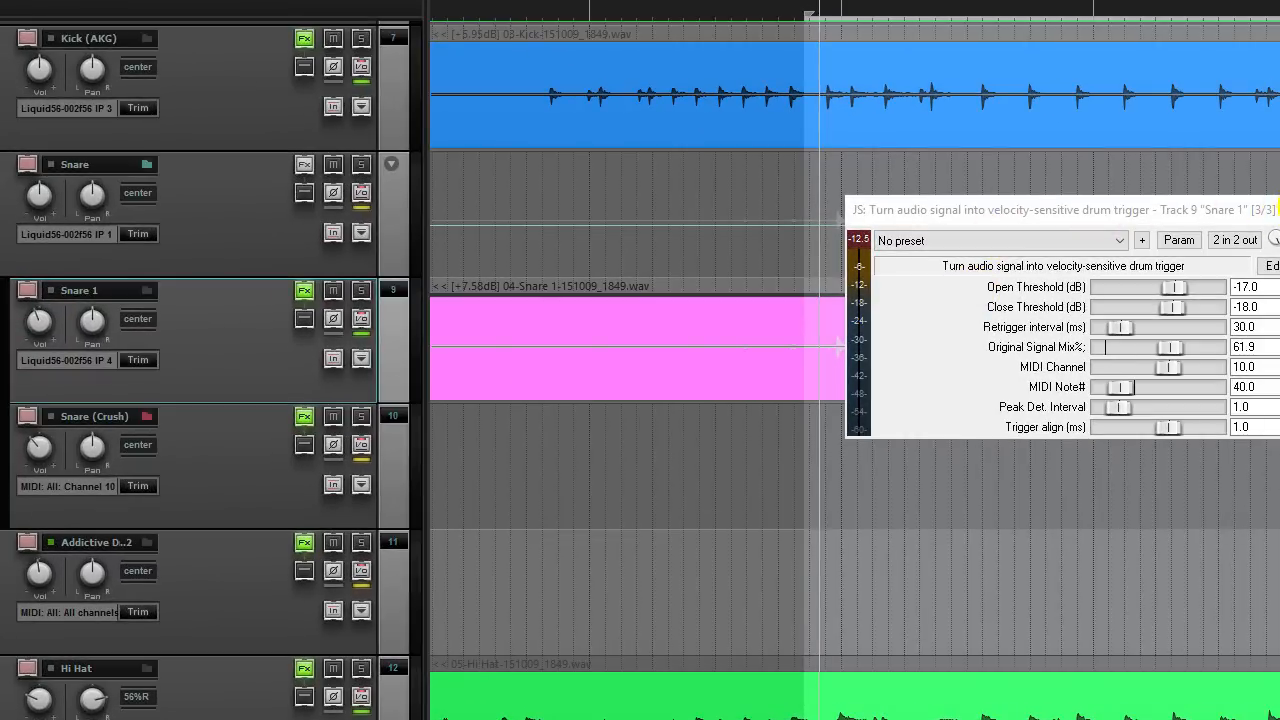
click(1277, 210)
mouse_move(1201, 337)
mouse_down()
mouse_move(1170, 360)
mouse_move(1206, 356)
mouse_up()
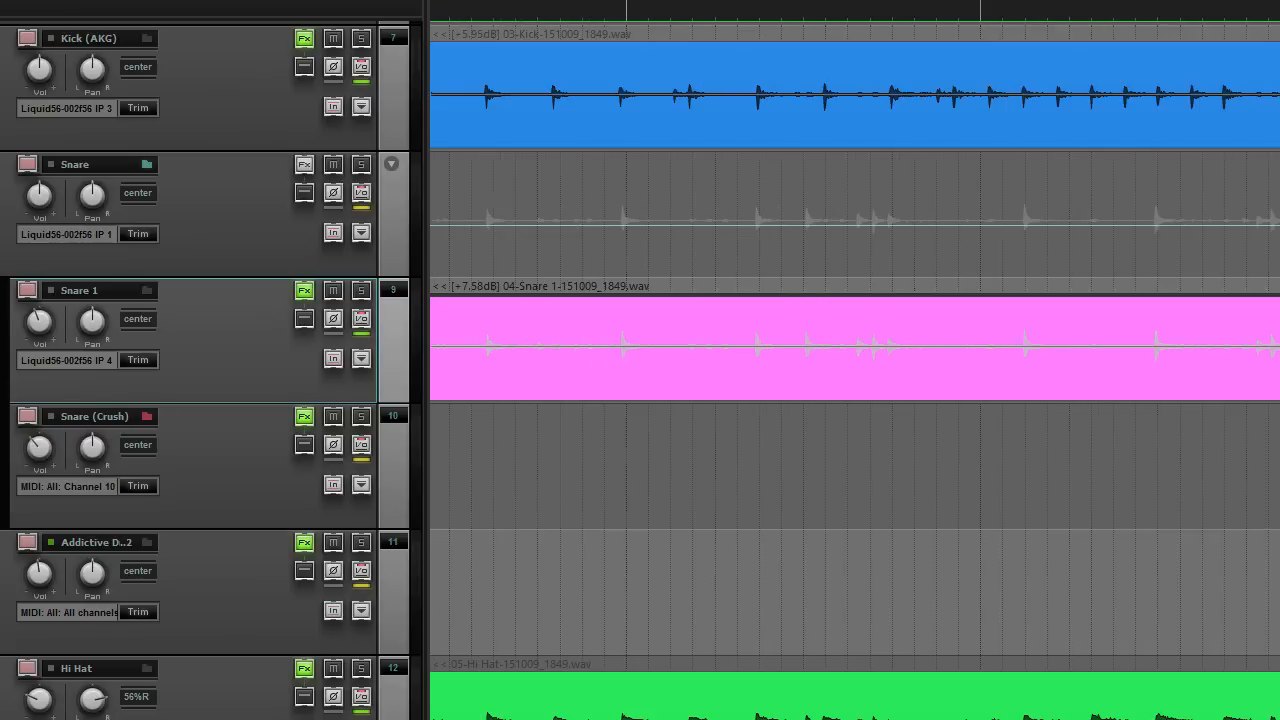
Point out the Snare (Crush) and Snare 1 tracks and place the edit cursor just after 1149.1.00
click(226, 405)
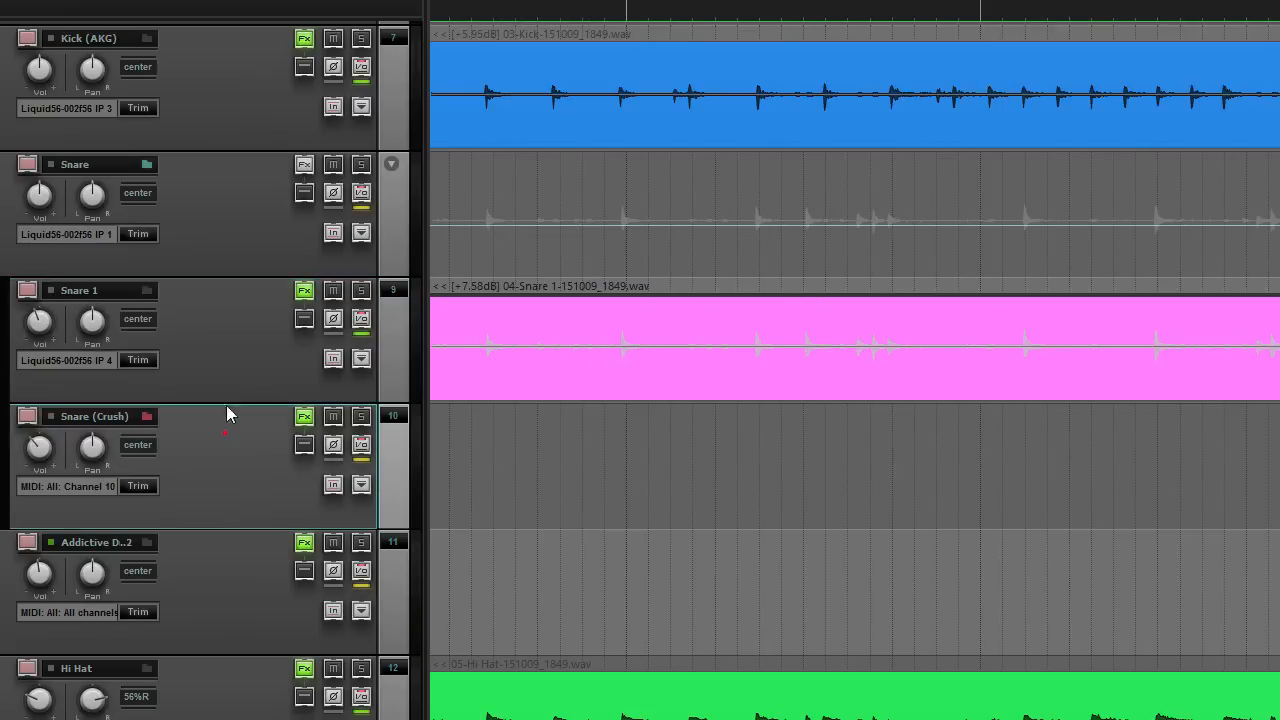
click(218, 345)
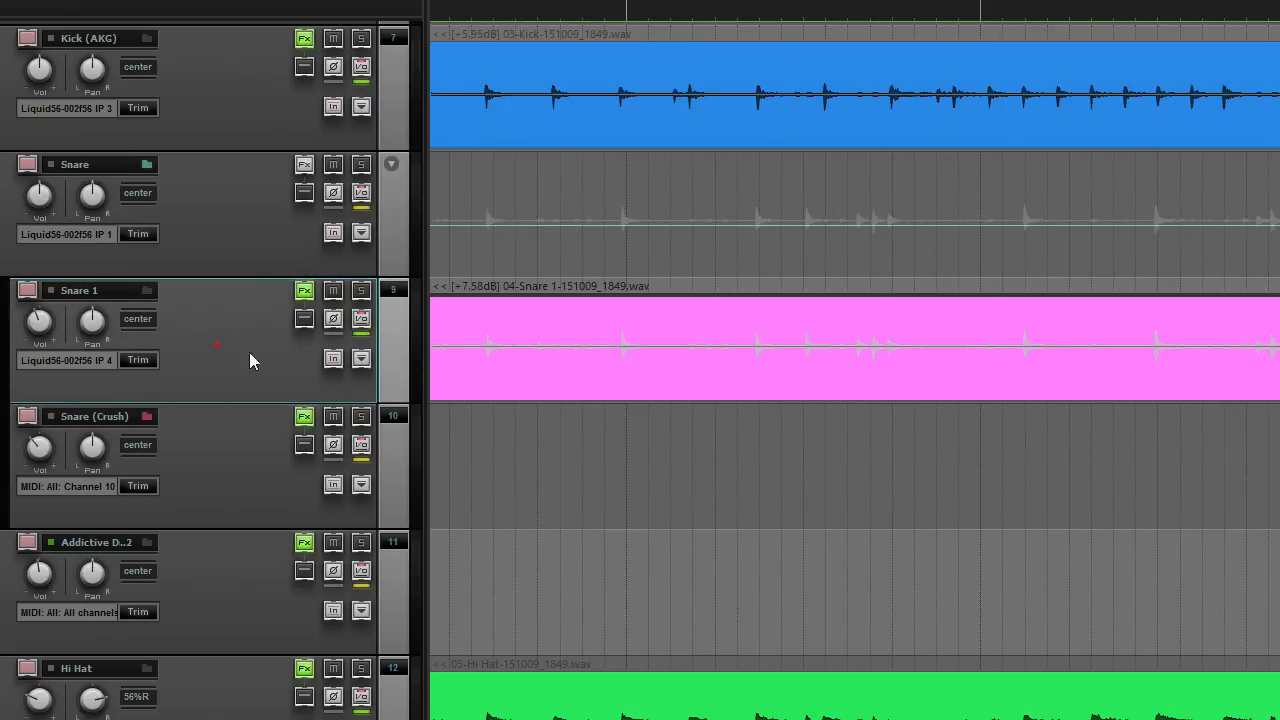
click(1012, 358)
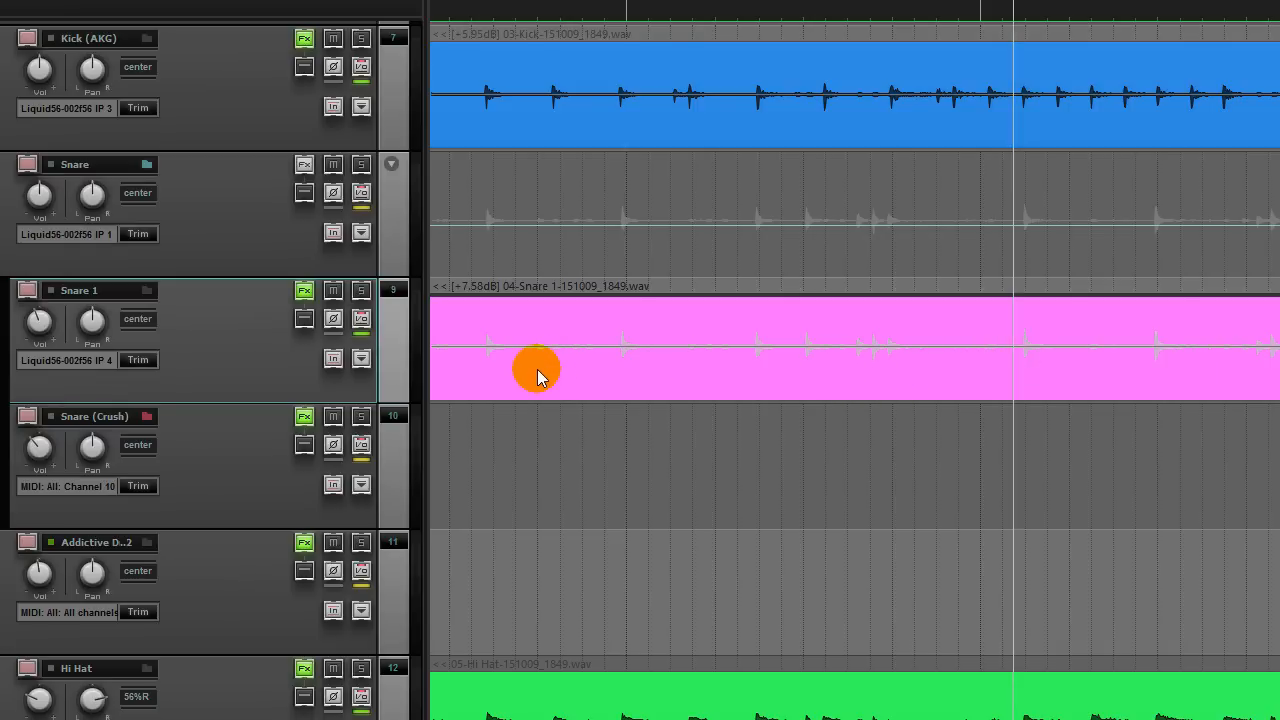
Open Addictive Drums 2 on track 11, review its snare settings and mixer, and close the plug-in
click(185, 540)
click(302, 548)
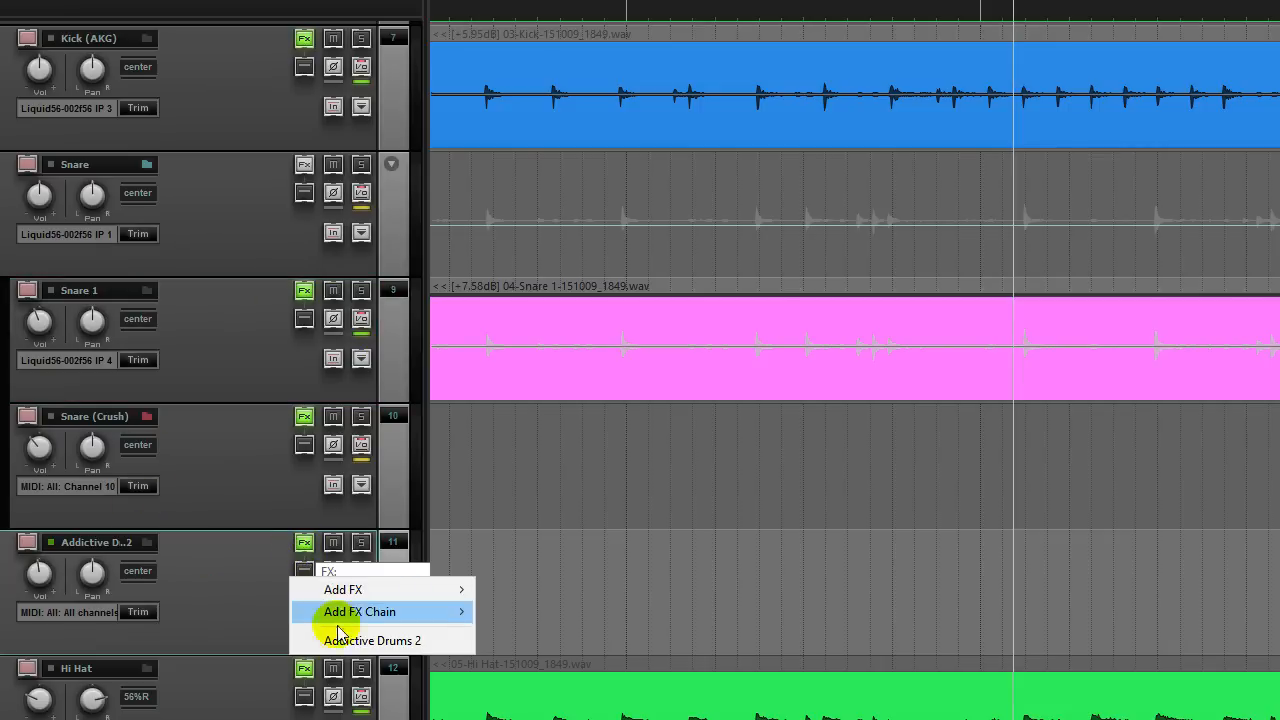
click(343, 640)
drag(829, 34, 866, 8)
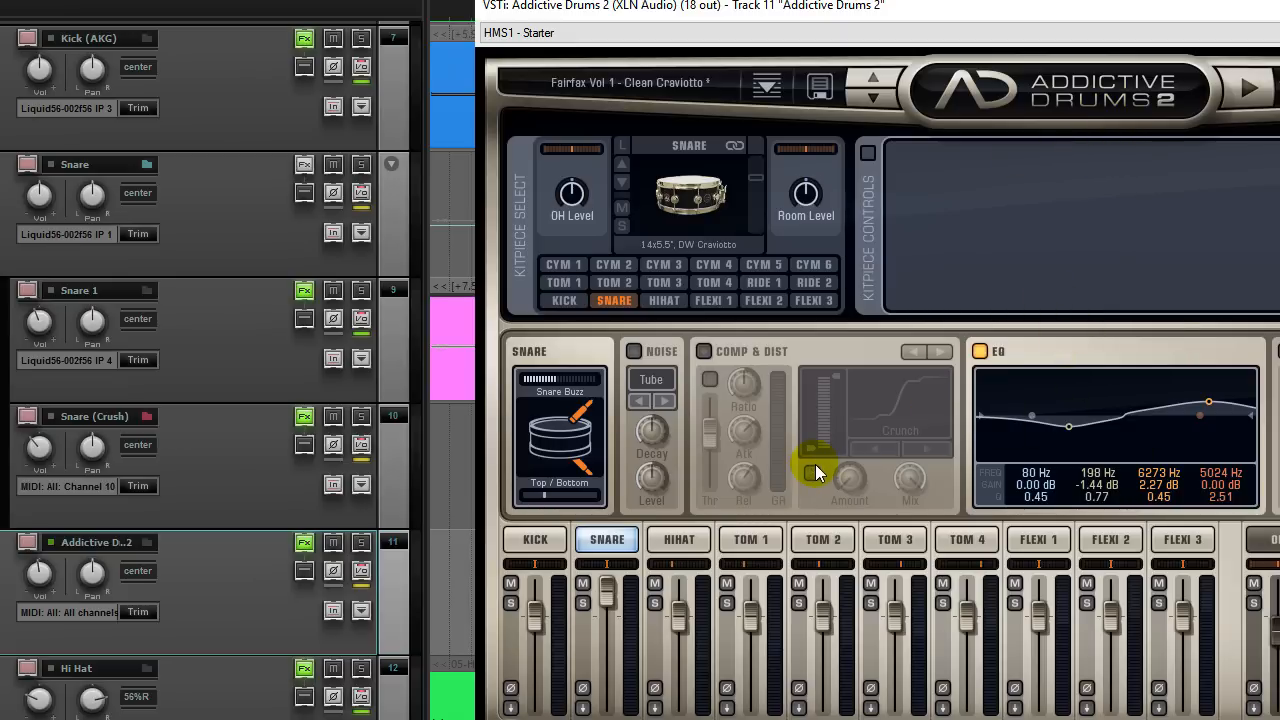
key(Escape)
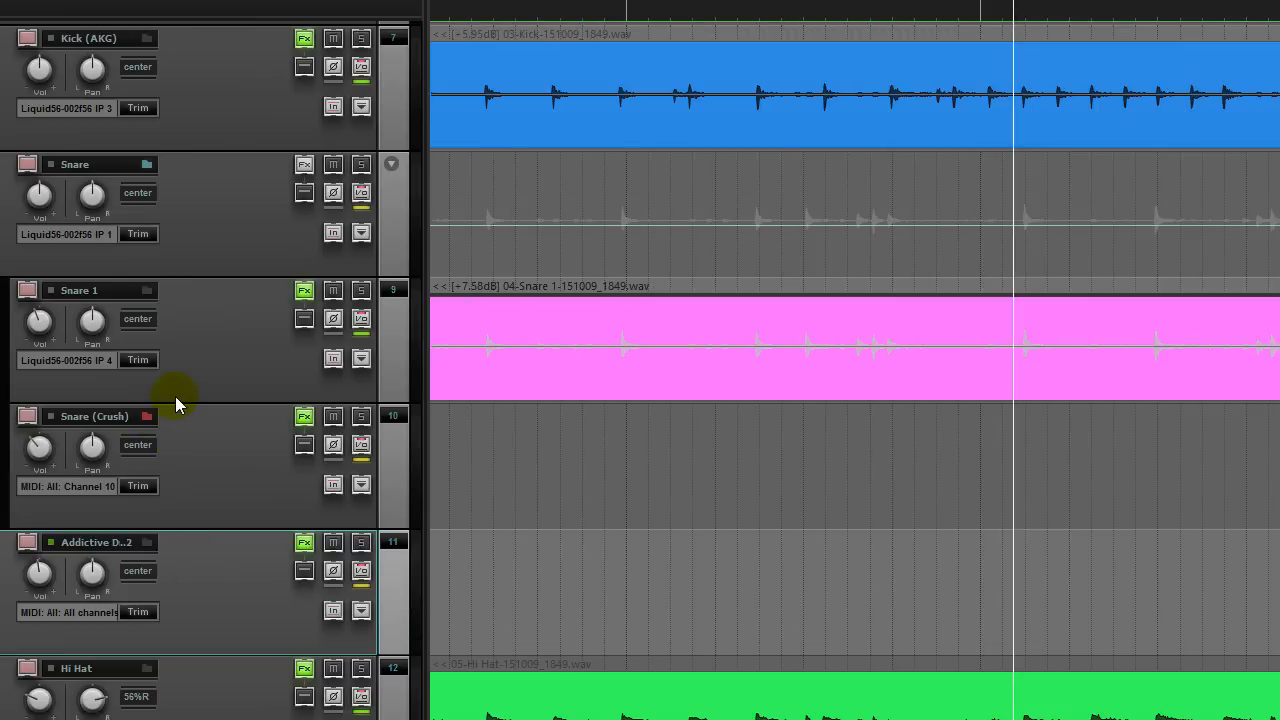
Open the effects browser for the Snare folder track and filter all plug-ins by "trig"
click(212, 372)
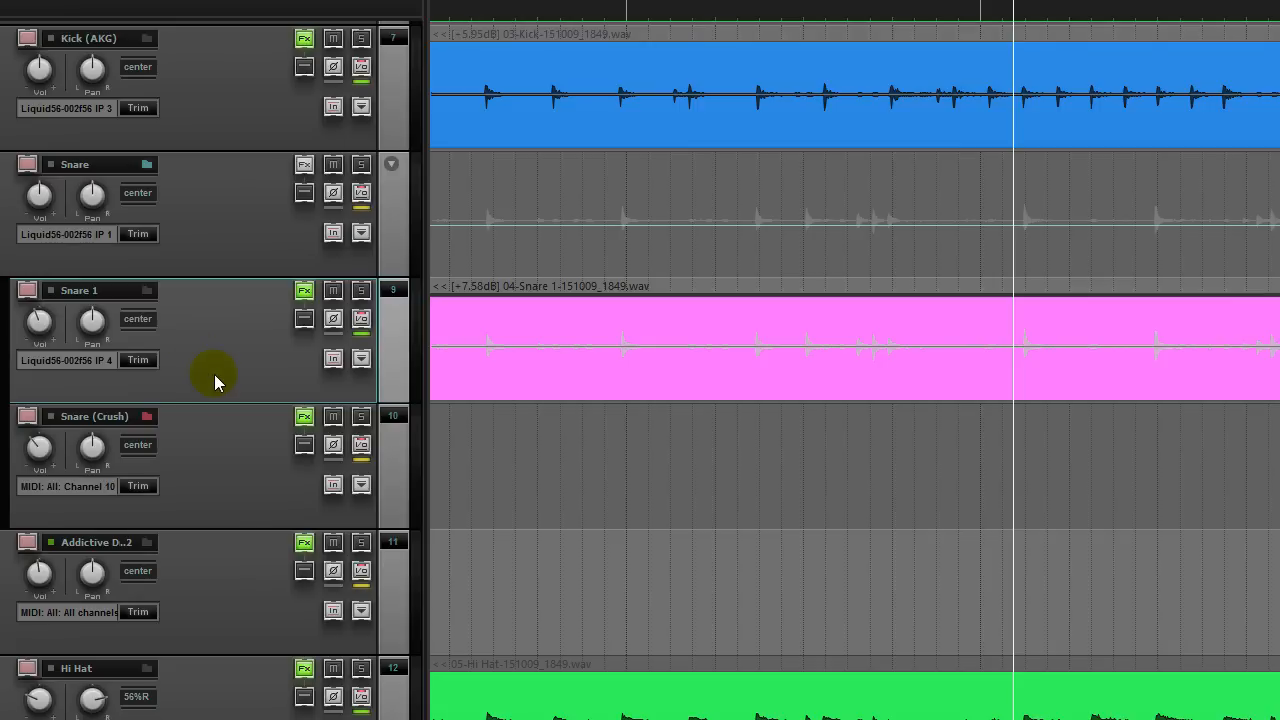
click(236, 207)
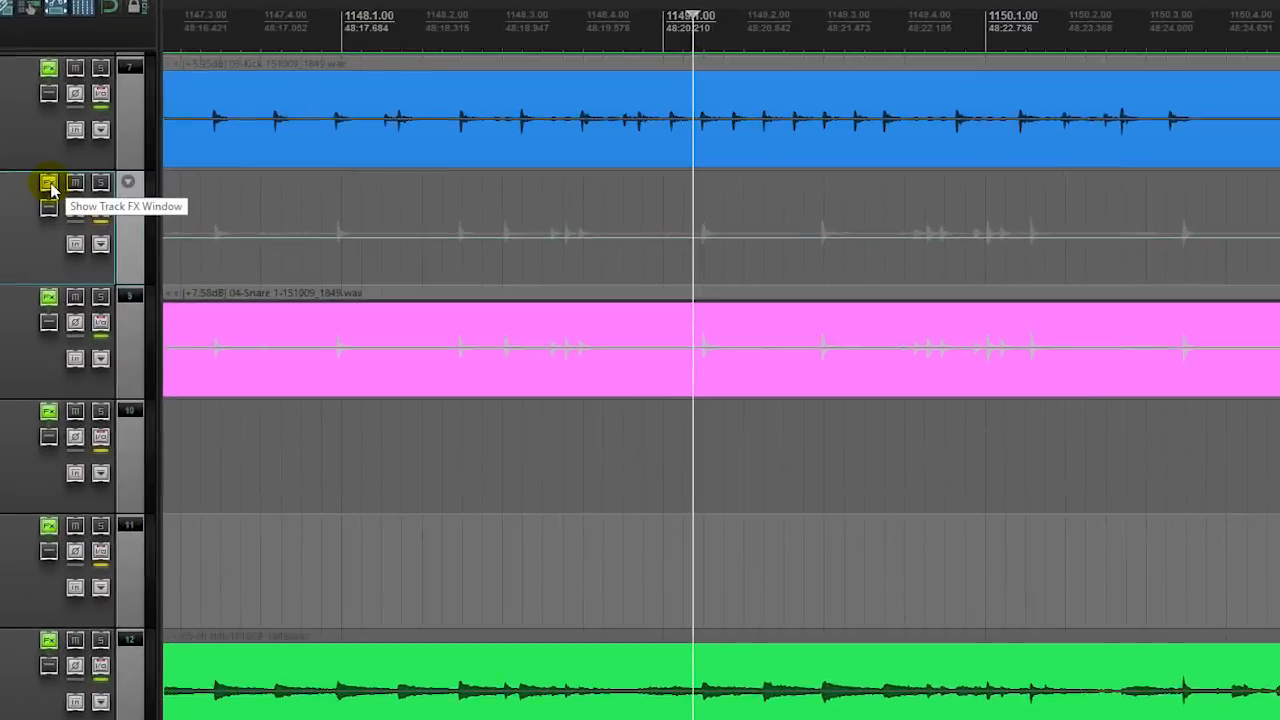
click(205, 235)
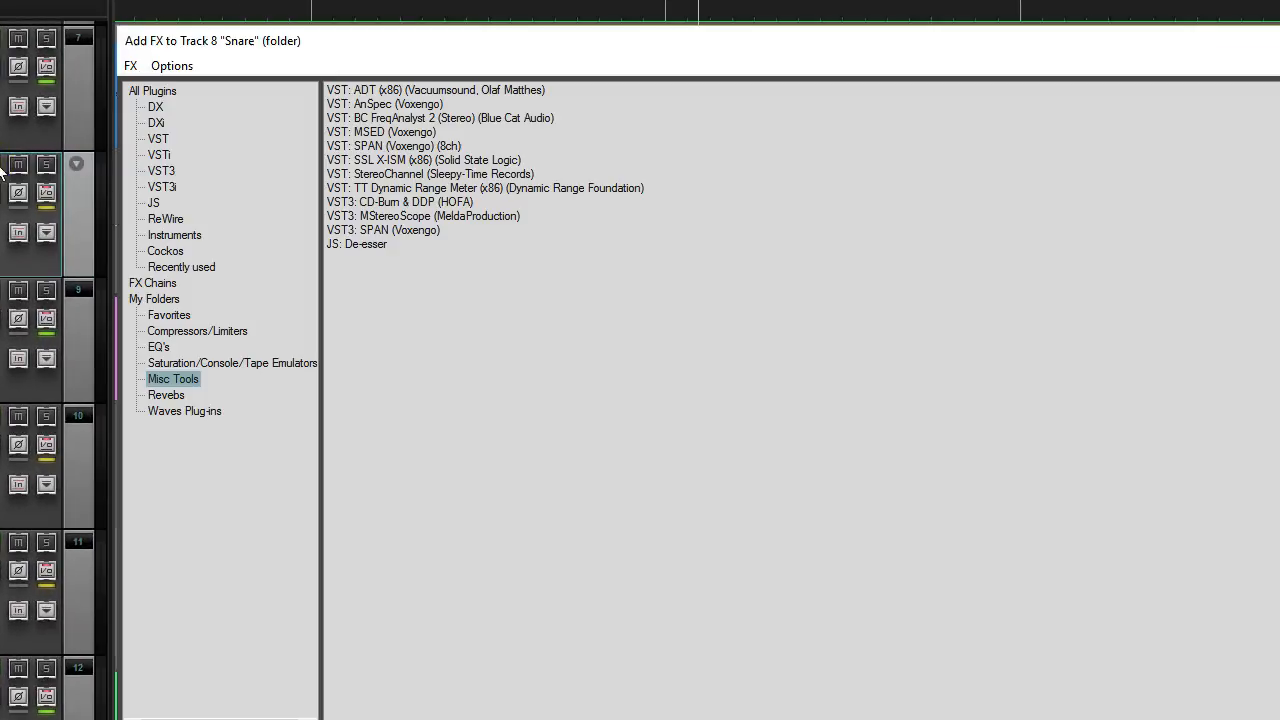
drag(400, 42, 444, 36)
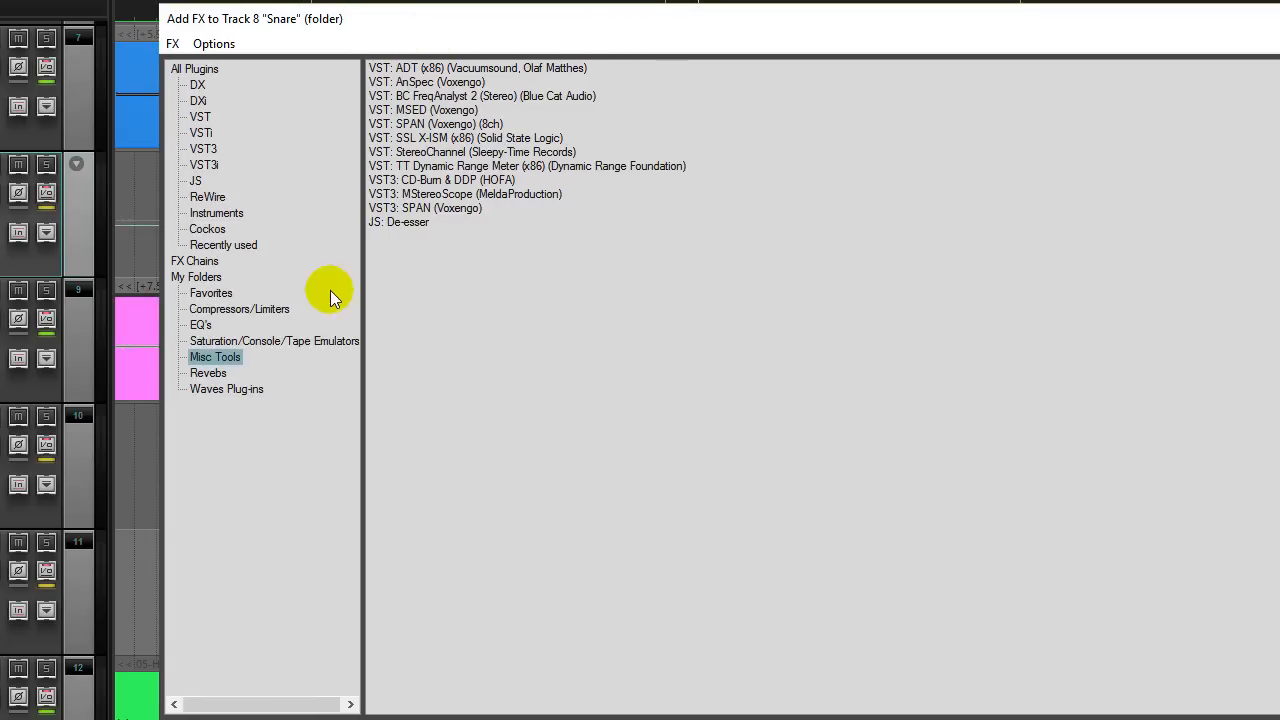
click(196, 68)
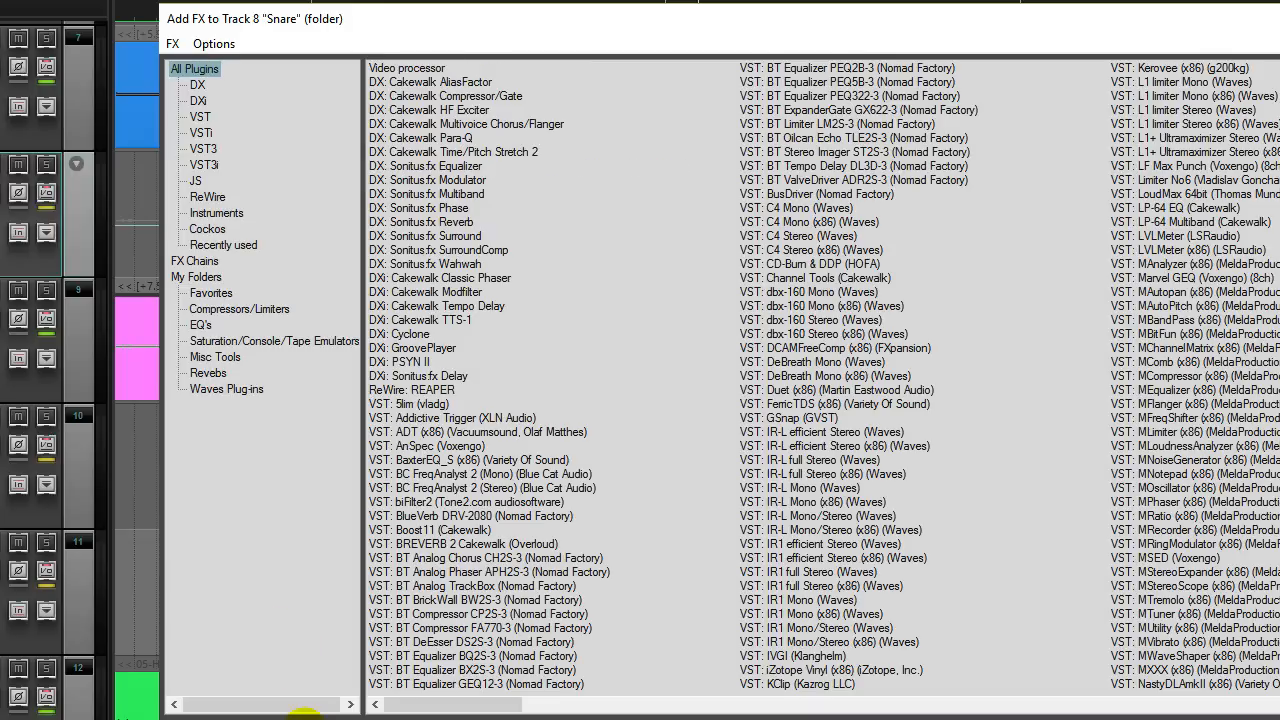
text(tr)
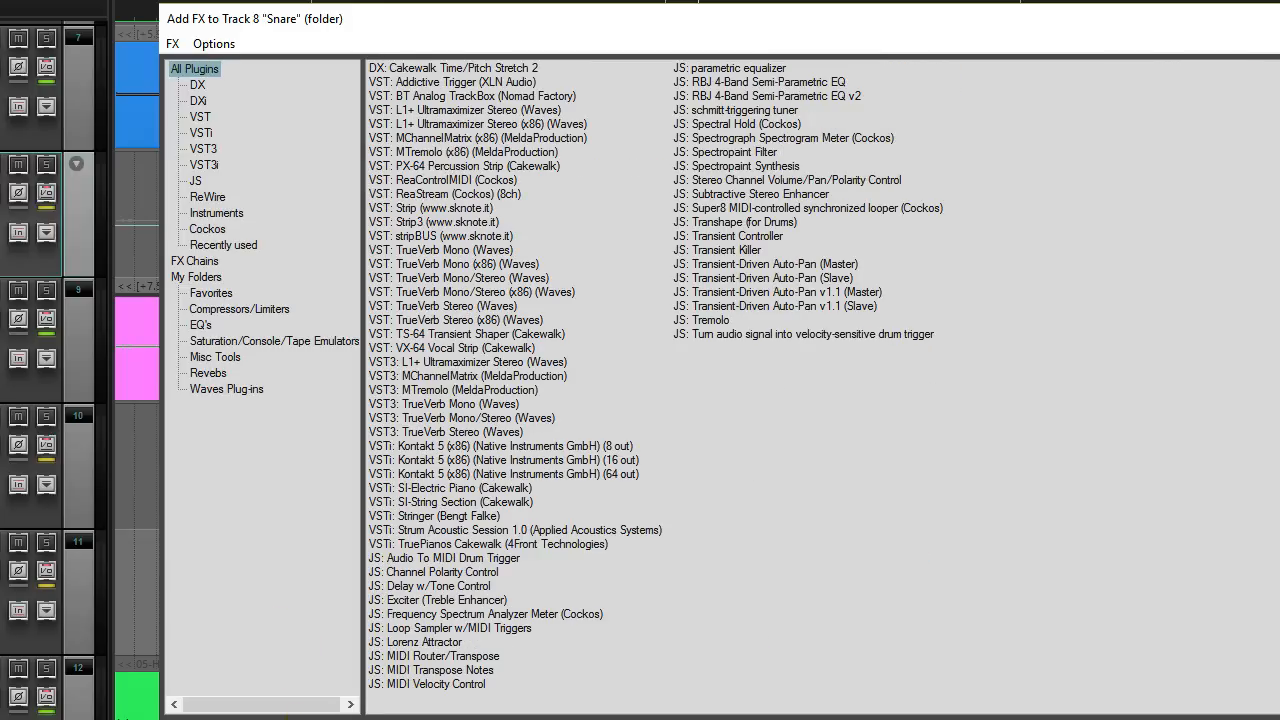
text(ig)
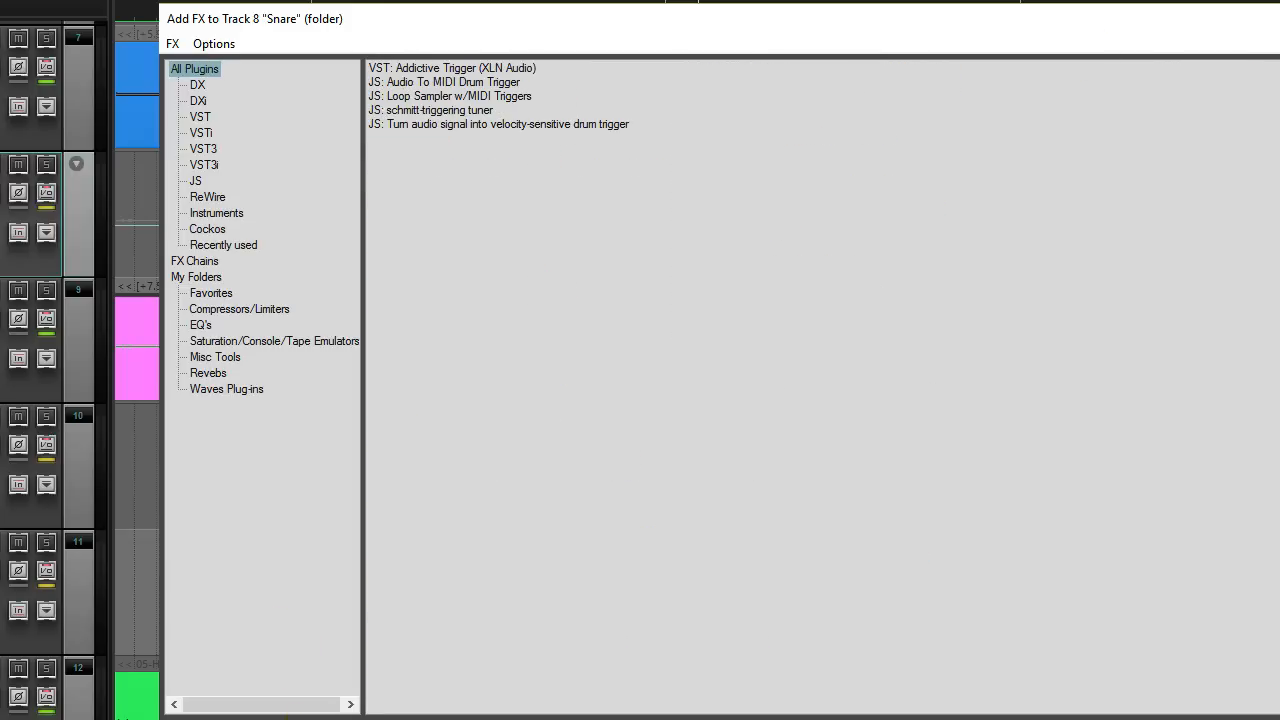
Go through the listed trigger plug-ins and select "JS: Turn audio signal into velocity-sensitive drum trigger"
drag(571, 23, 525, 61)
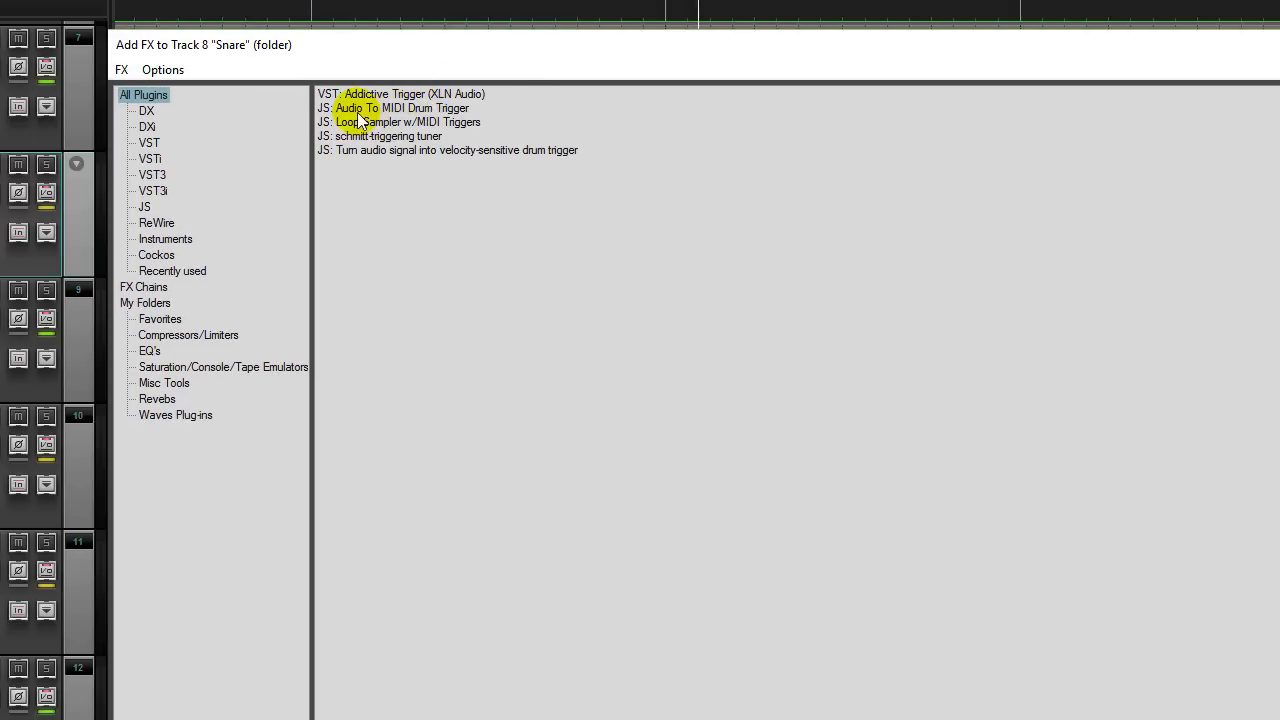
click(447, 110)
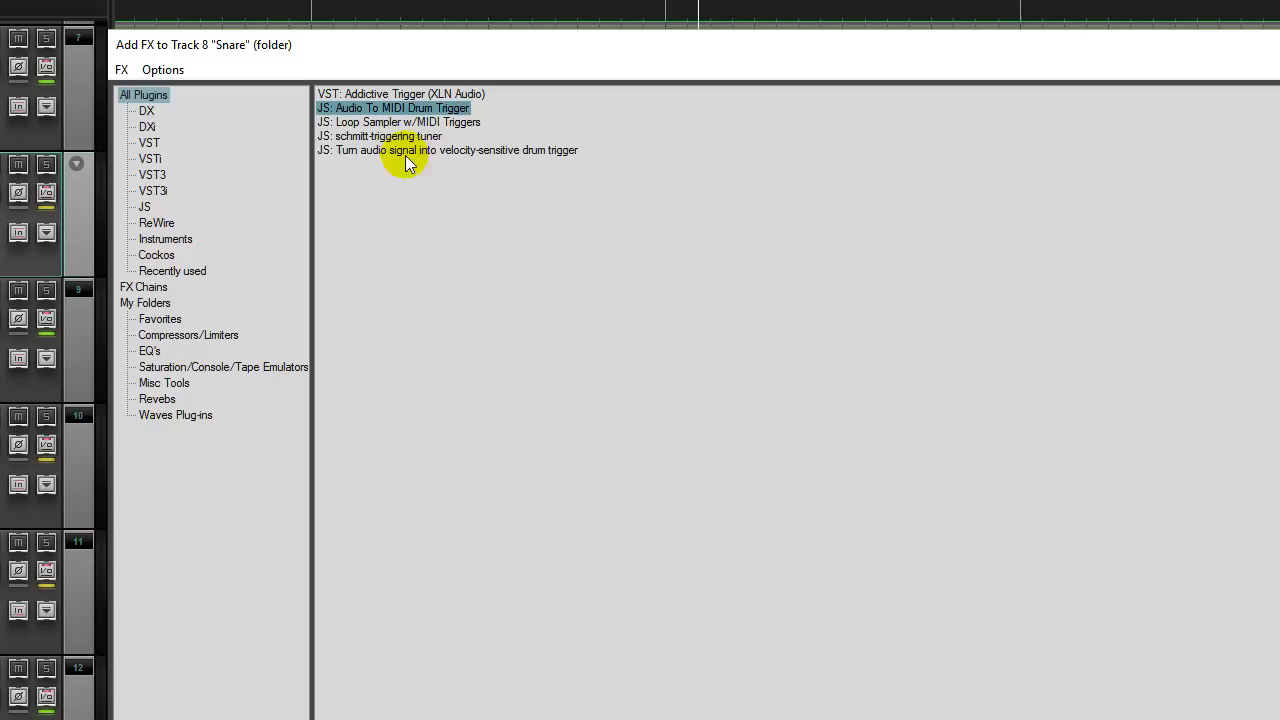
click(408, 126)
click(408, 135)
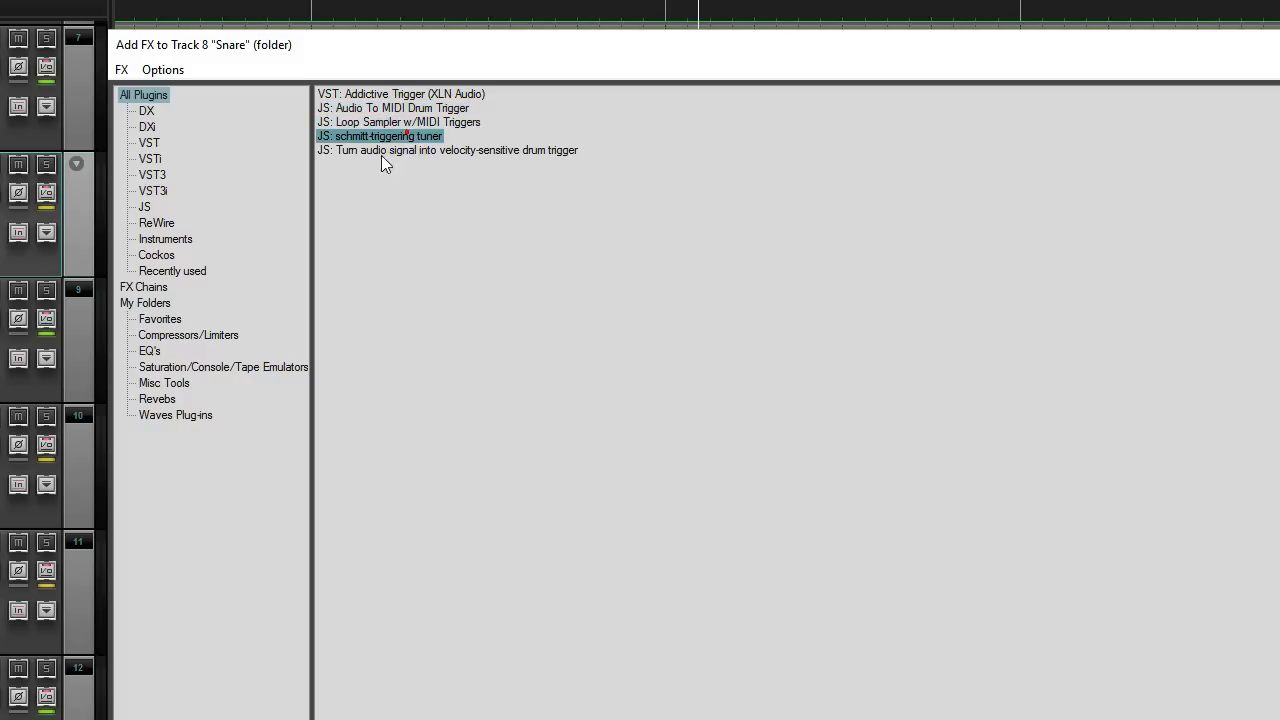
click(471, 151)
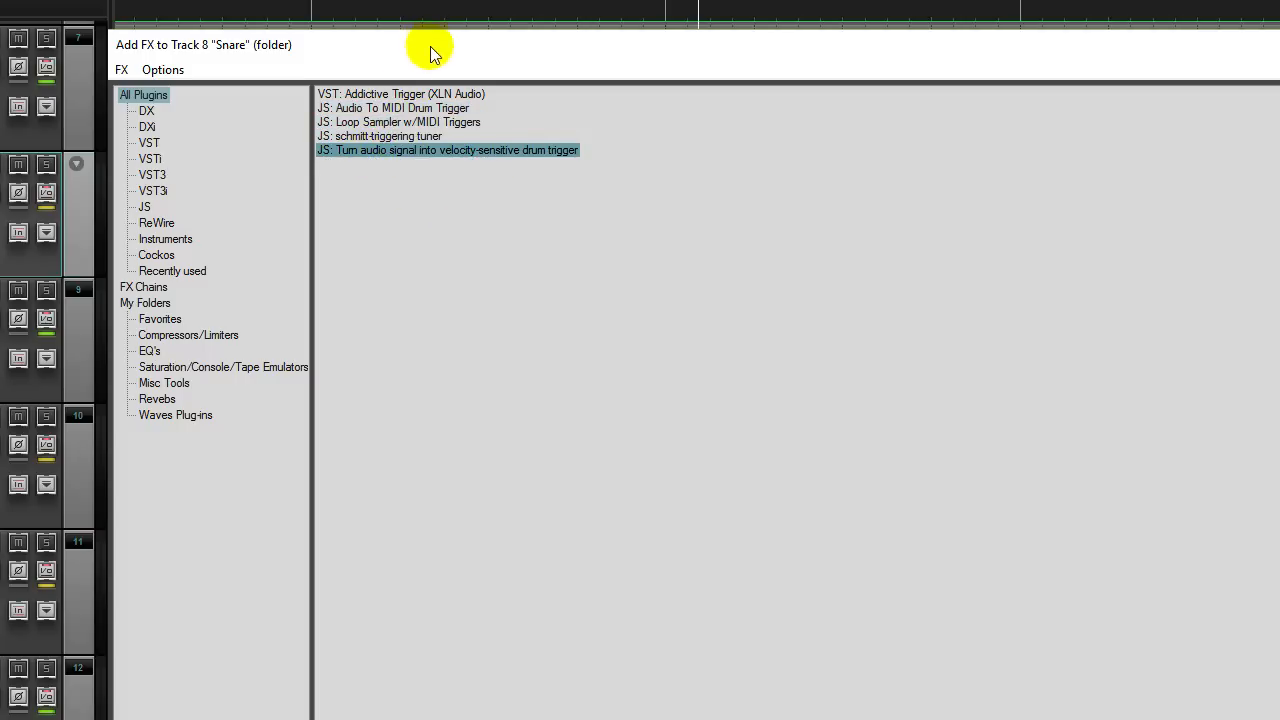
drag(431, 44, 418, 36)
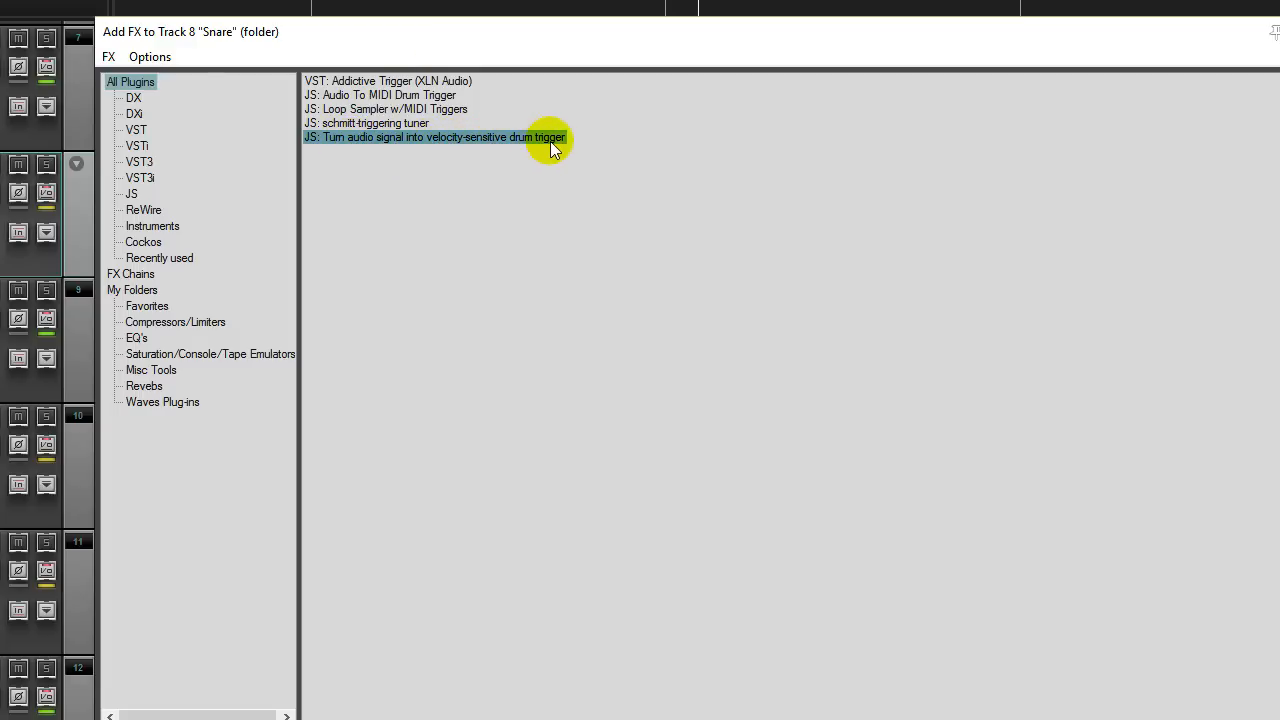
Dismiss the effects browser and open the Snare 1 track's FX chain over the arrangement
click(1279, 719)
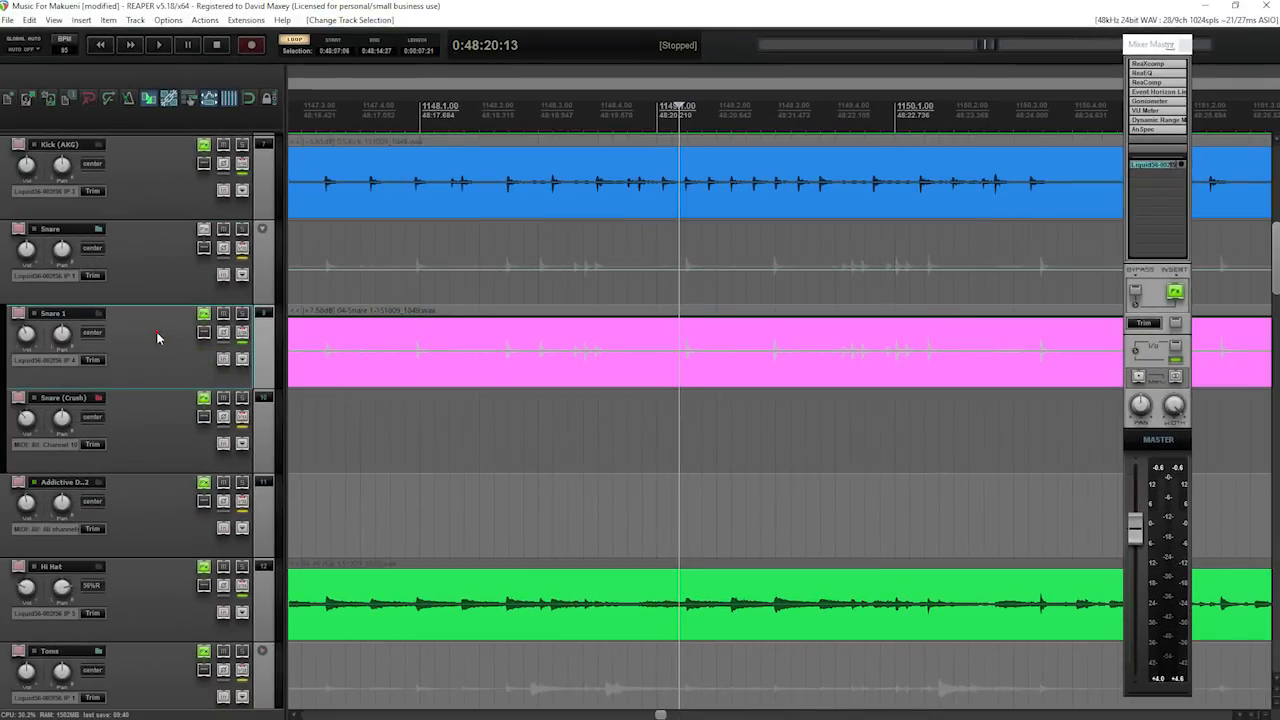
right_click(204, 316)
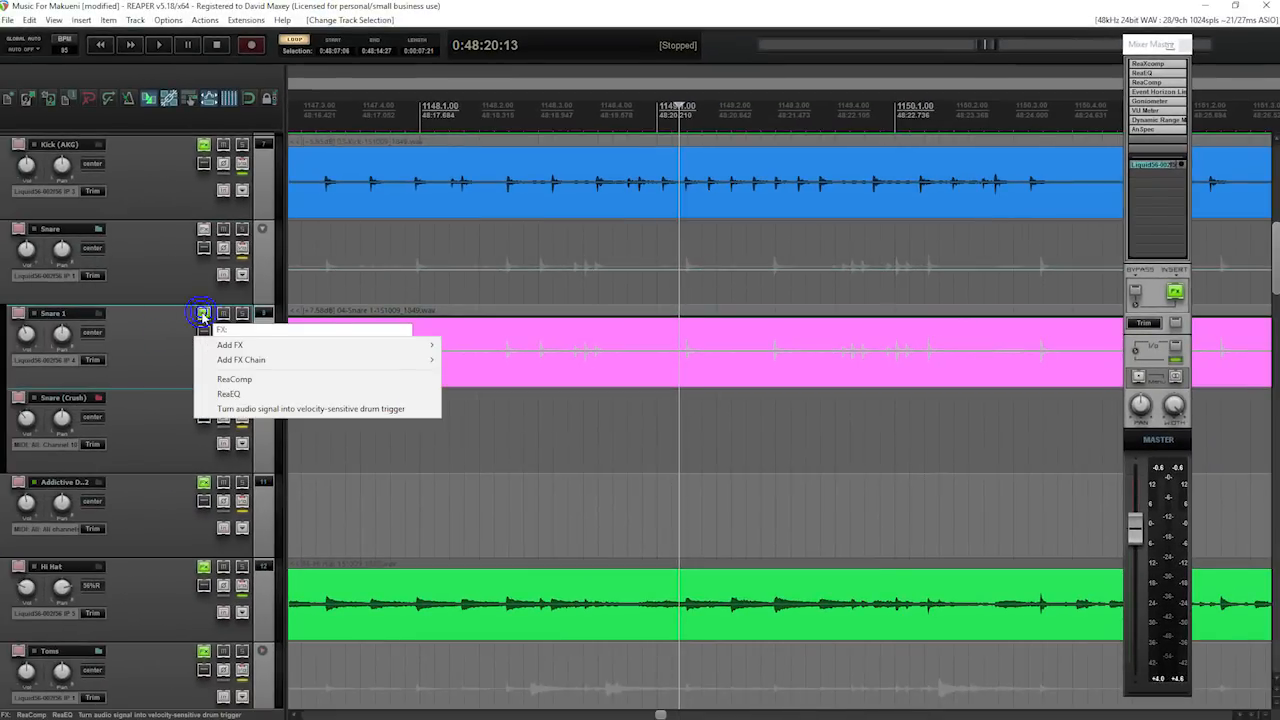
click(184, 343)
click(204, 316)
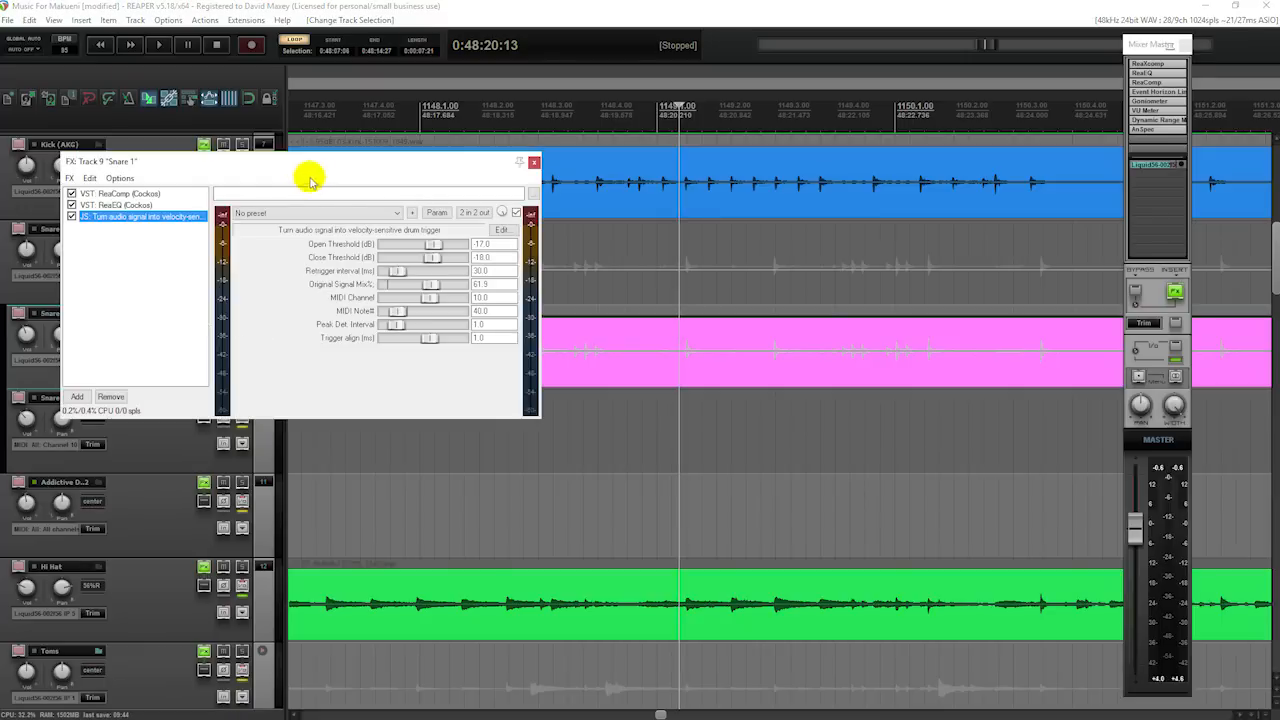
drag(303, 168, 705, 230)
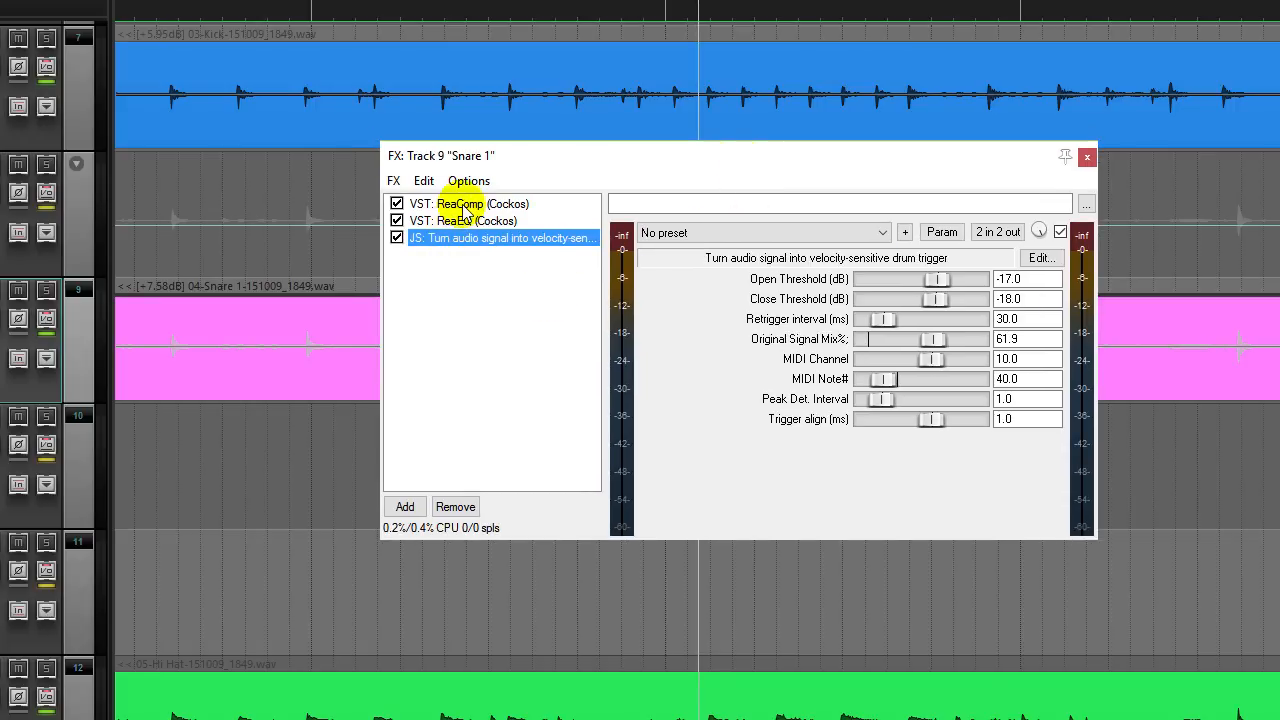
Go through ReaComp, ReaEQ and the velocity-sensitive drum trigger in the Snare 1 FX chain
click(458, 205)
click(461, 221)
click(451, 279)
click(510, 238)
click(490, 221)
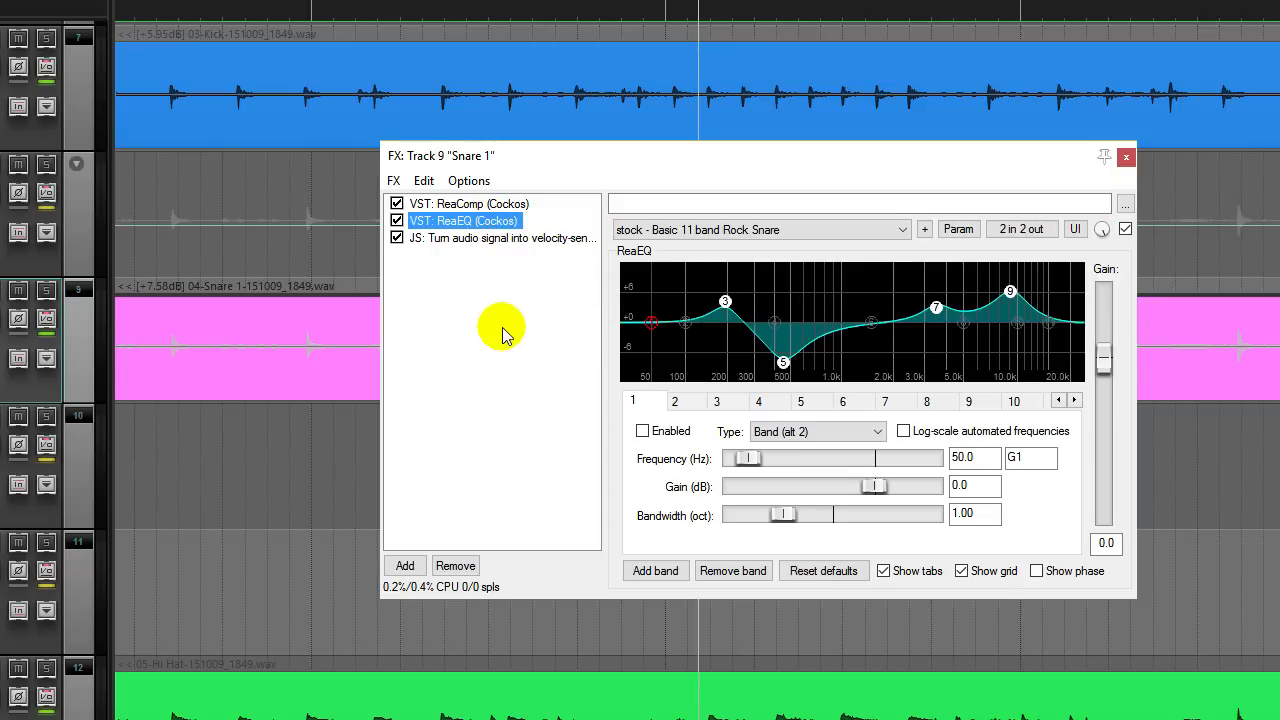
mouse_move(530, 163)
mouse_down()
mouse_move(537, 151)
mouse_move(532, 169)
mouse_up()
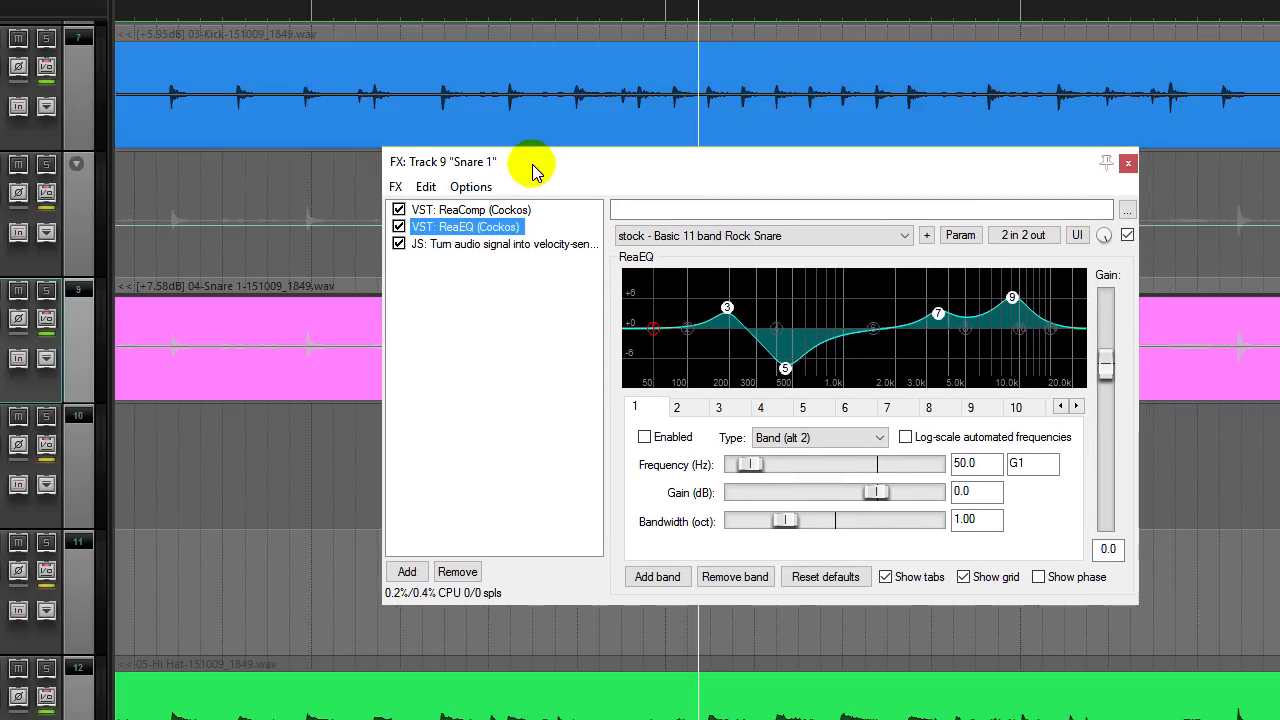
click(480, 249)
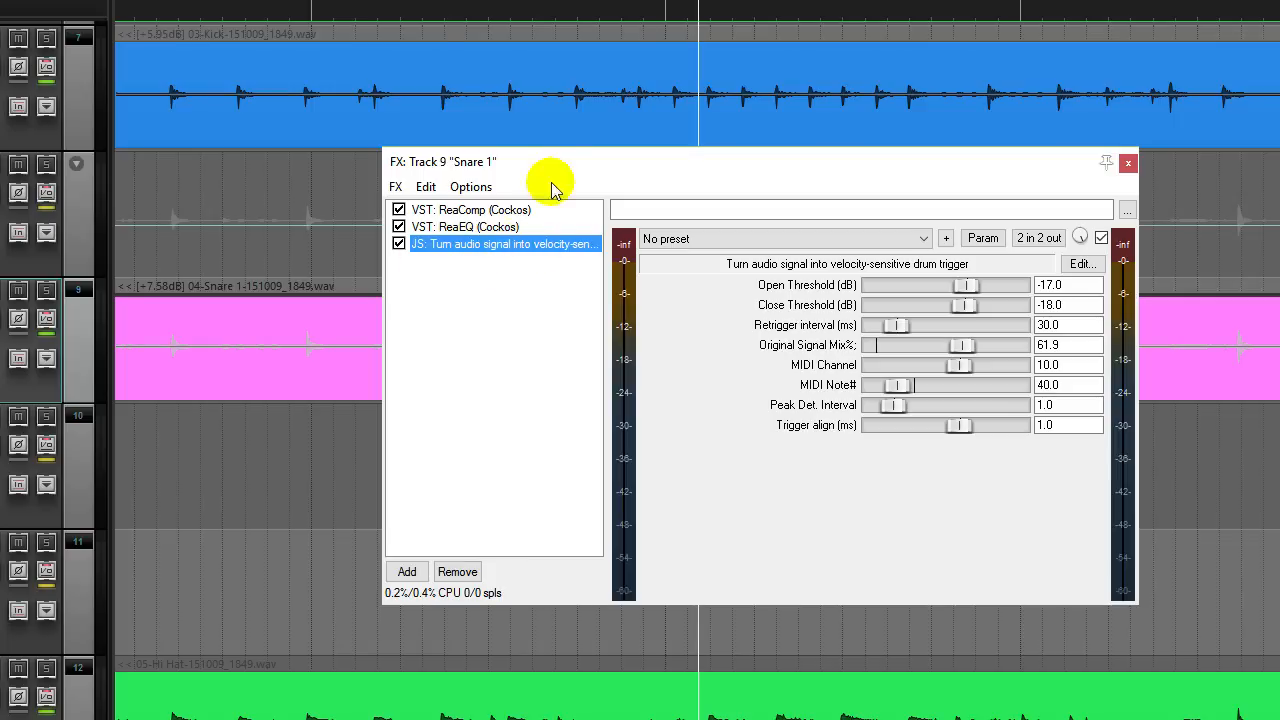
drag(563, 171, 553, 169)
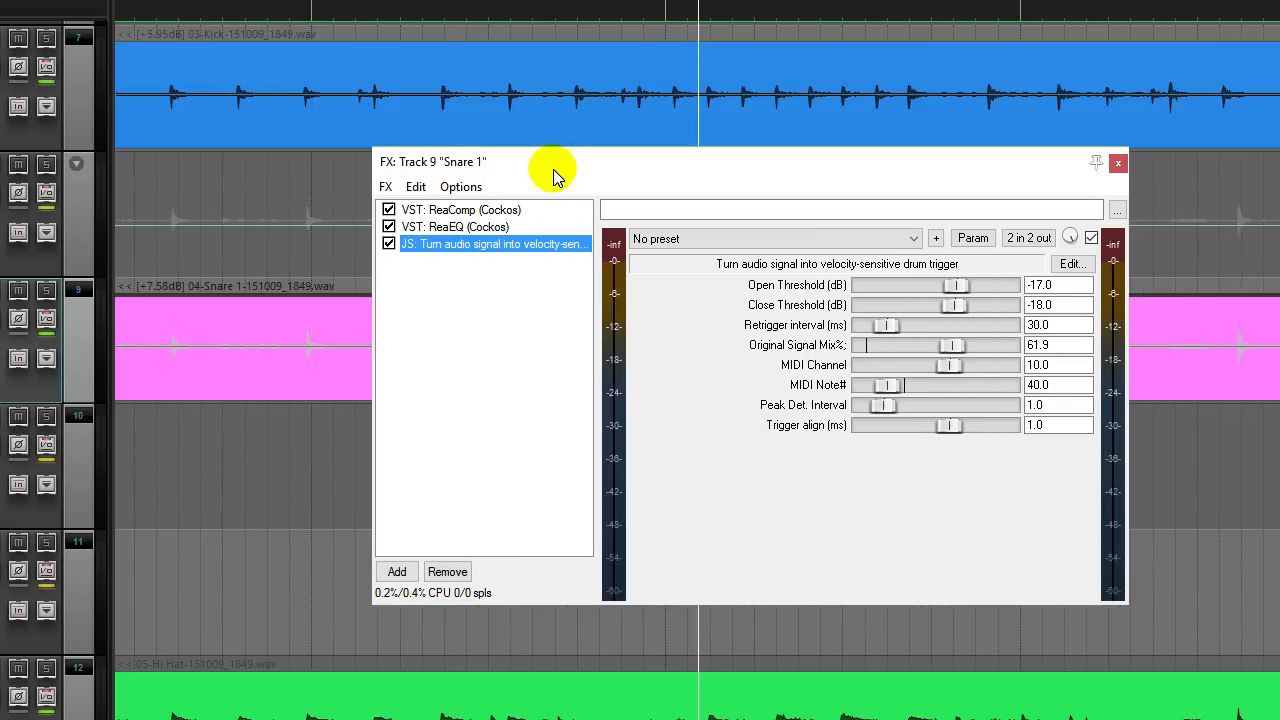
Float the drum trigger plug-in in its own window and close the Snare 1 FX chain window
double_click(494, 248)
click(1120, 185)
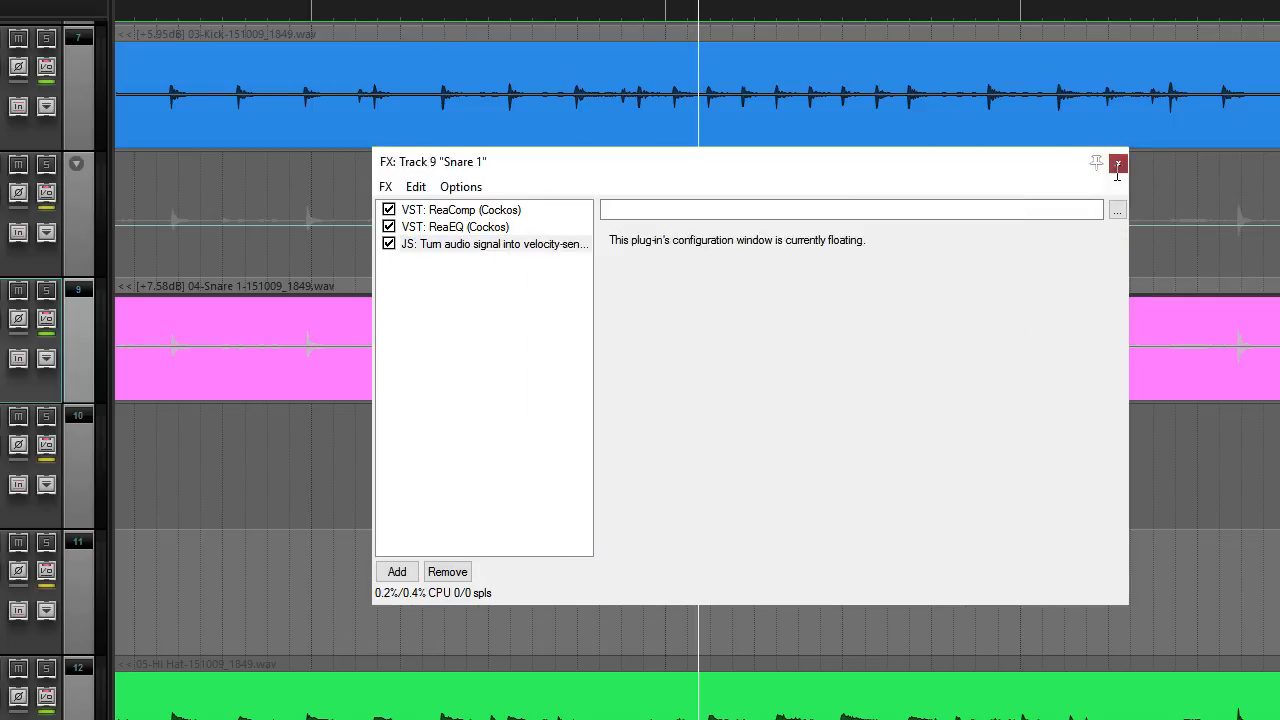
click(1115, 163)
drag(889, 214, 874, 190)
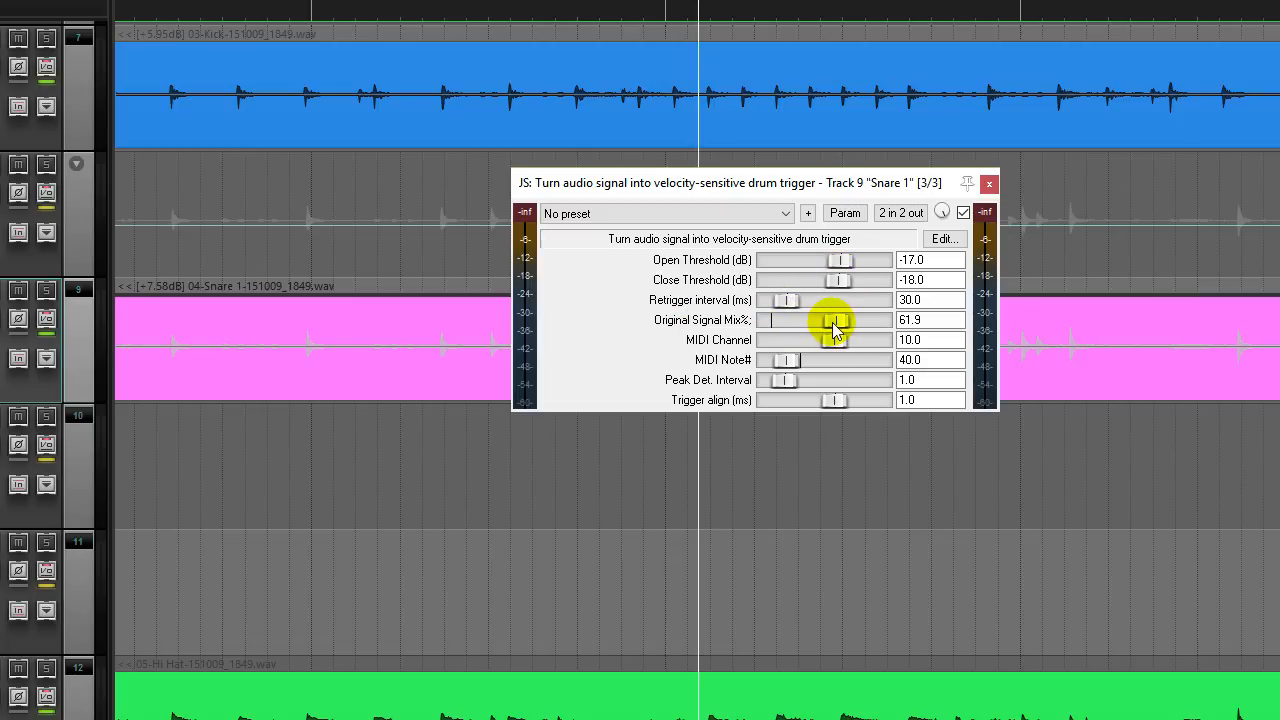
Set the drum trigger's Original Signal Mix to 58.1%
mouse_move(832, 322)
mouse_down()
mouse_move(777, 321)
mouse_move(838, 341)
mouse_move(829, 335)
mouse_up()
click(17, 545)
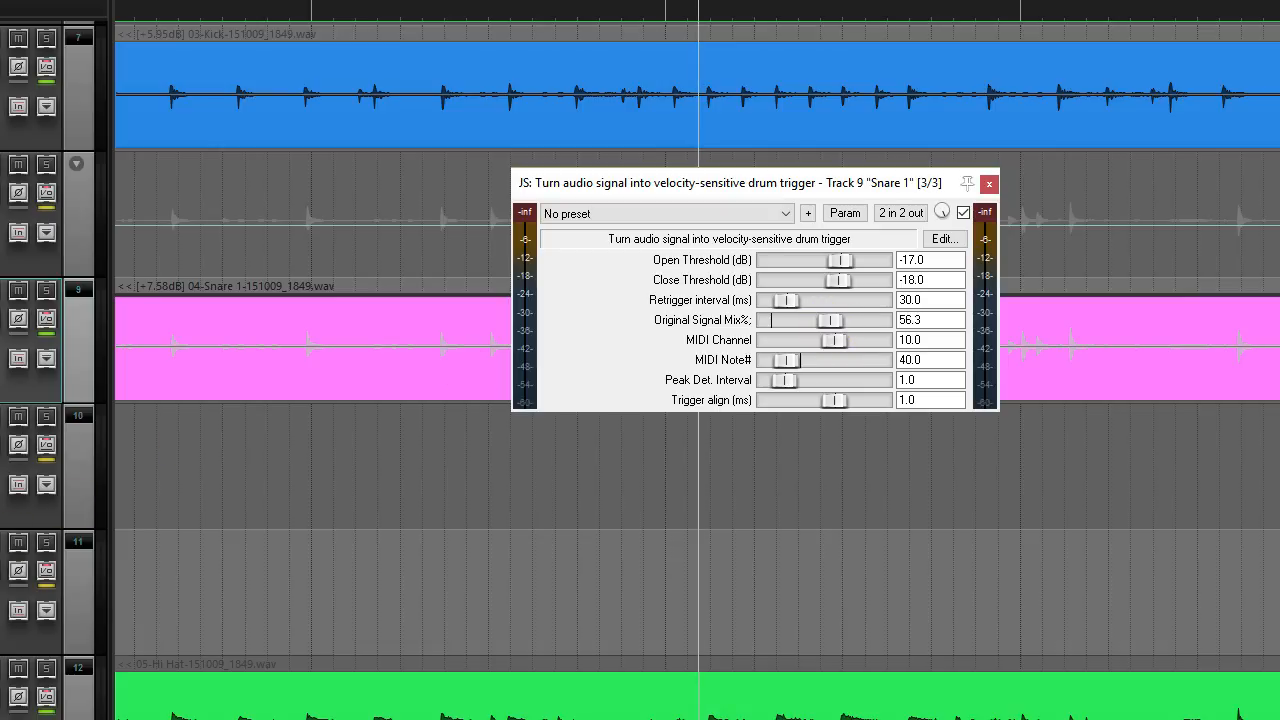
click(836, 327)
mouse_move(830, 320)
mouse_down()
mouse_move(803, 309)
mouse_move(838, 318)
mouse_up()
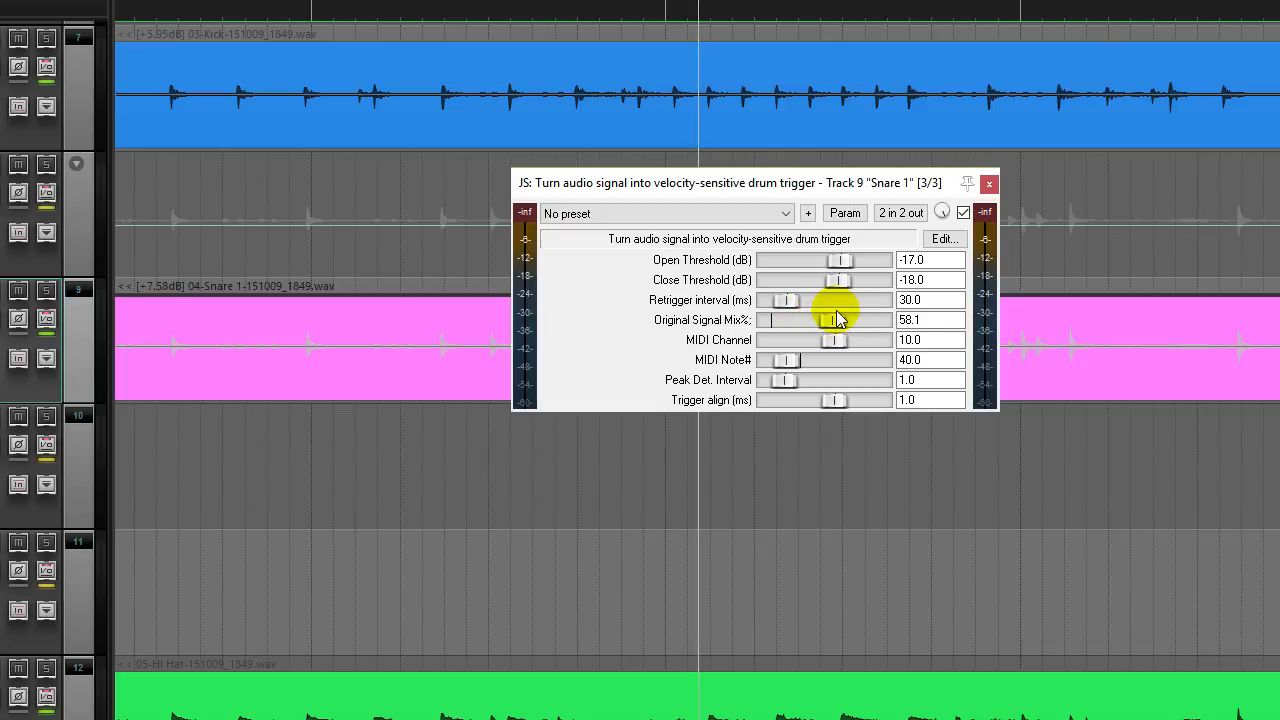
drag(823, 179, 808, 156)
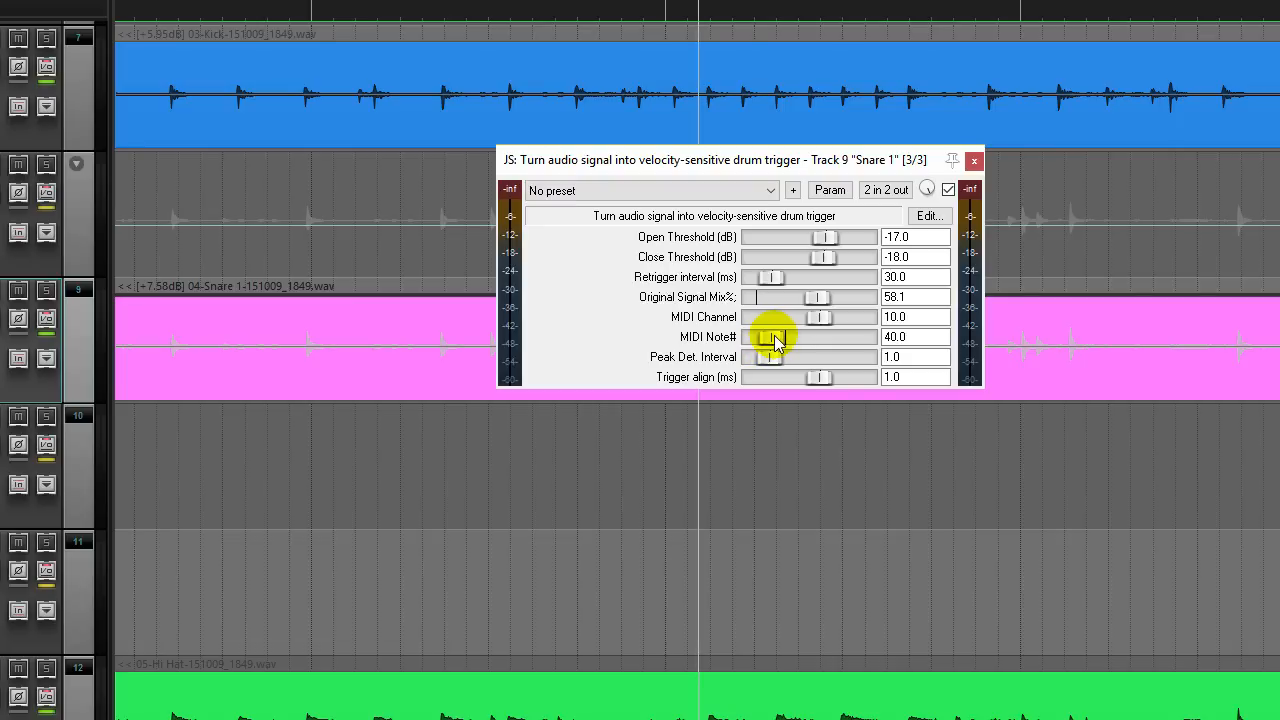
drag(714, 162, 724, 177)
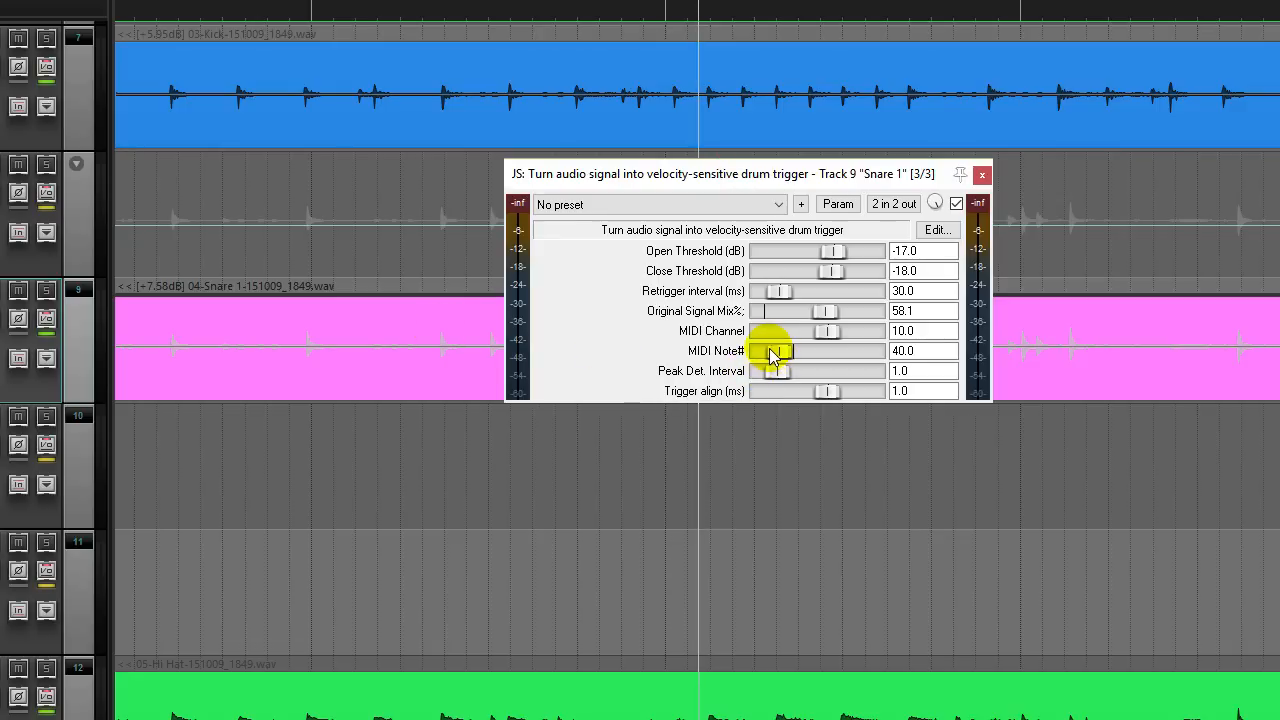
Insert a new MIDI item on the Addictive Drums 2 track at the project start
click(34, 546)
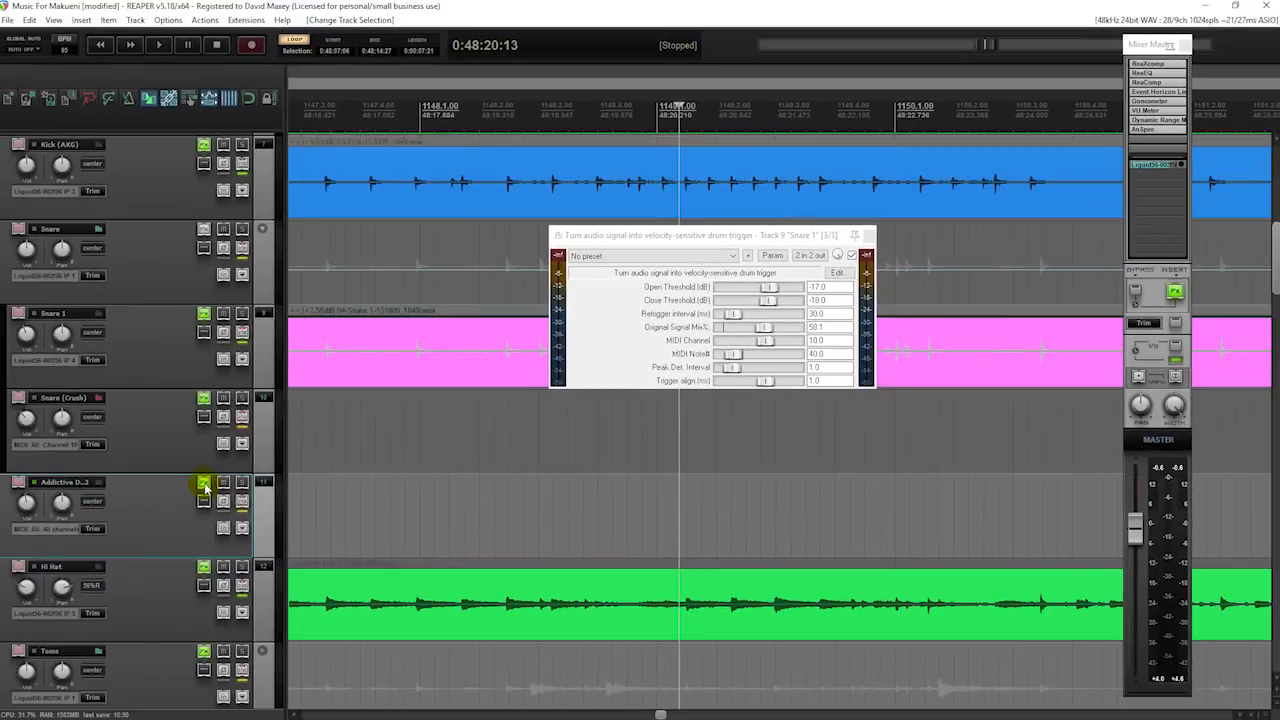
click(306, 513)
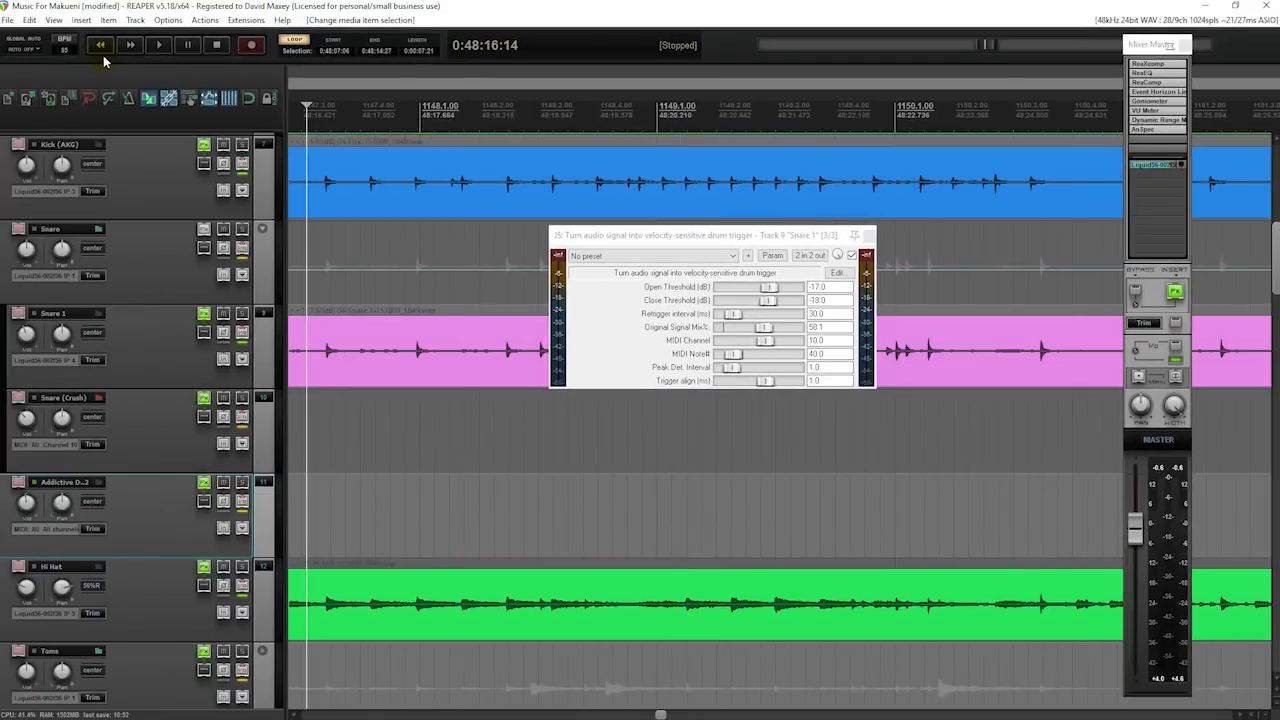
key(Home)
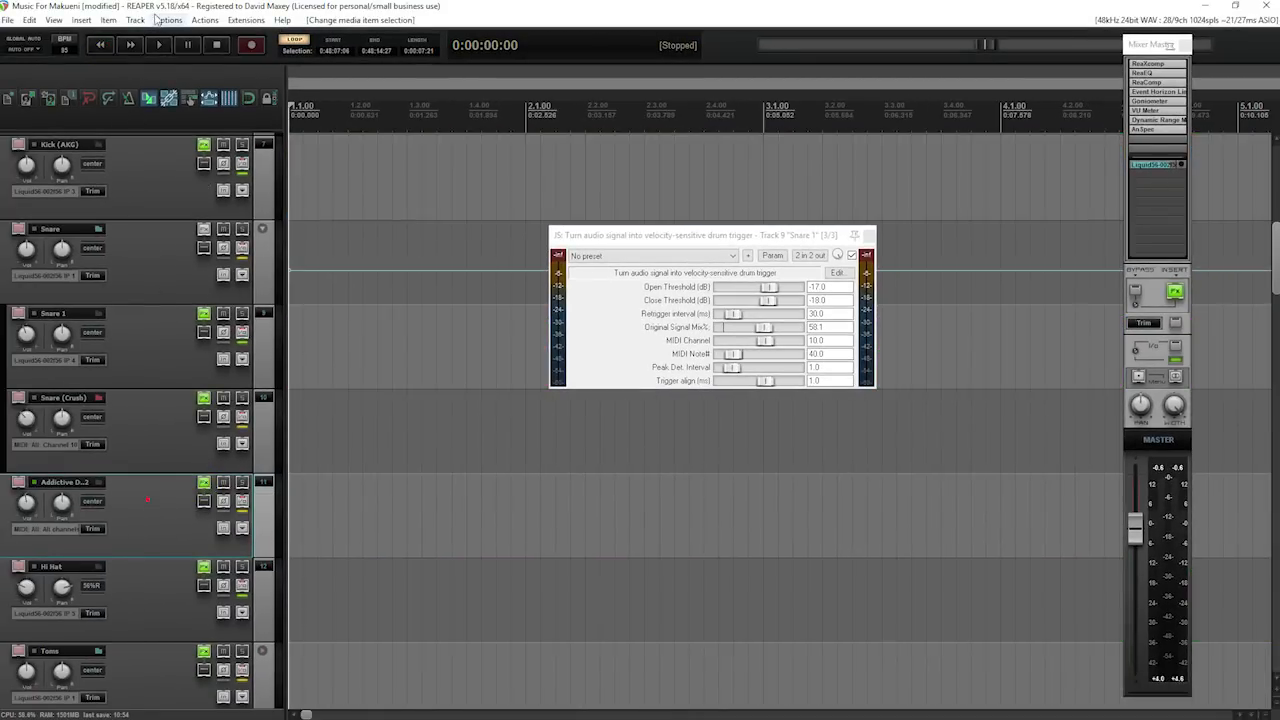
click(80, 20)
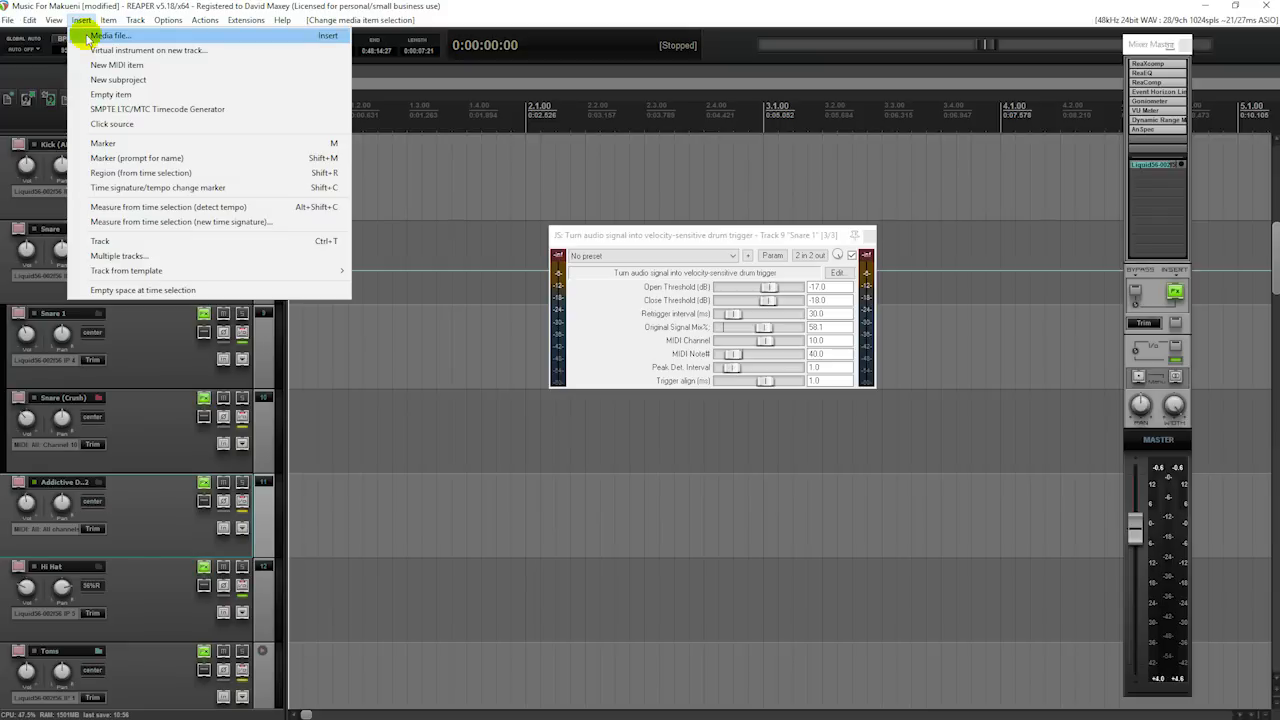
click(95, 65)
click(366, 506)
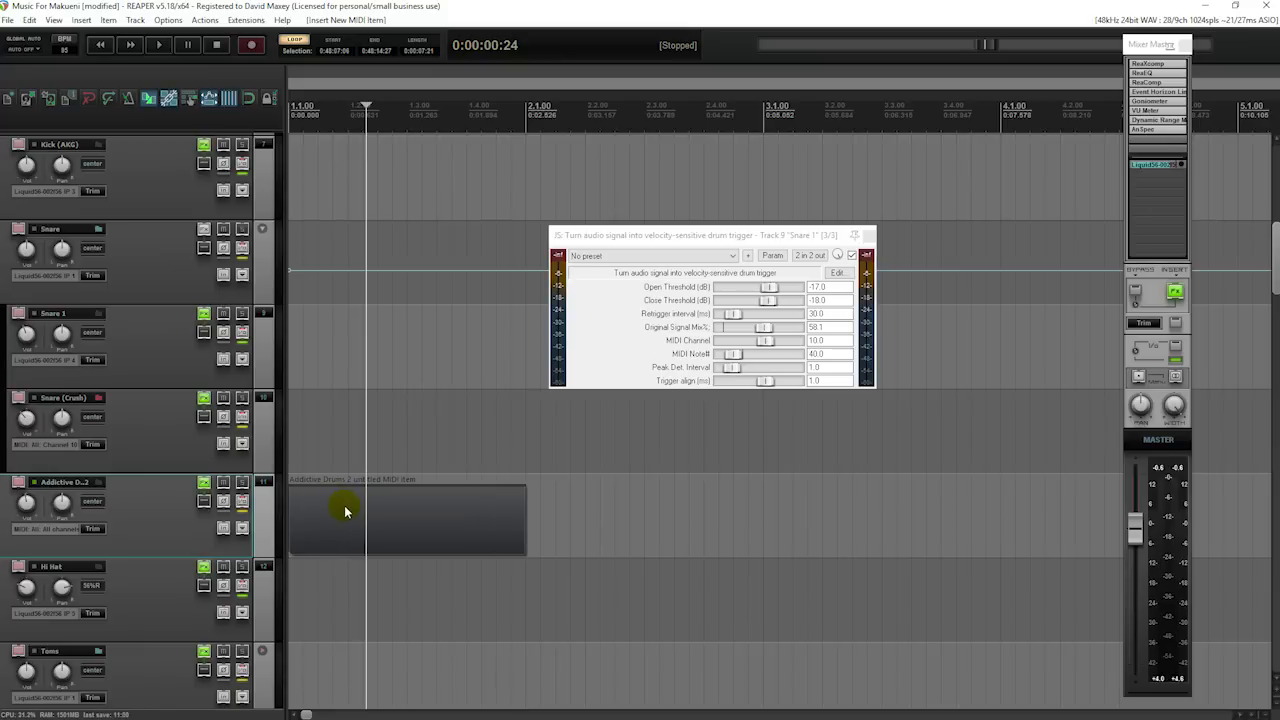
click(437, 520)
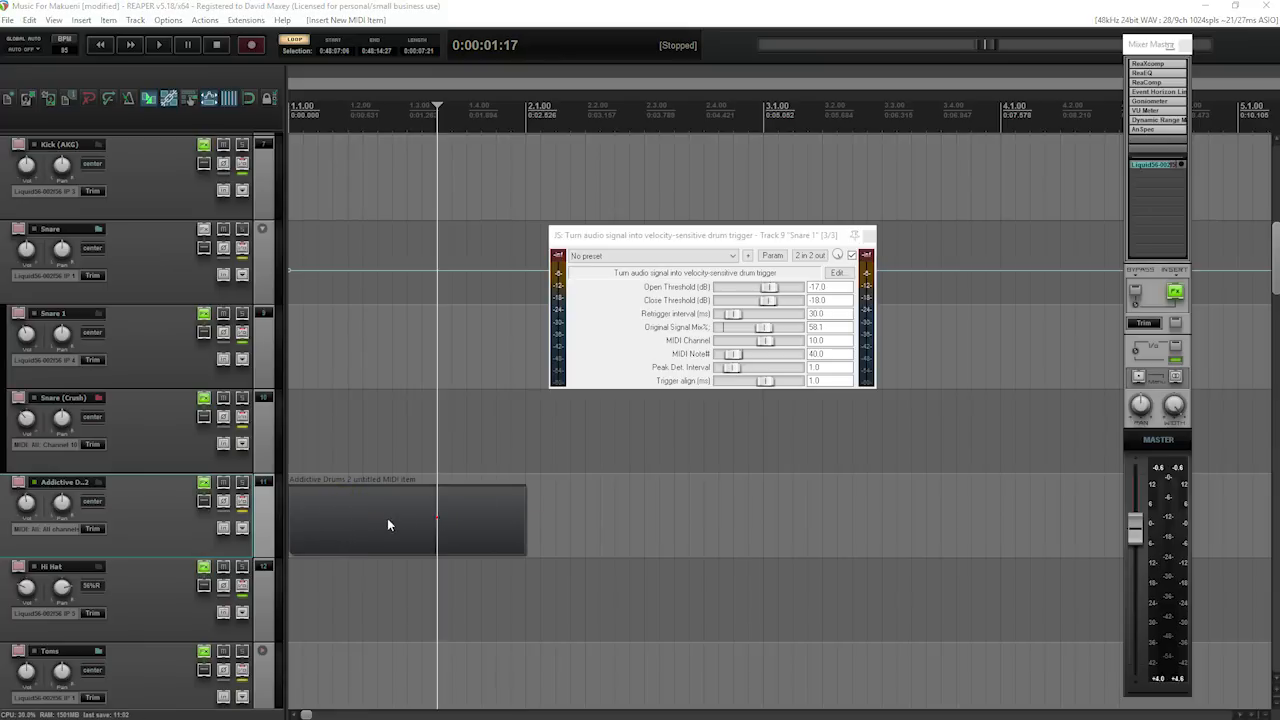
Open the new item in the MIDI editor, audition the piano keys around E2, and uncover the trigger plug-in
drag(1279, 20, 223, 15)
click(43, 281)
click(45, 294)
click(49, 306)
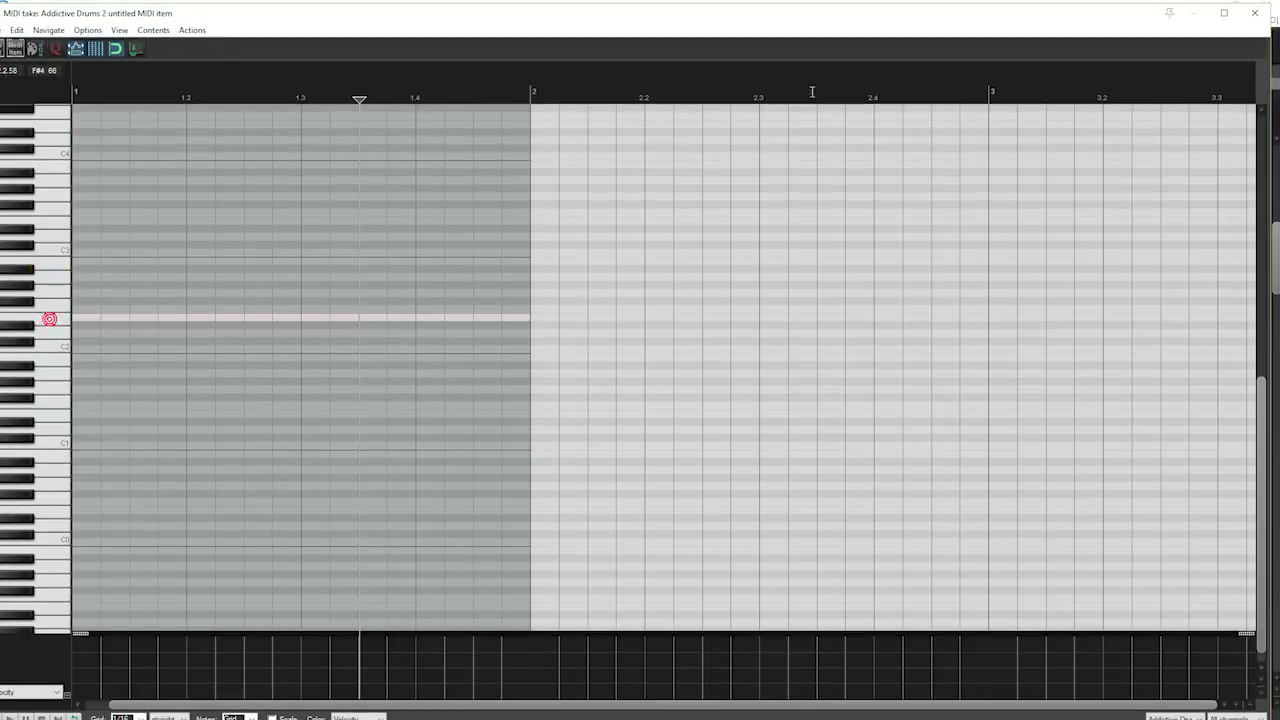
drag(871, 20, 1219, 292)
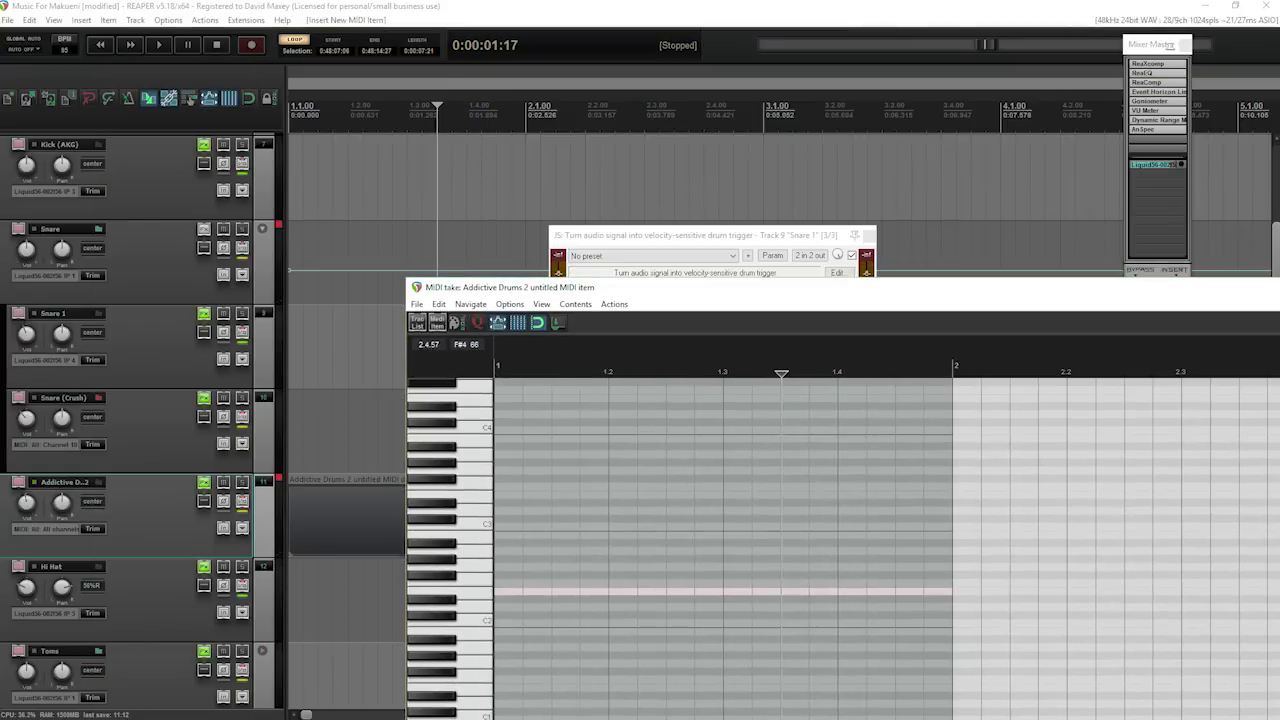
Check the trigger's MIDI Note# setting alongside the piano roll, then close the MIDI editor
drag(792, 235, 845, 88)
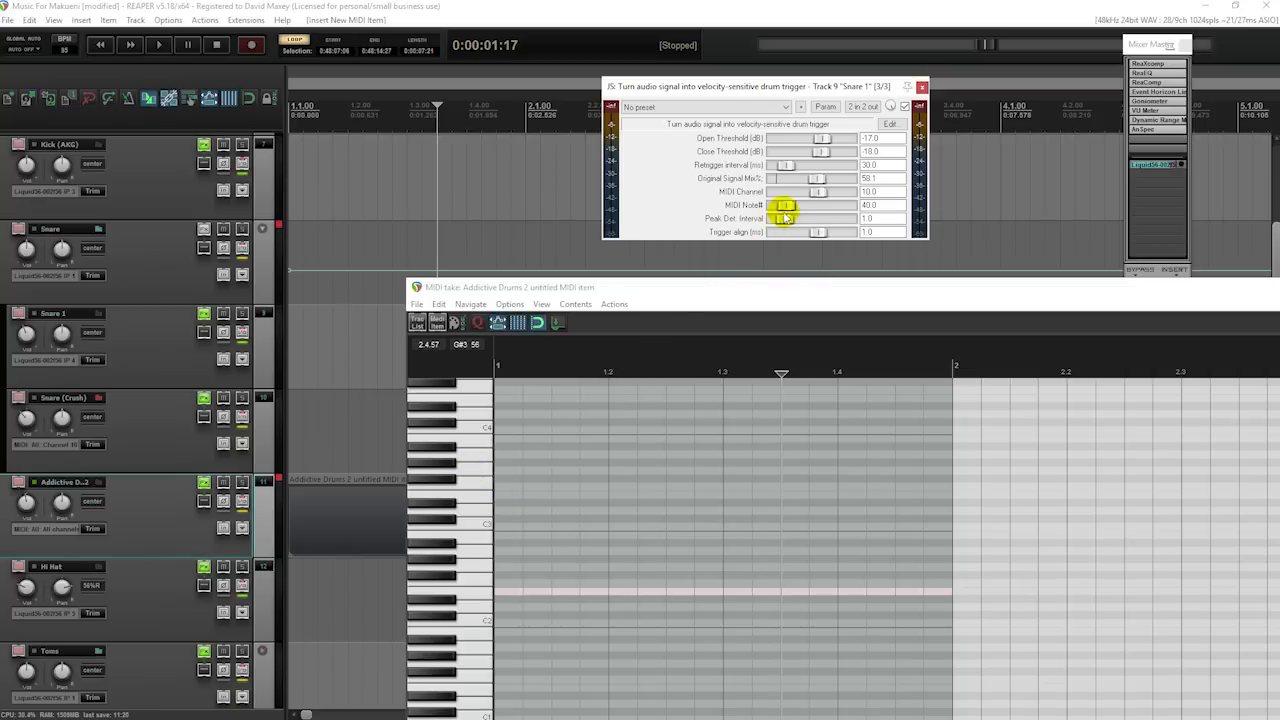
click(789, 206)
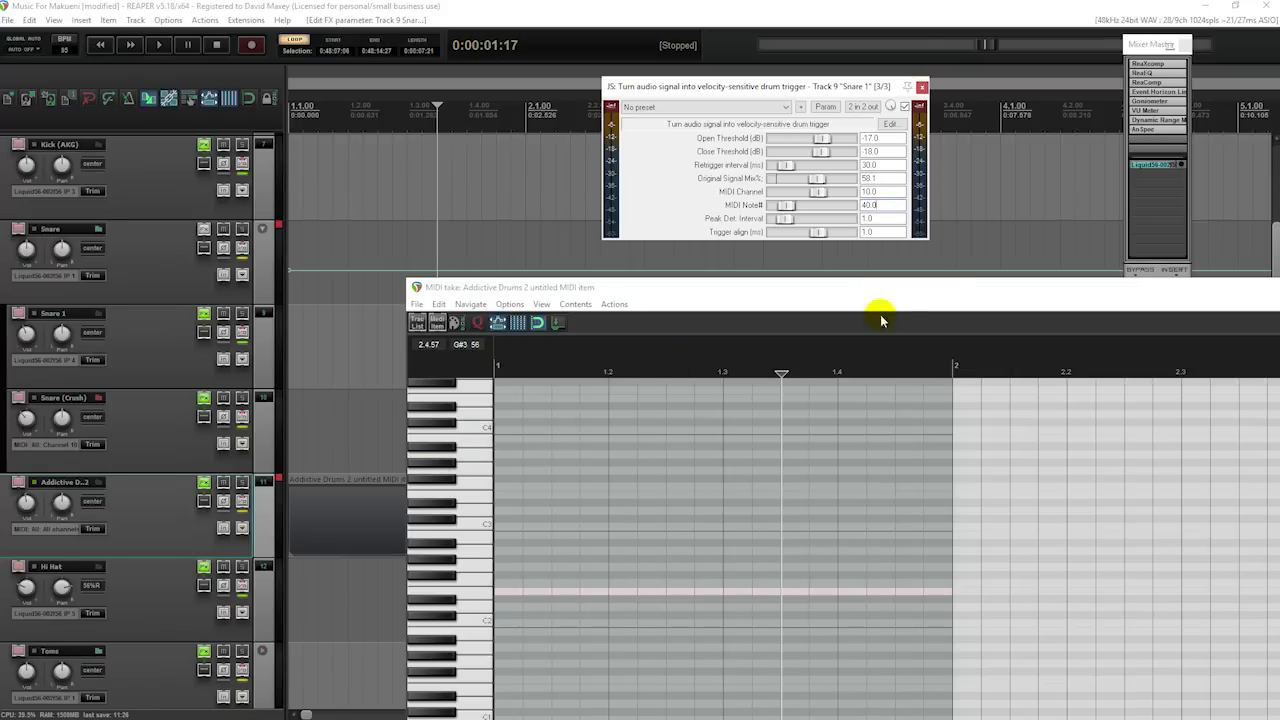
drag(908, 288, 590, 237)
key(Escape)
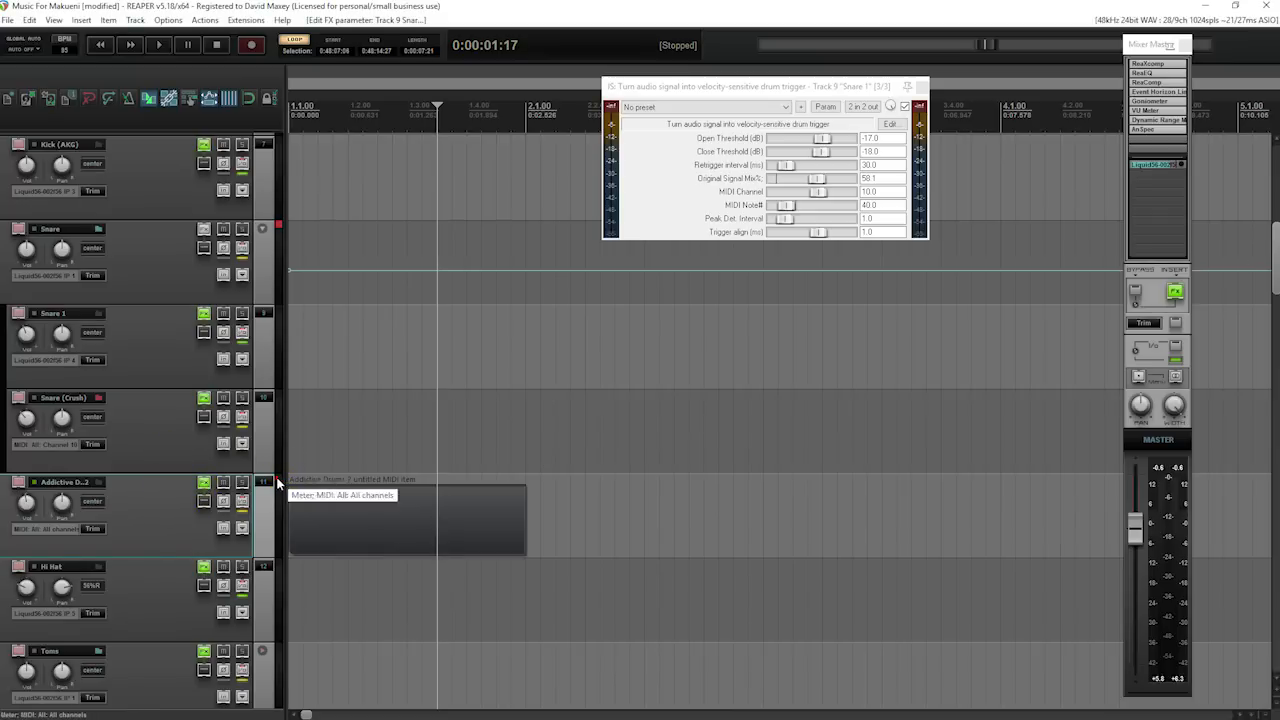
Open Addictive Drums 2 on track 11, examine its selected snare and channel mixer, and close the plug-in
right_click(204, 482)
click(225, 546)
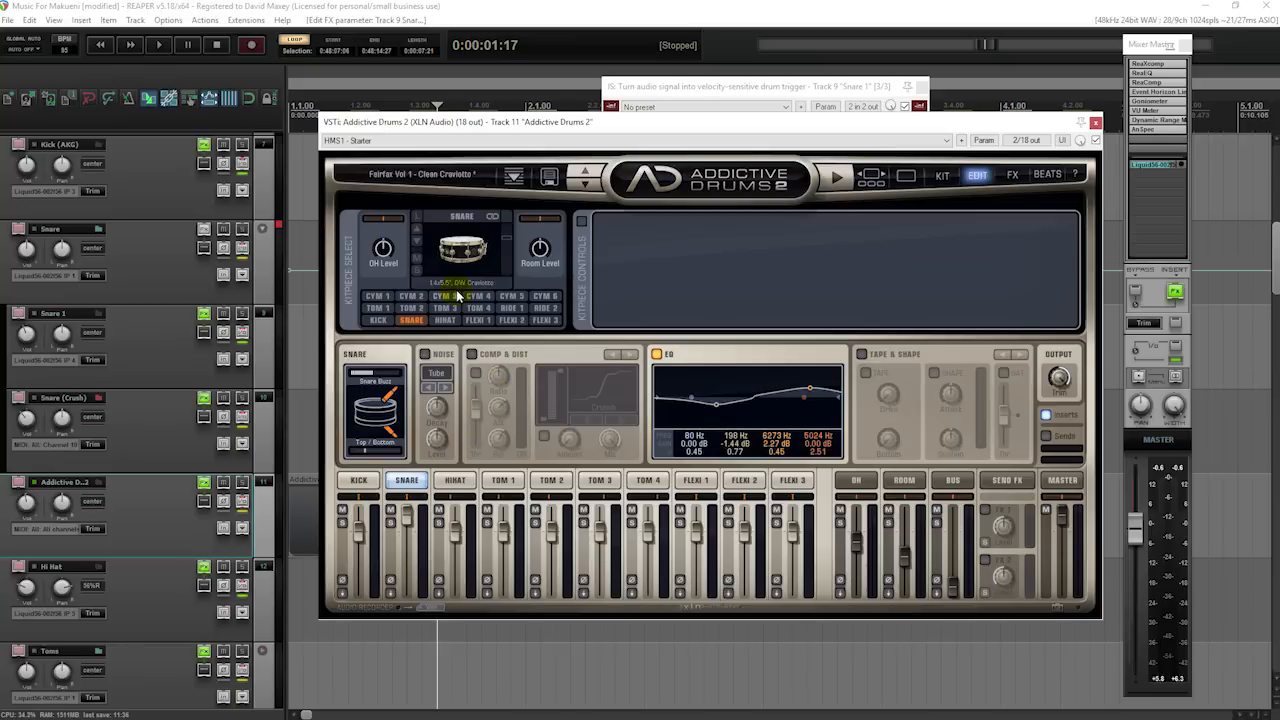
click(1095, 122)
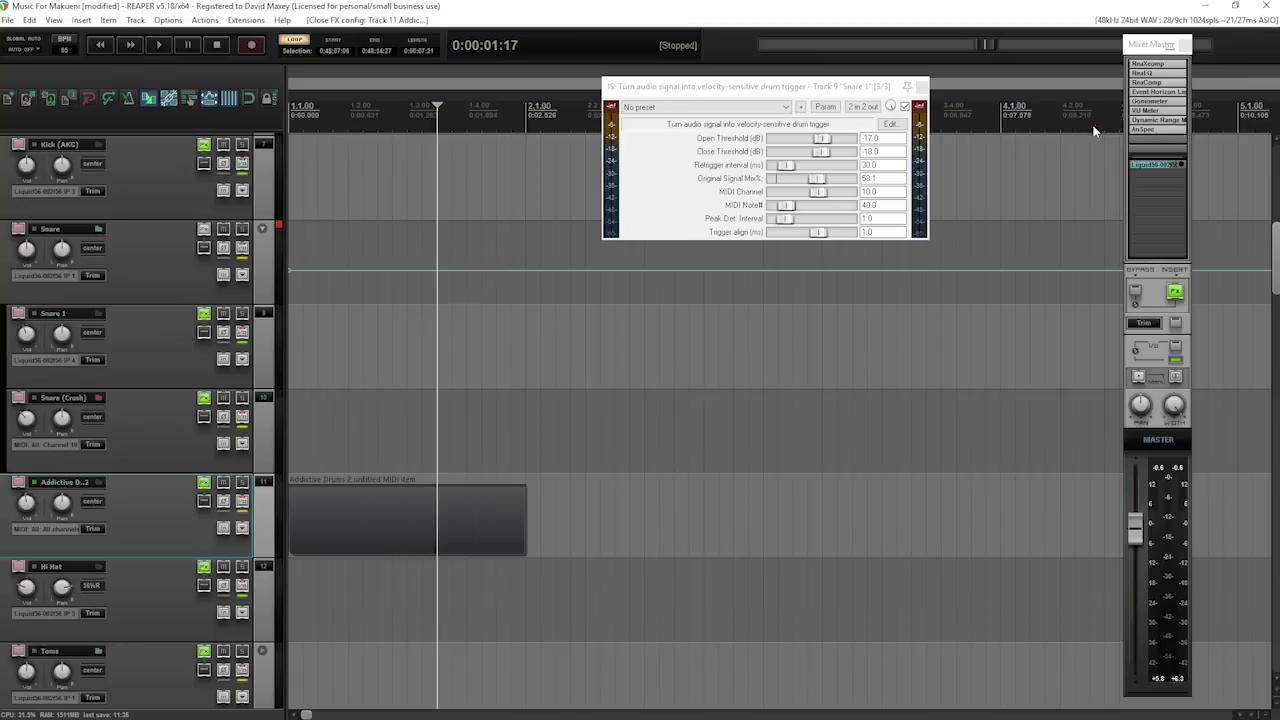
drag(688, 86, 700, 181)
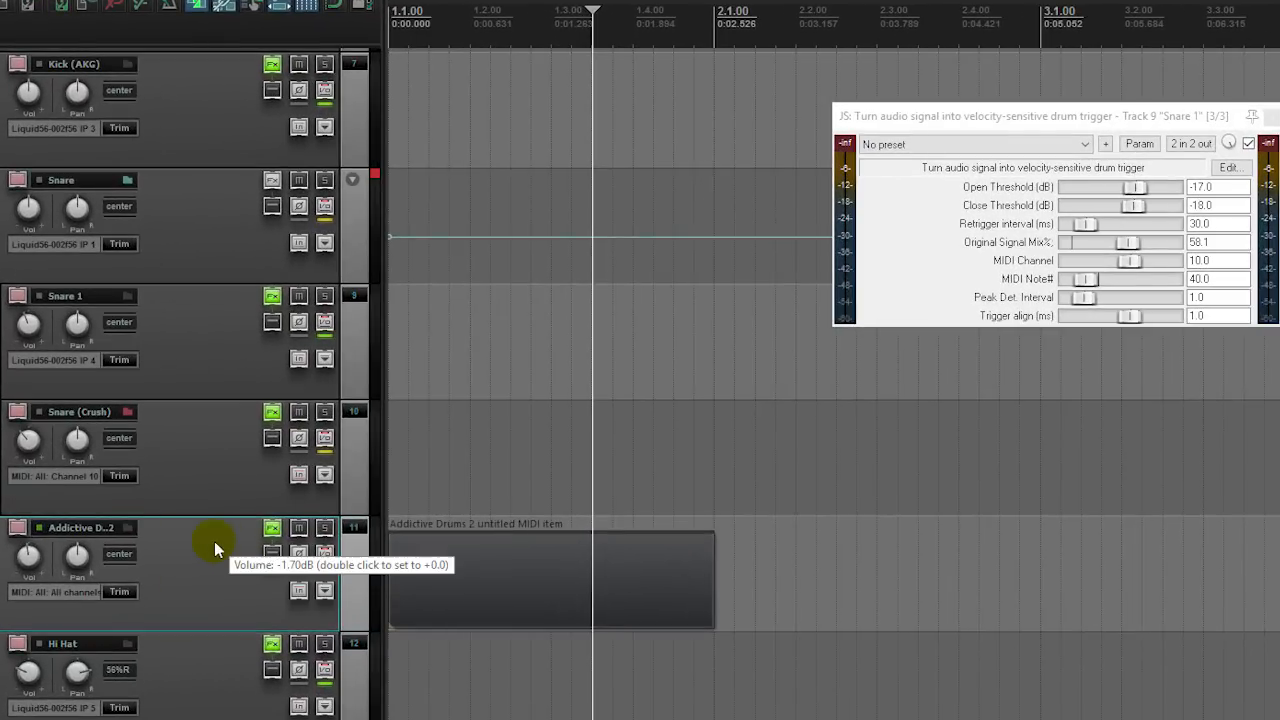
right_click(272, 538)
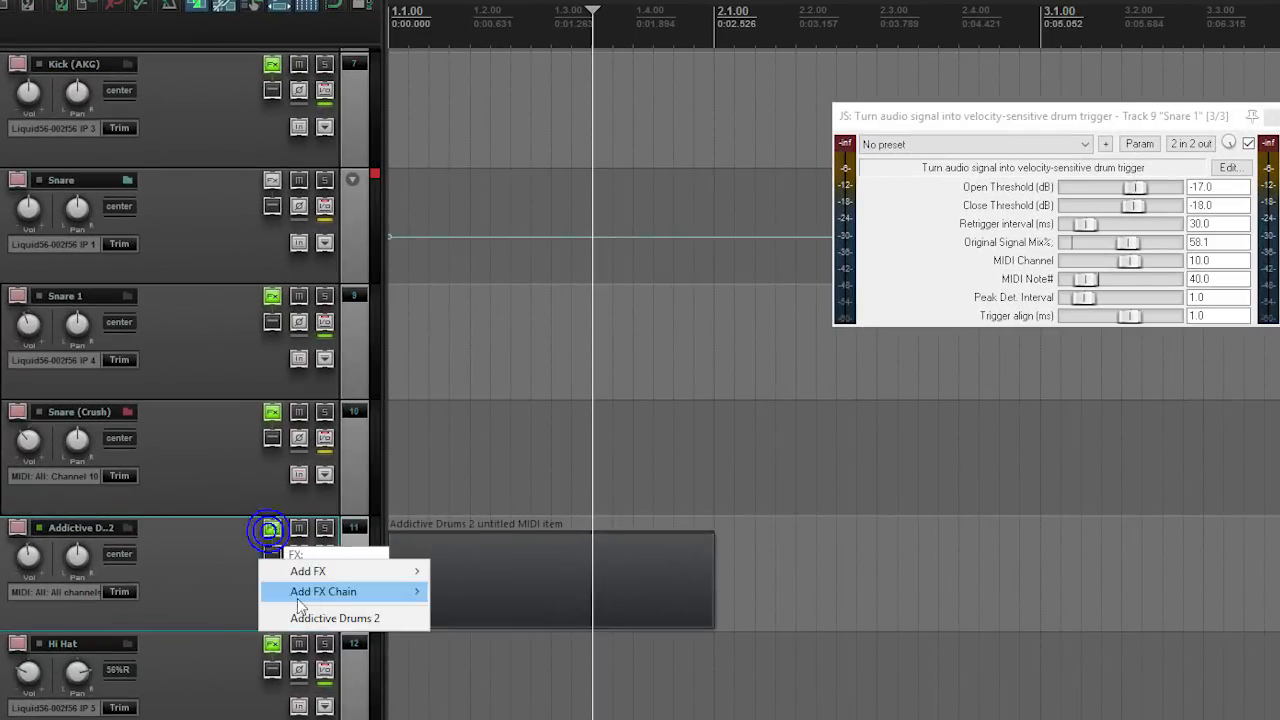
click(300, 614)
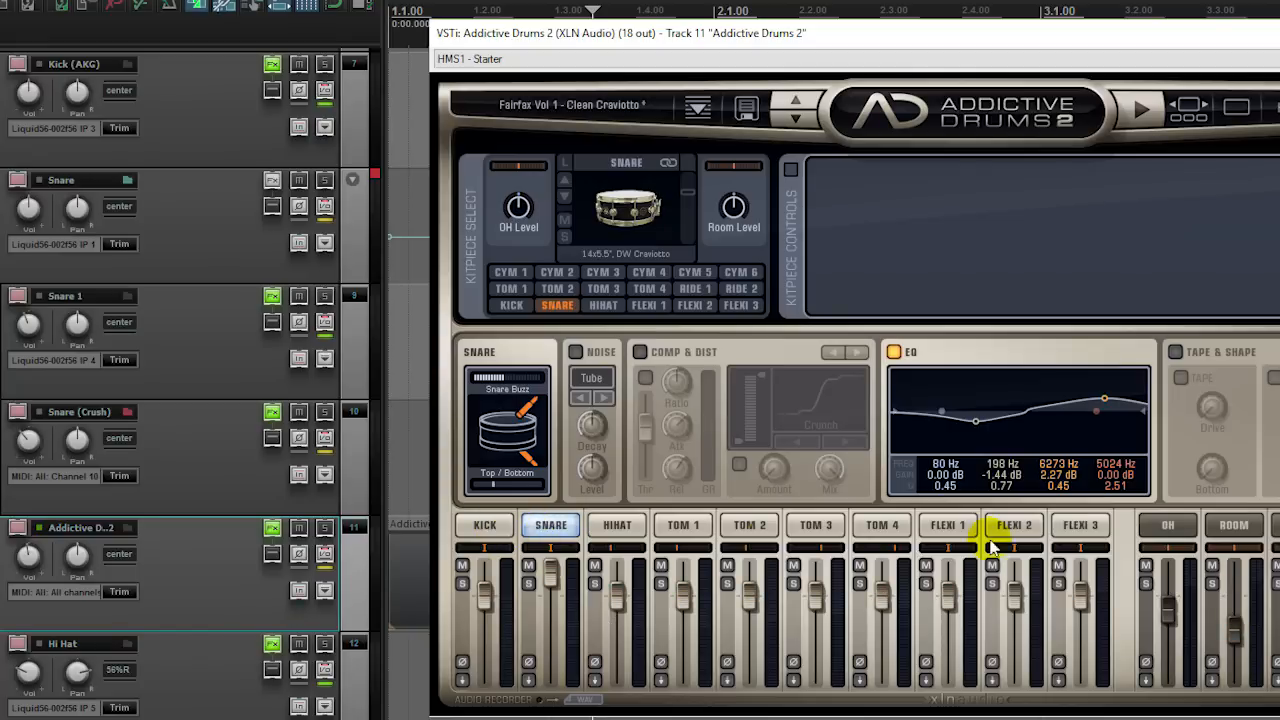
key(Escape)
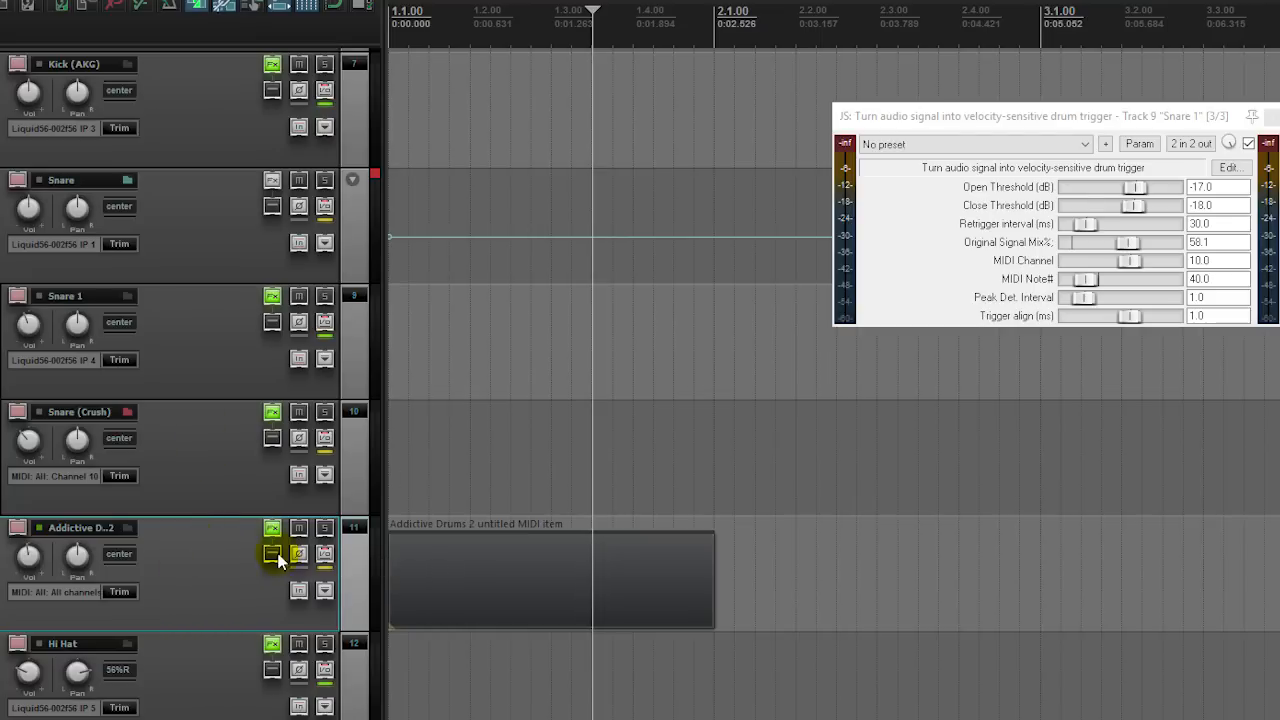
Examine track 11's receive from Snare 1 and send to the Snare folder, then clear the Snare folder's meter indicator
click(325, 556)
drag(495, 528, 734, 429)
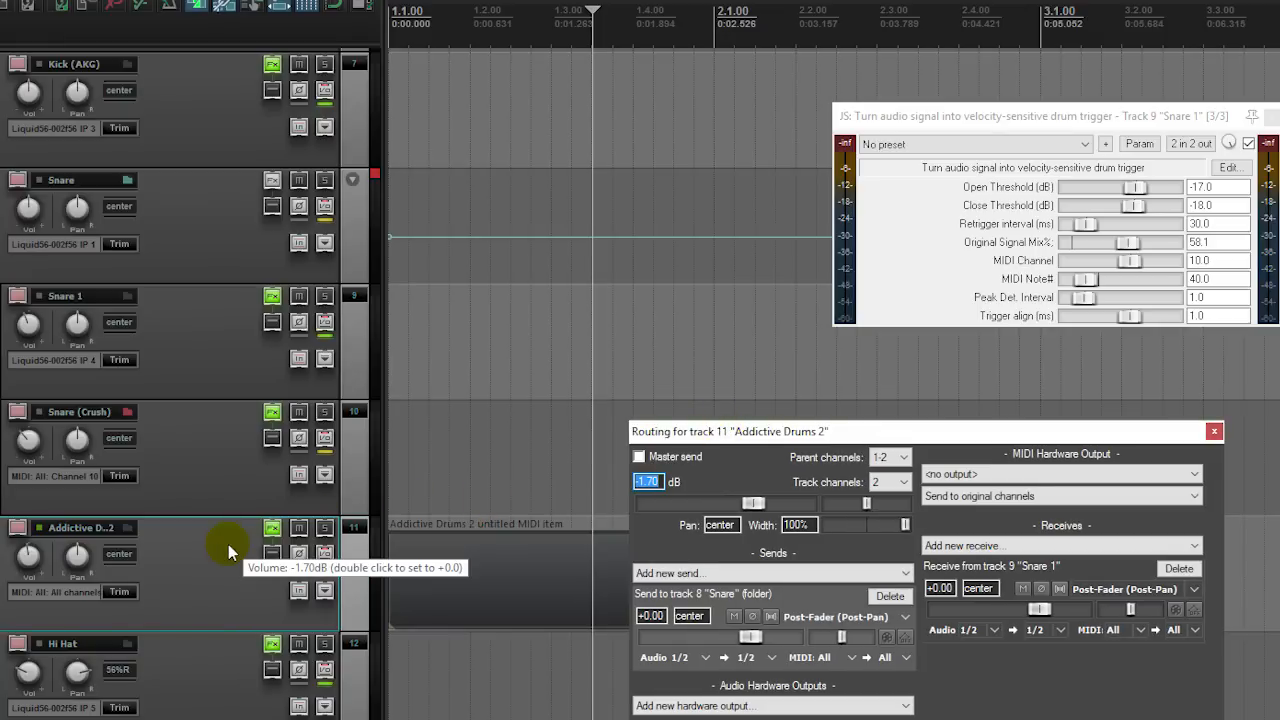
click(230, 327)
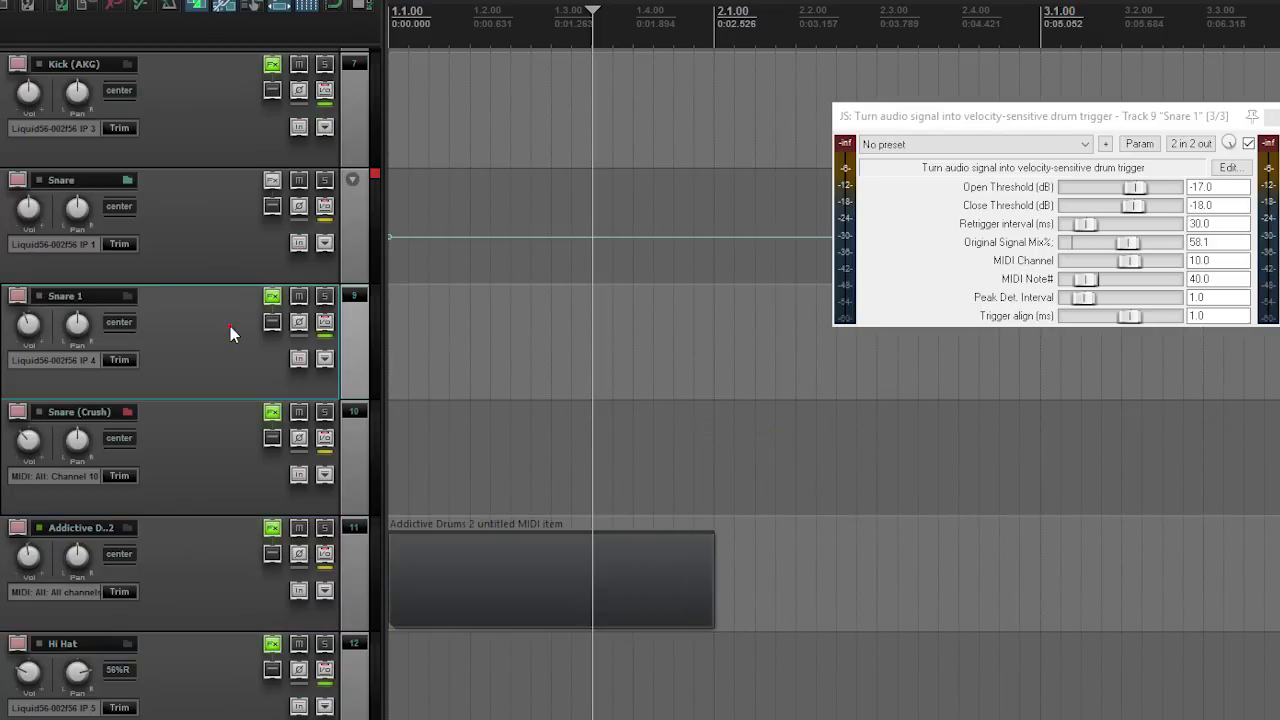
click(325, 554)
drag(484, 534, 693, 428)
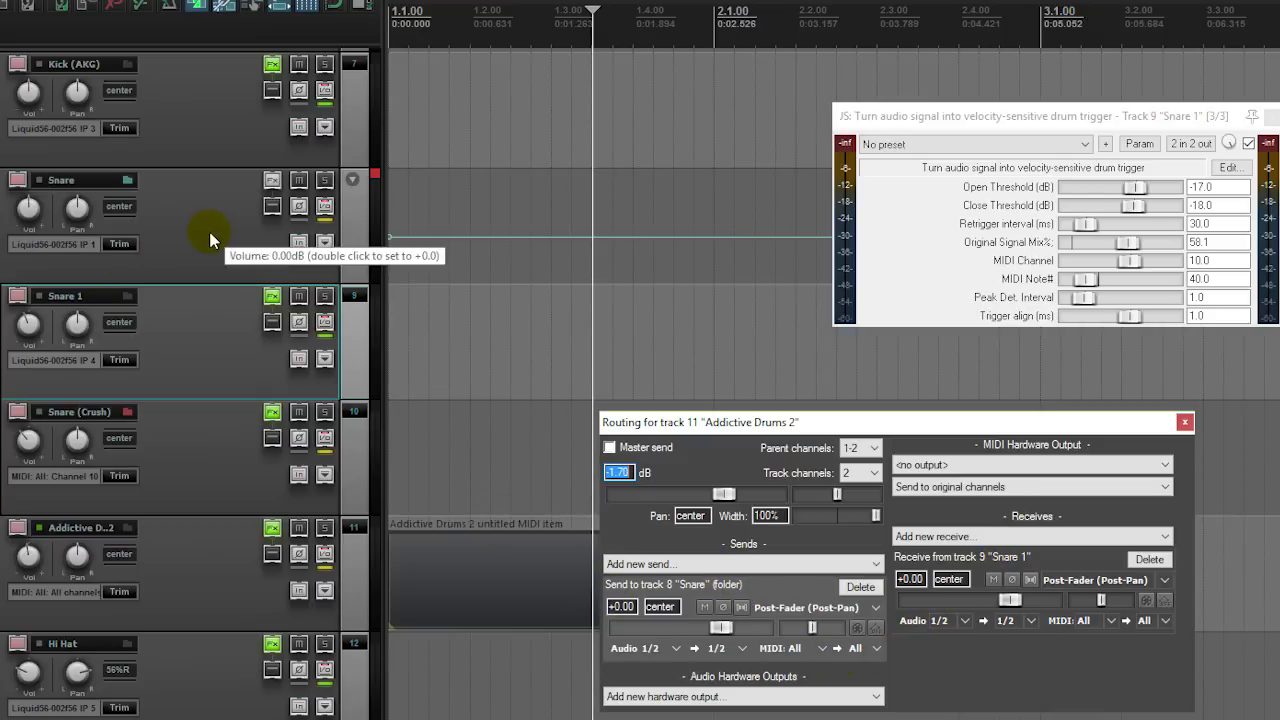
click(382, 173)
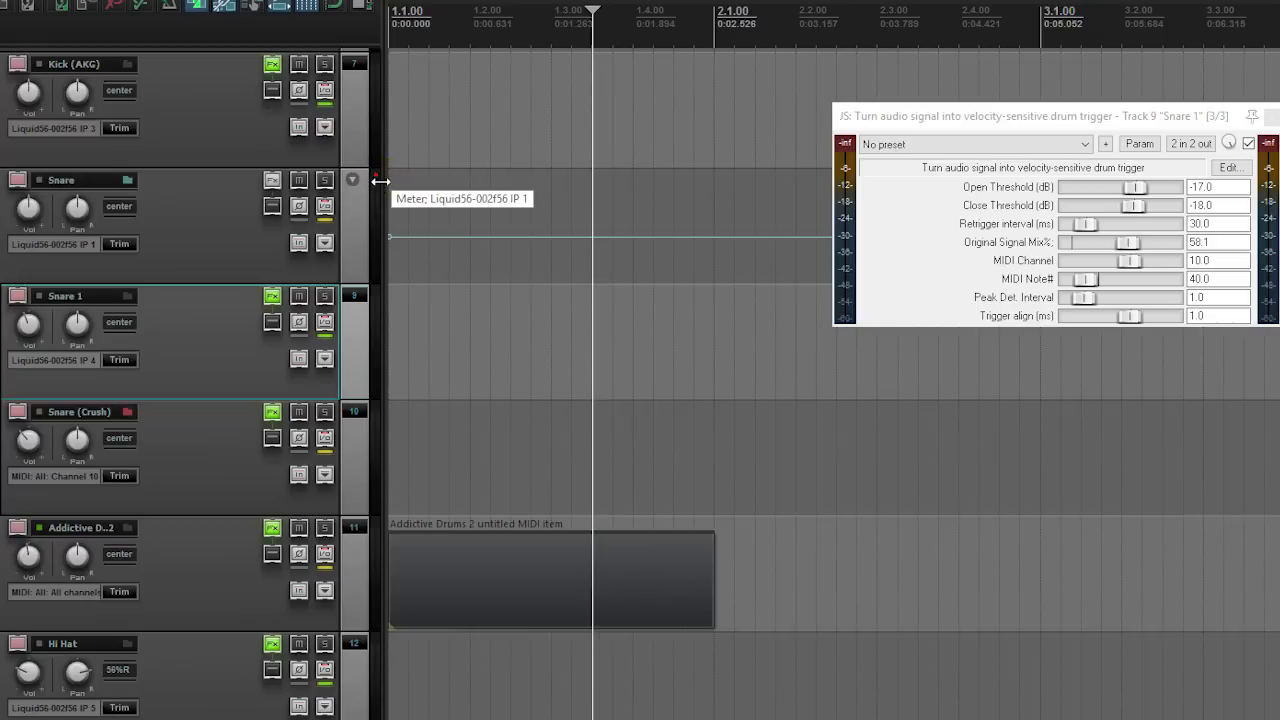
click(219, 234)
click(186, 557)
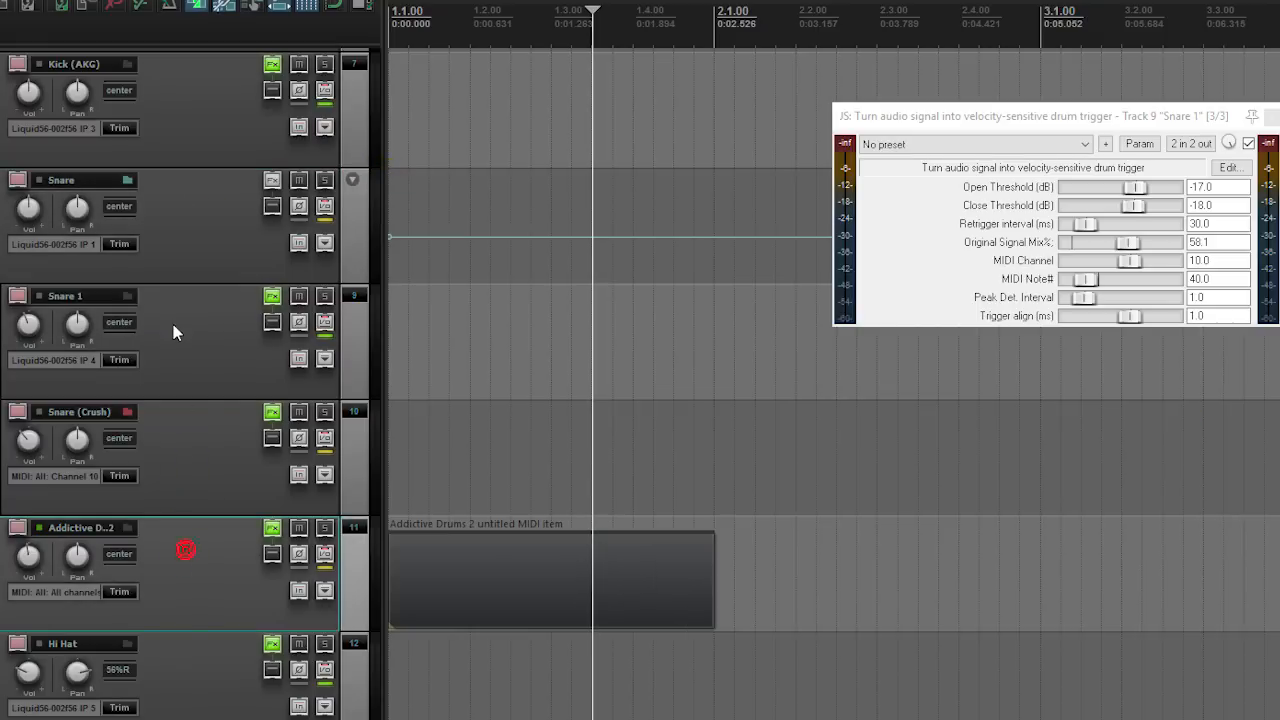
click(197, 329)
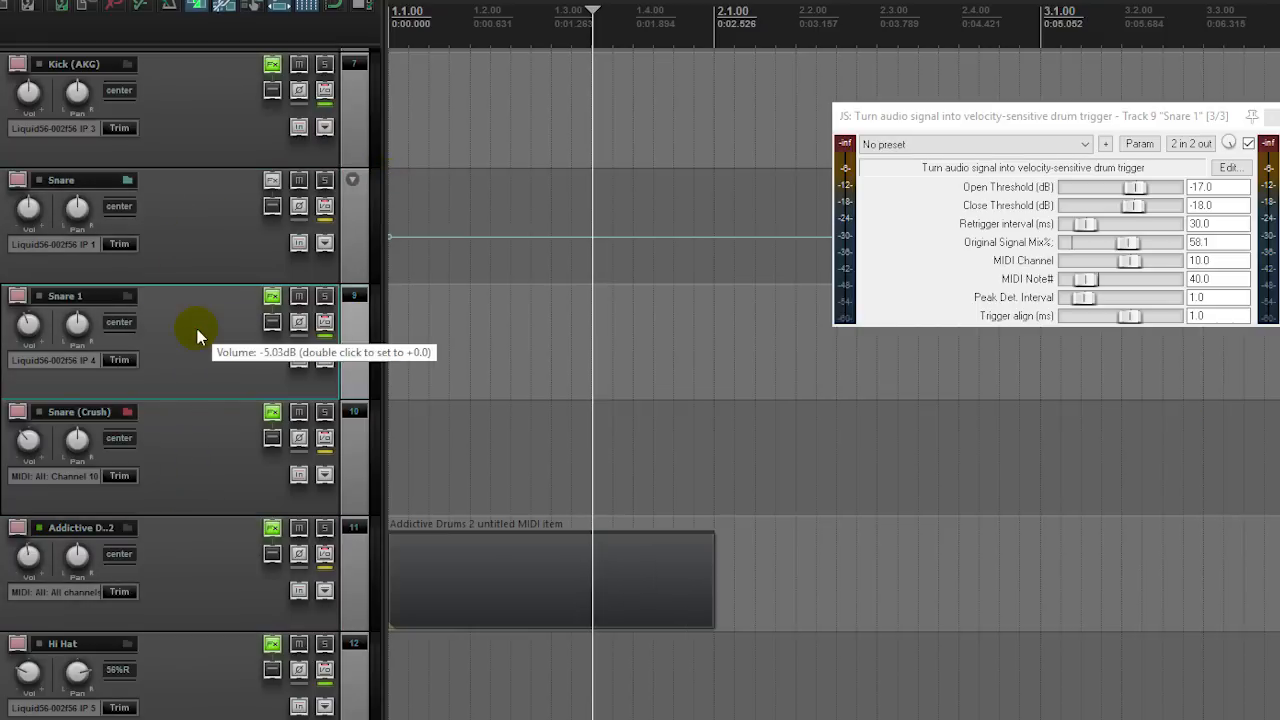
click(208, 562)
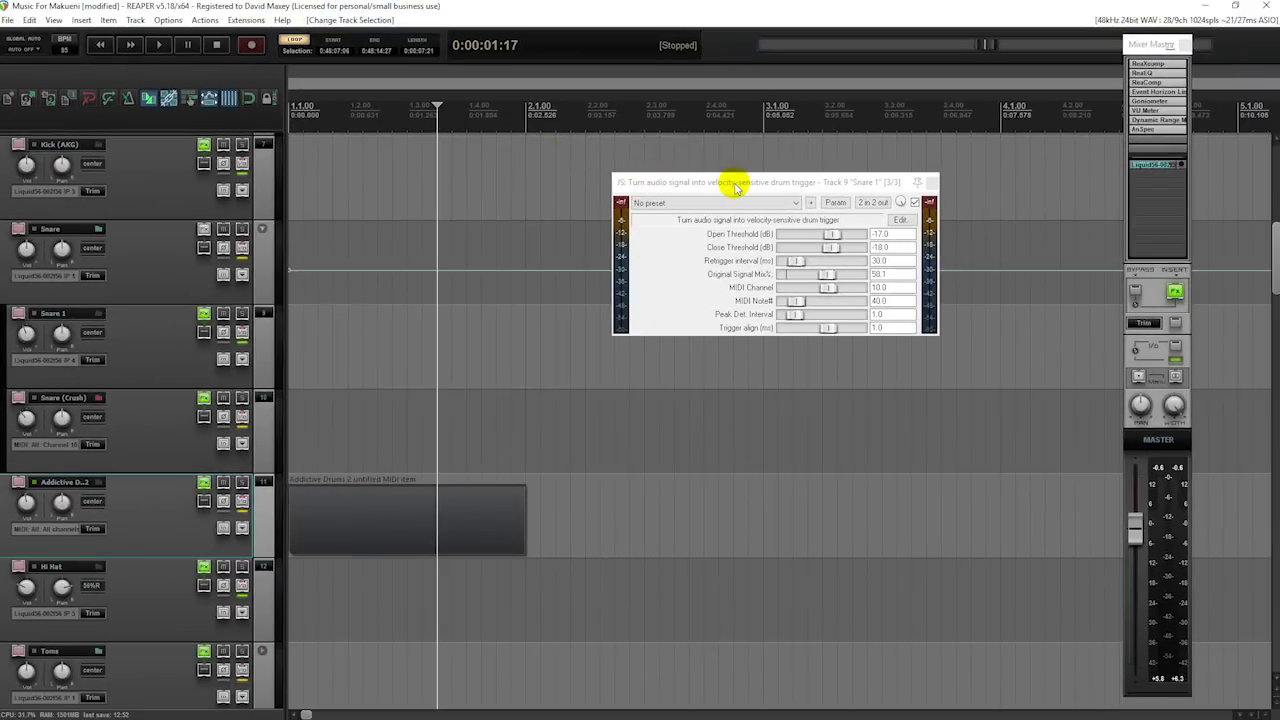
Return to the recorded drum section around measure 1144 with the Snare 1 trigger plug-in open over it
drag(992, 118, 972, 207)
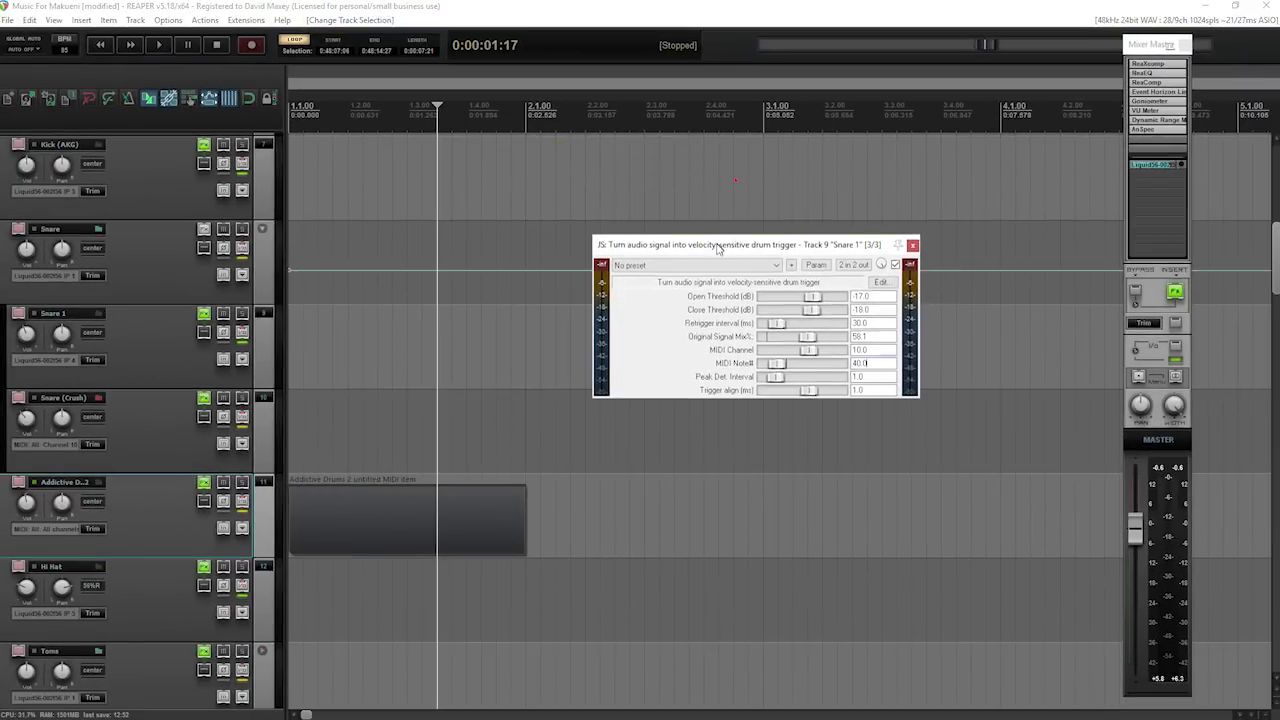
click(912, 245)
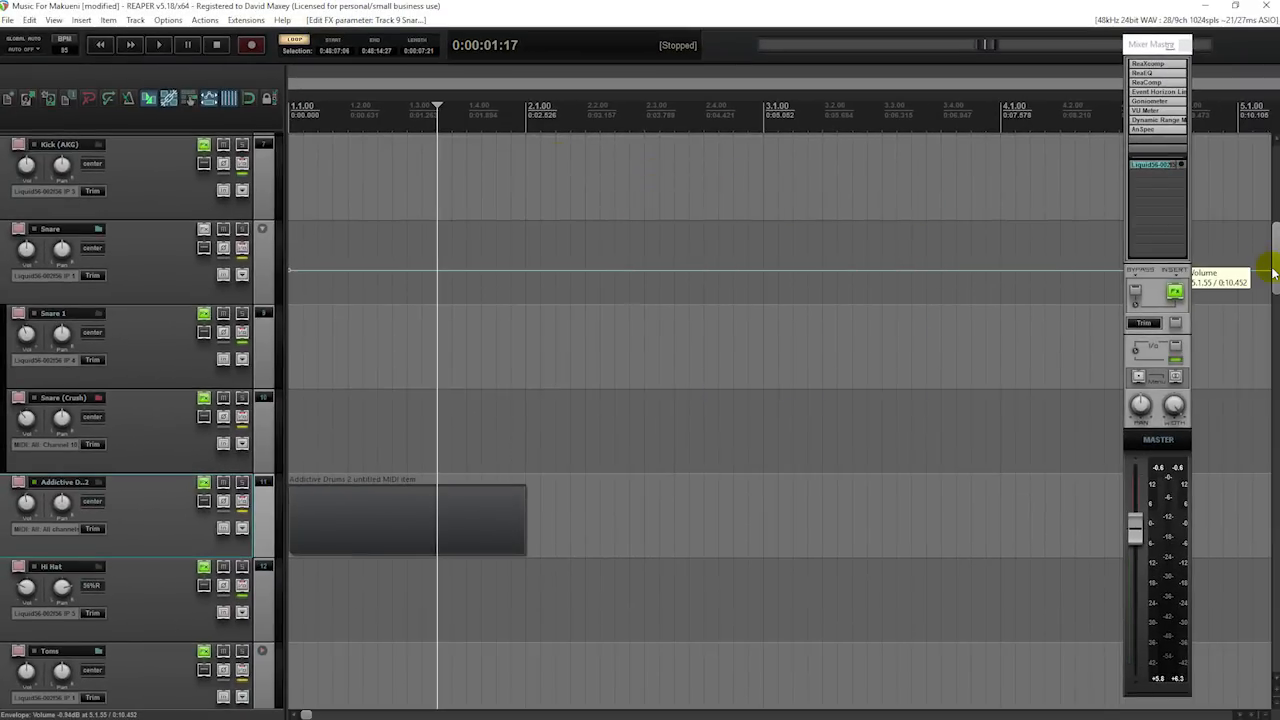
scroll(1272, 274, up, 3)
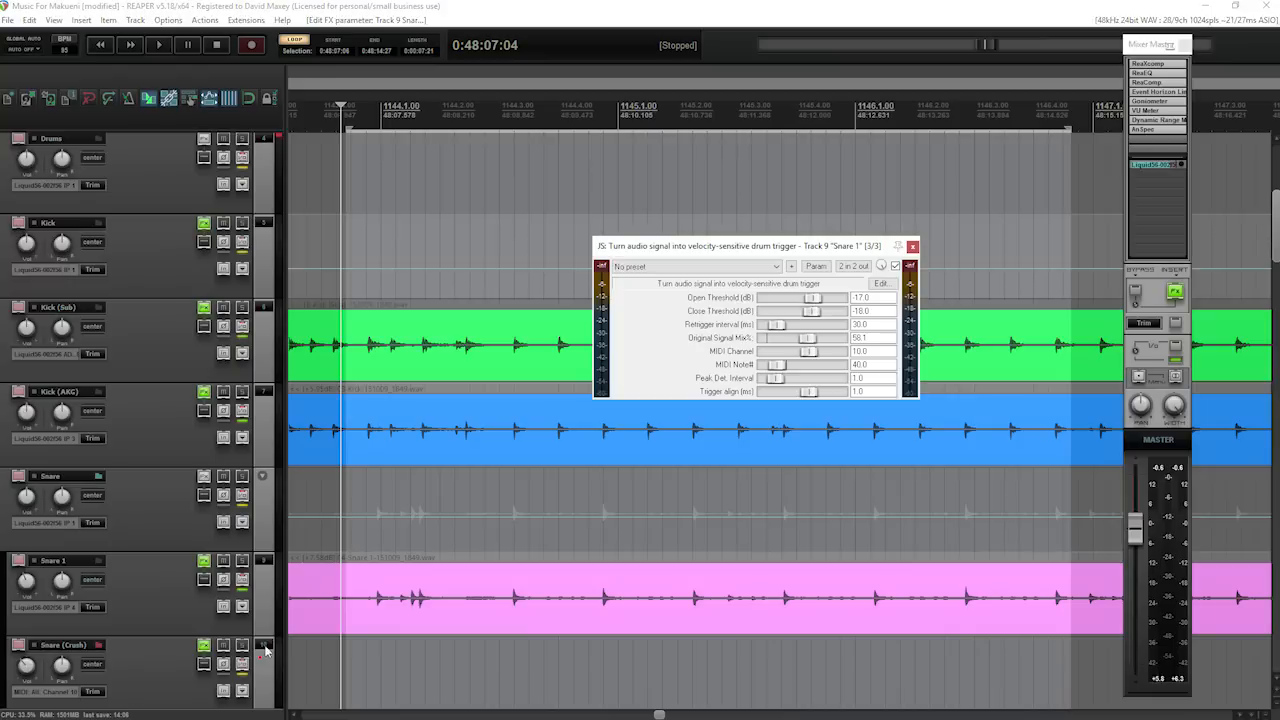
drag(743, 250, 722, 305)
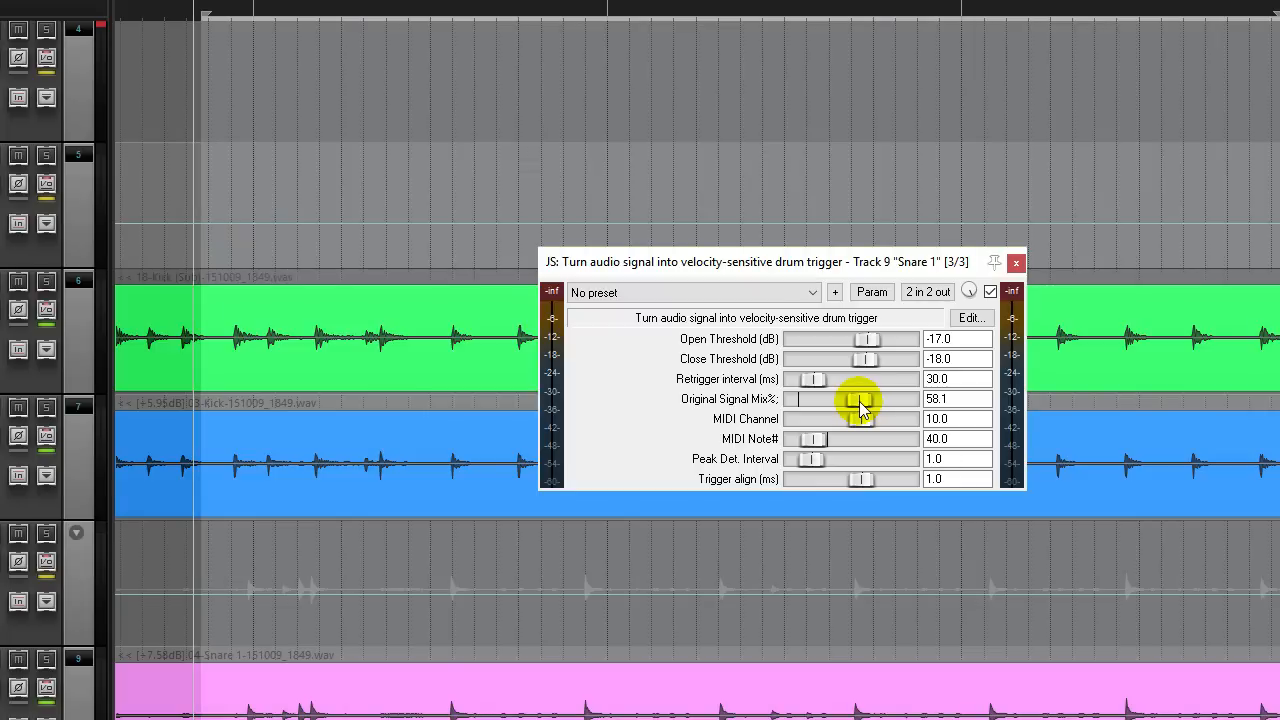
Play the looped drum section and compare the trigger's Original Signal Mix at 0 and 100, ending at 57.4
drag(860, 403, 791, 403)
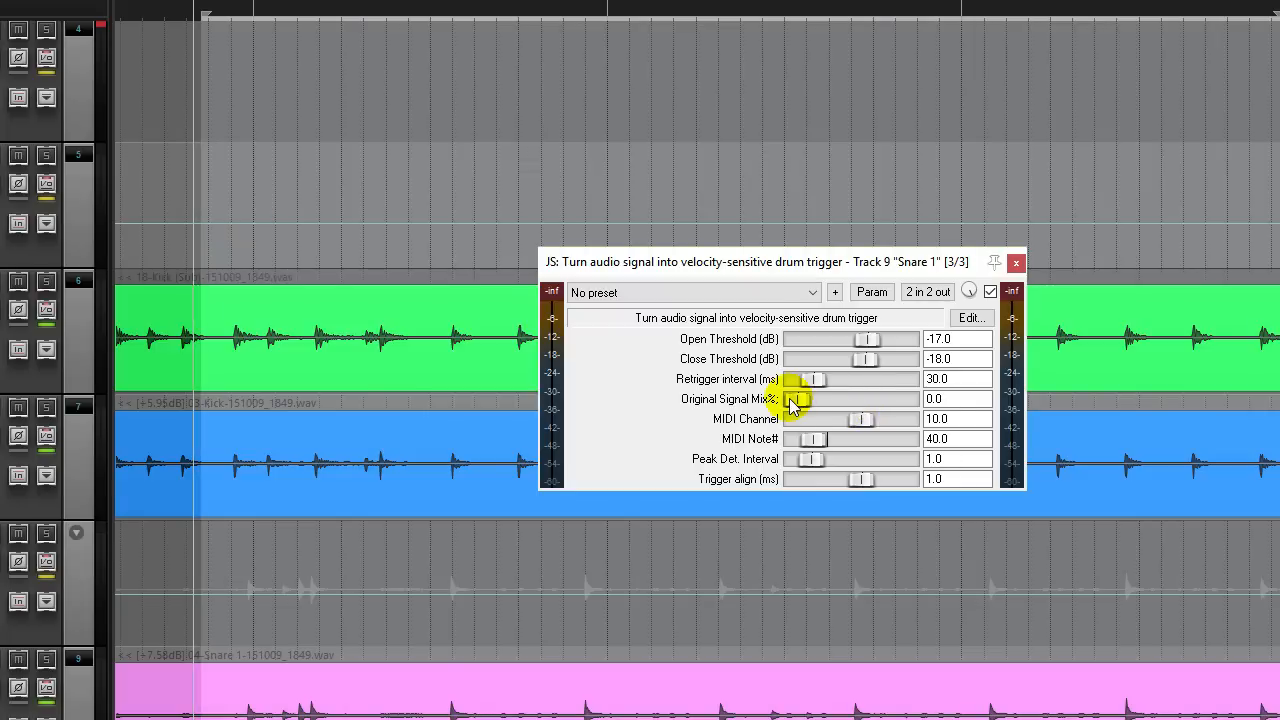
drag(793, 401, 857, 405)
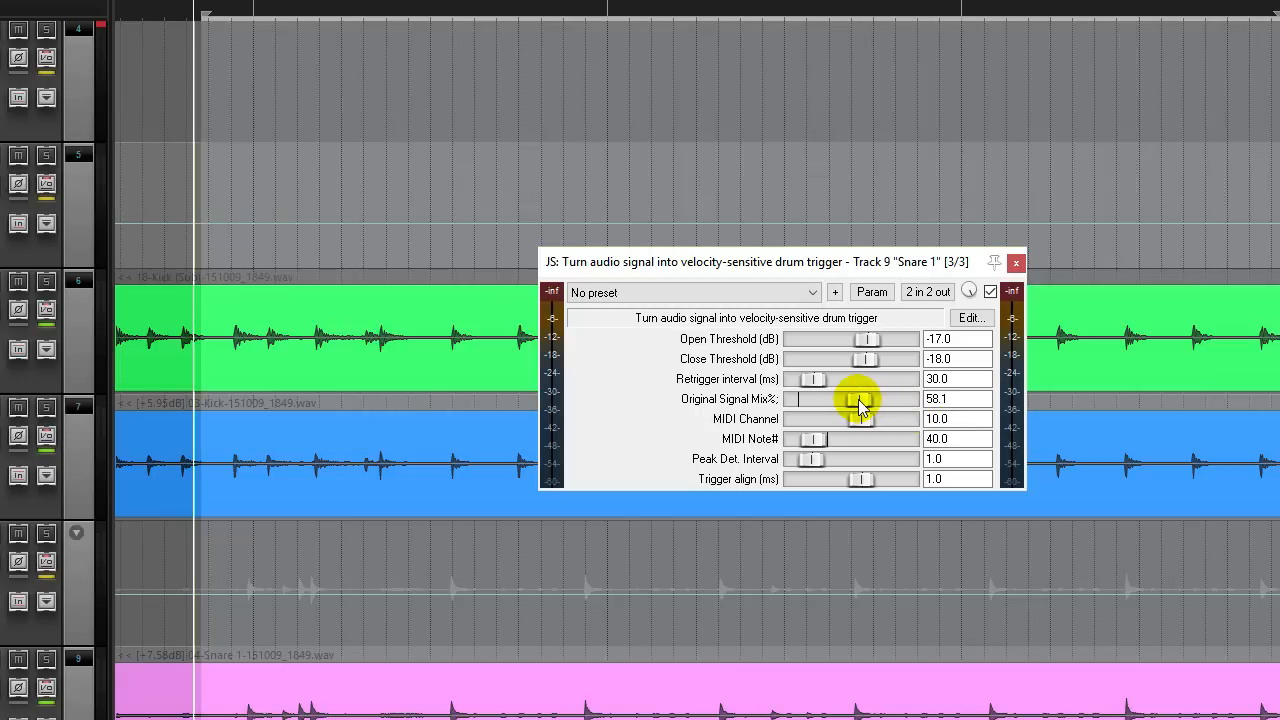
key(space)
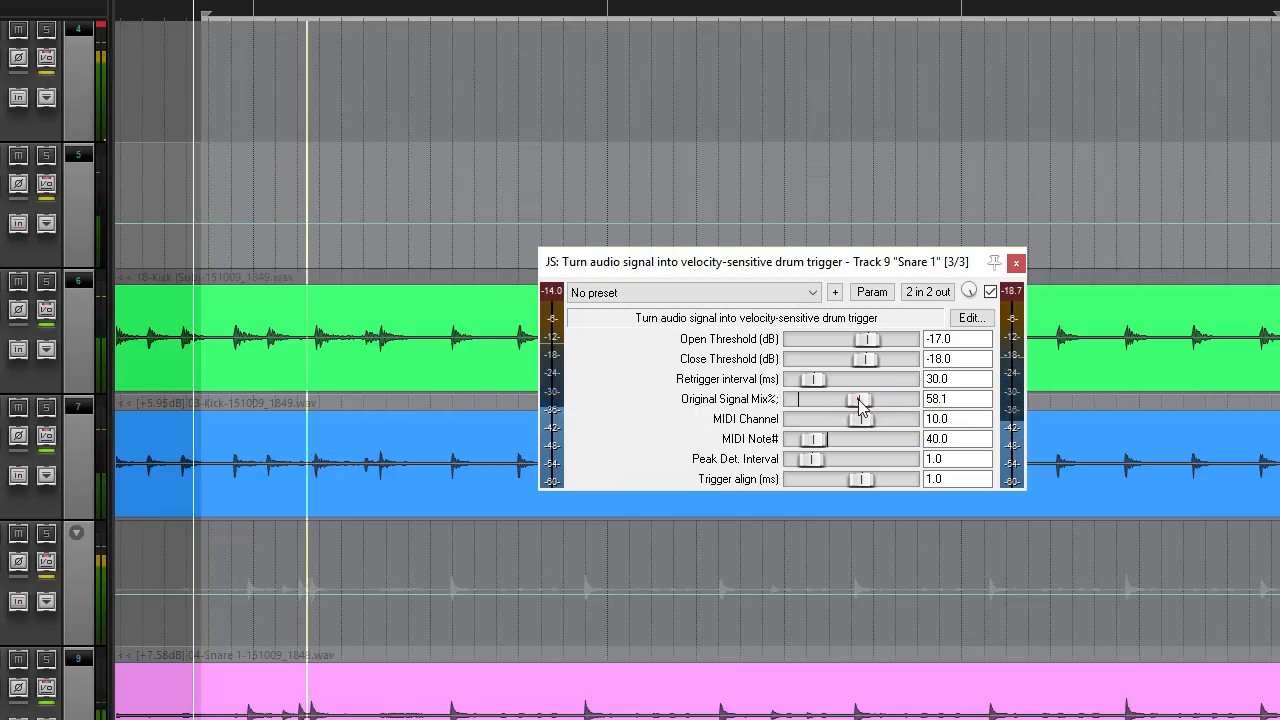
drag(860, 403, 800, 415)
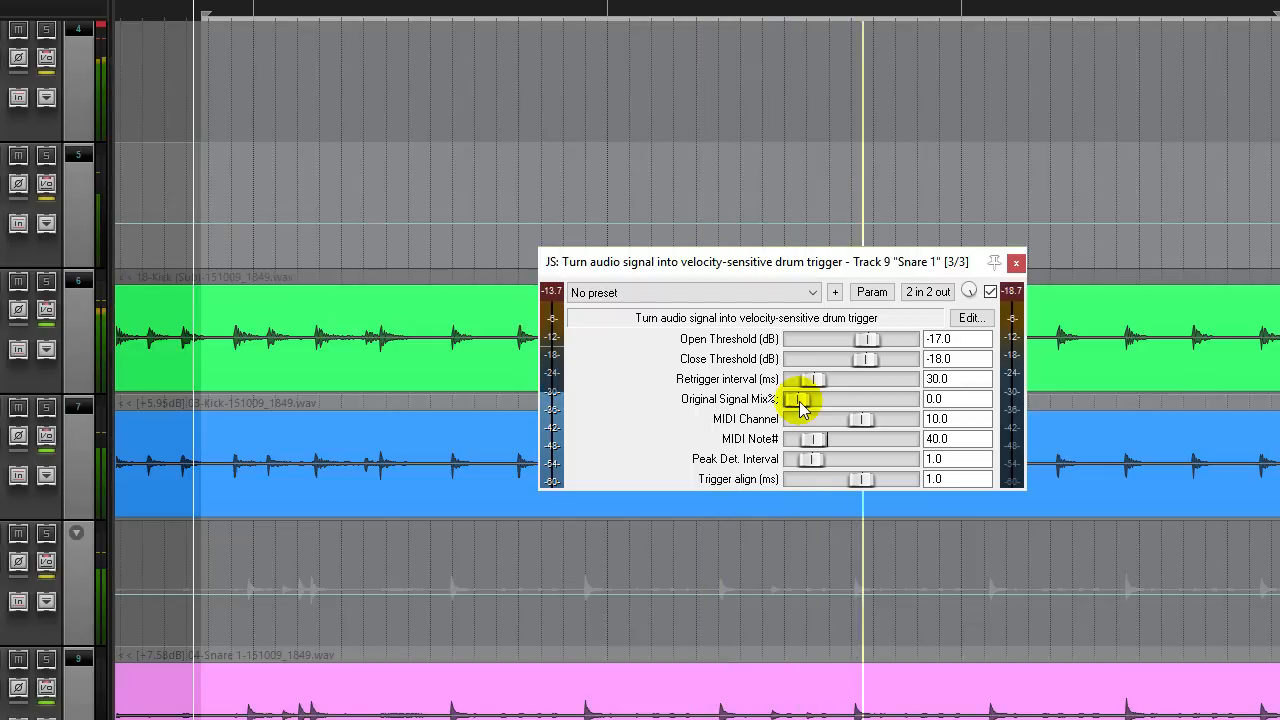
drag(800, 402, 908, 404)
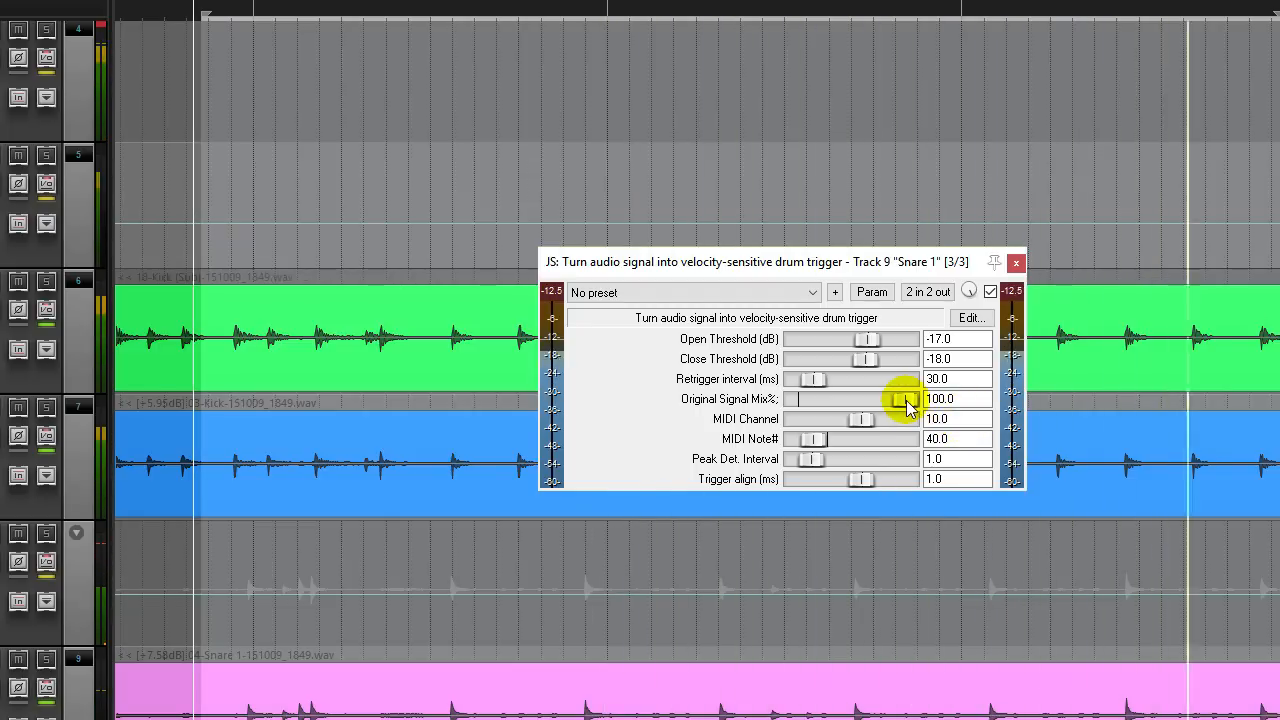
drag(906, 402, 862, 408)
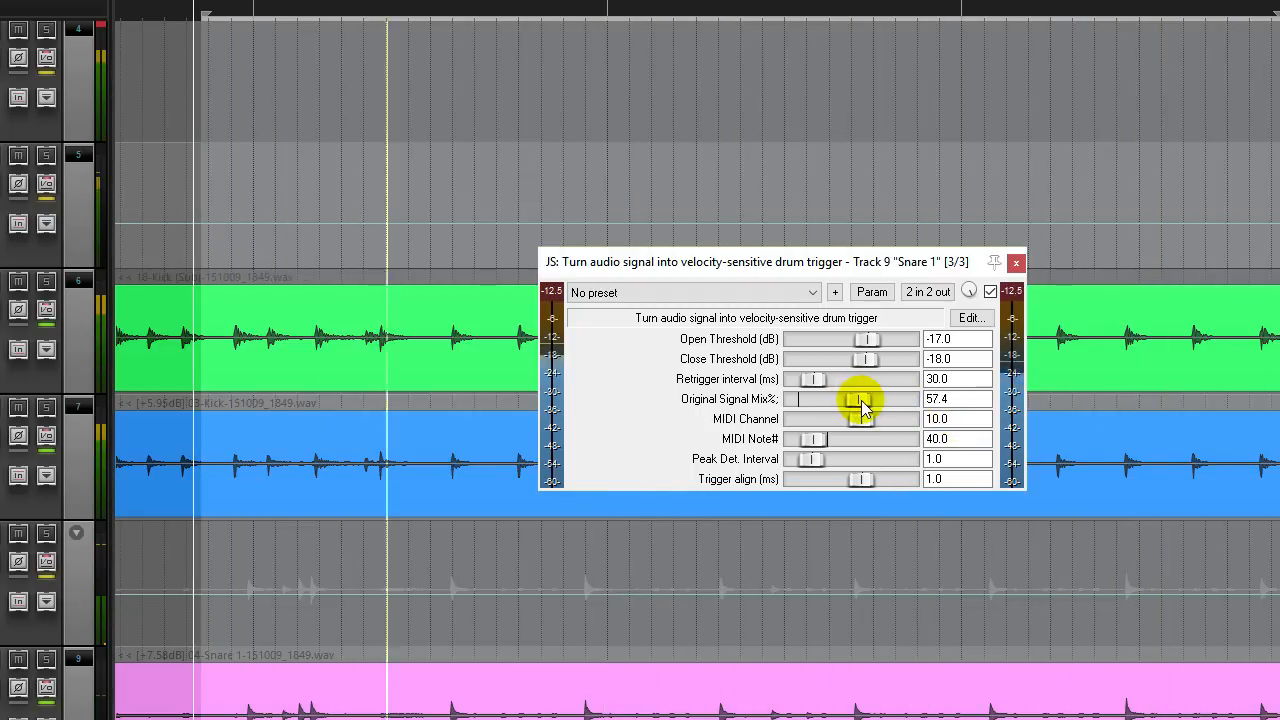
Compare the trigger bypassed and active during playback, and set its Original Signal Mix to 66.6
click(990, 291)
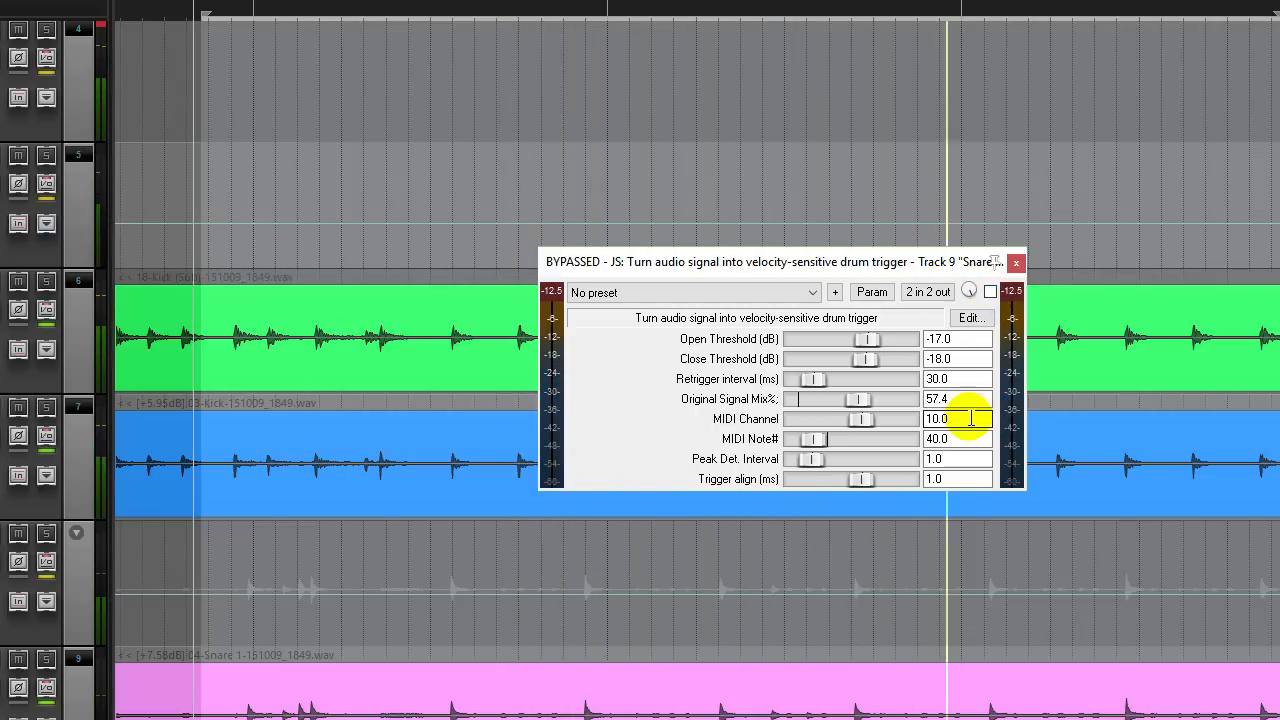
click(990, 291)
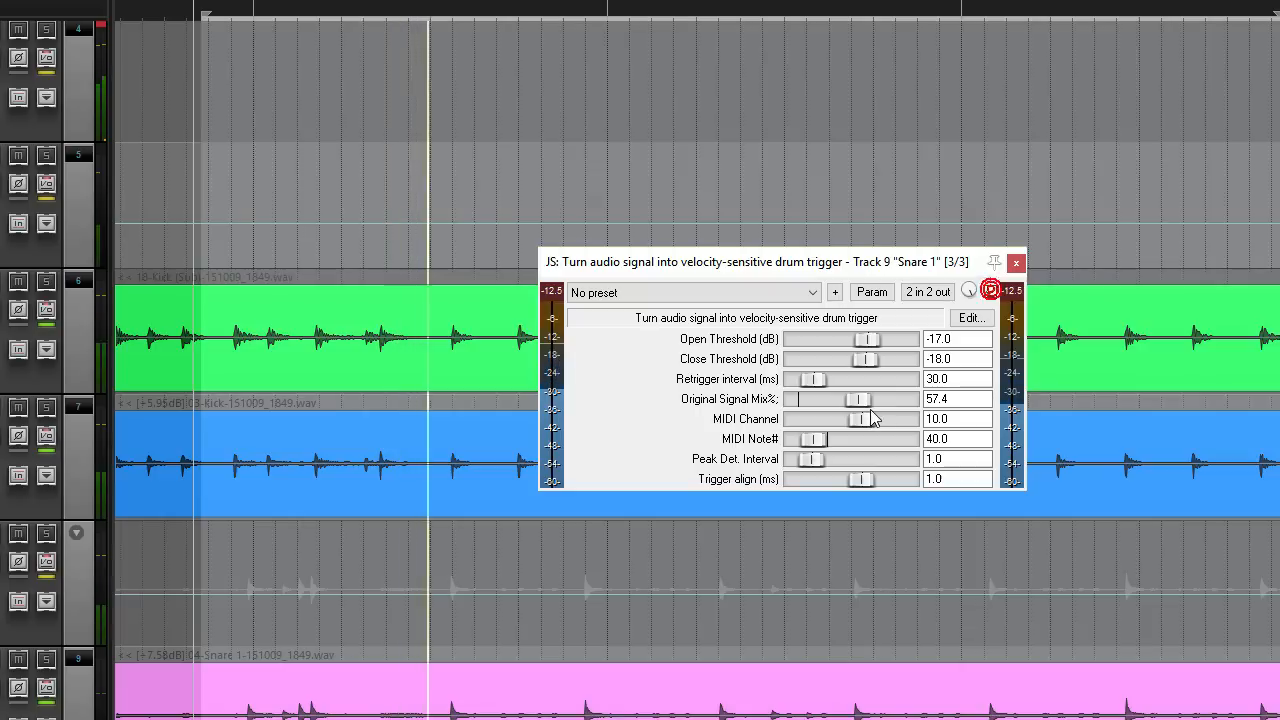
mouse_move(855, 399)
mouse_down()
mouse_move(876, 408)
mouse_move(864, 404)
mouse_up()
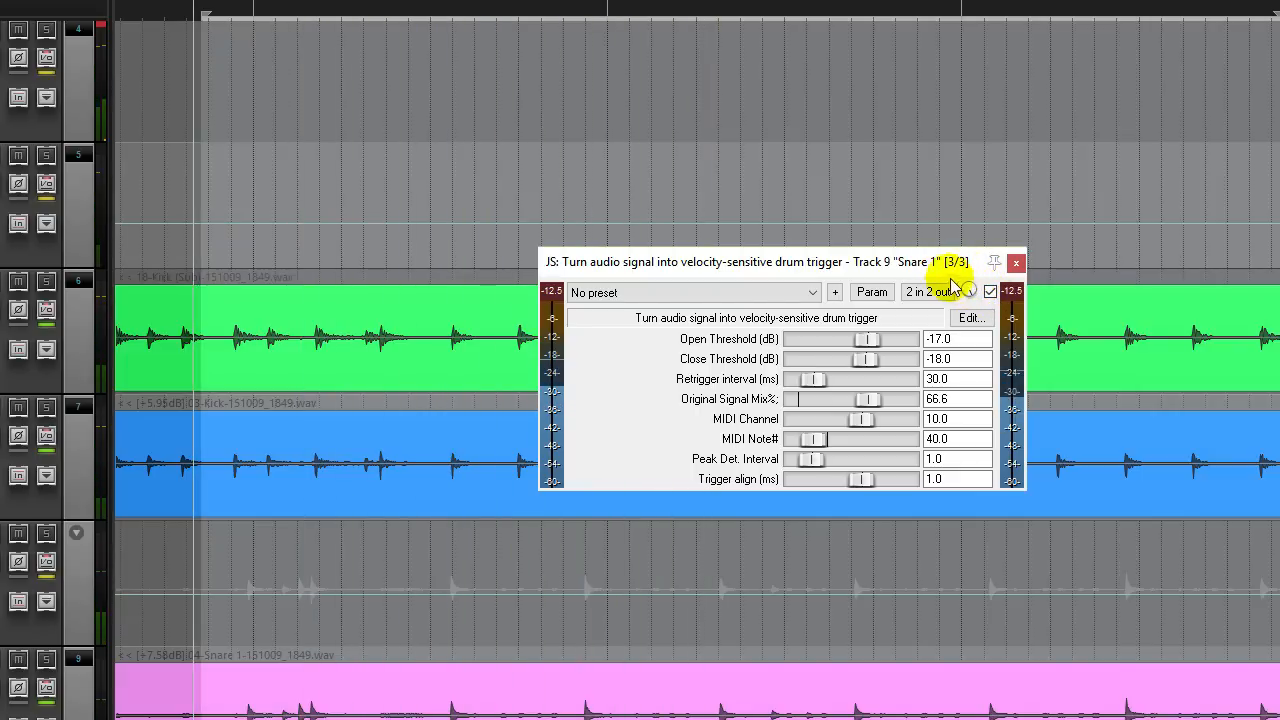
Close the drum trigger plug-in on Snare 1
drag(926, 268, 919, 285)
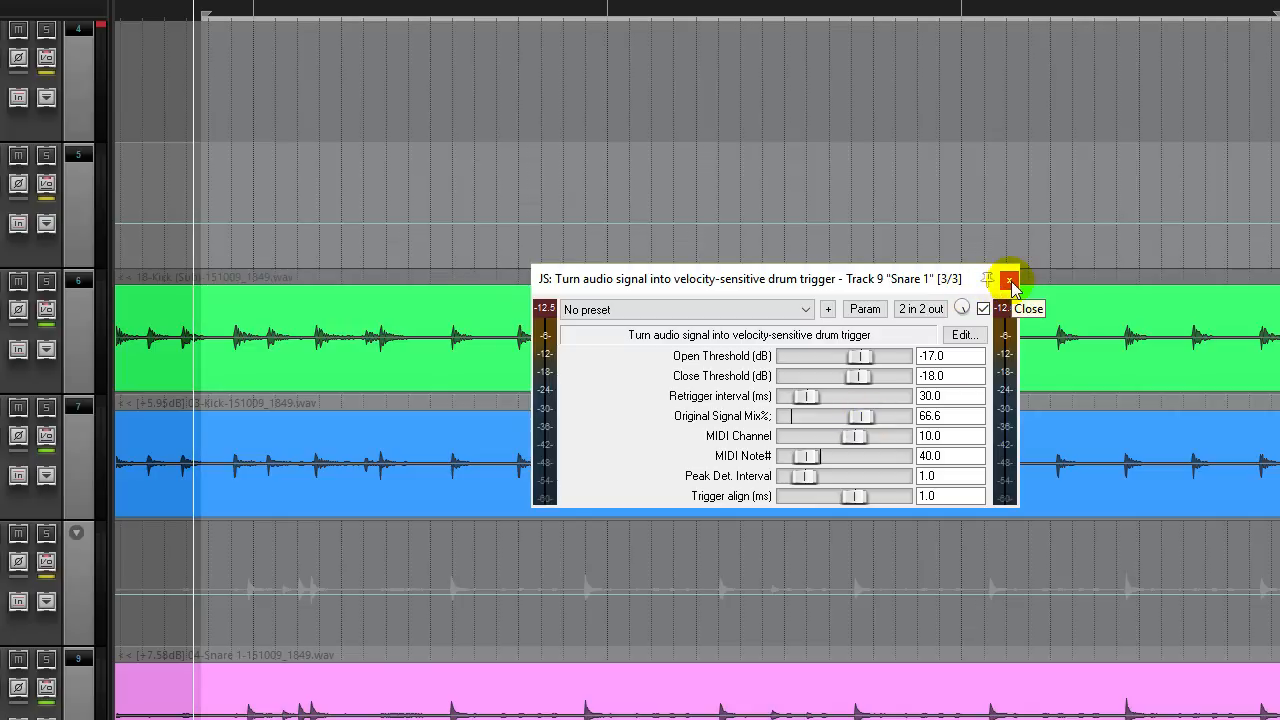
drag(955, 280, 972, 250)
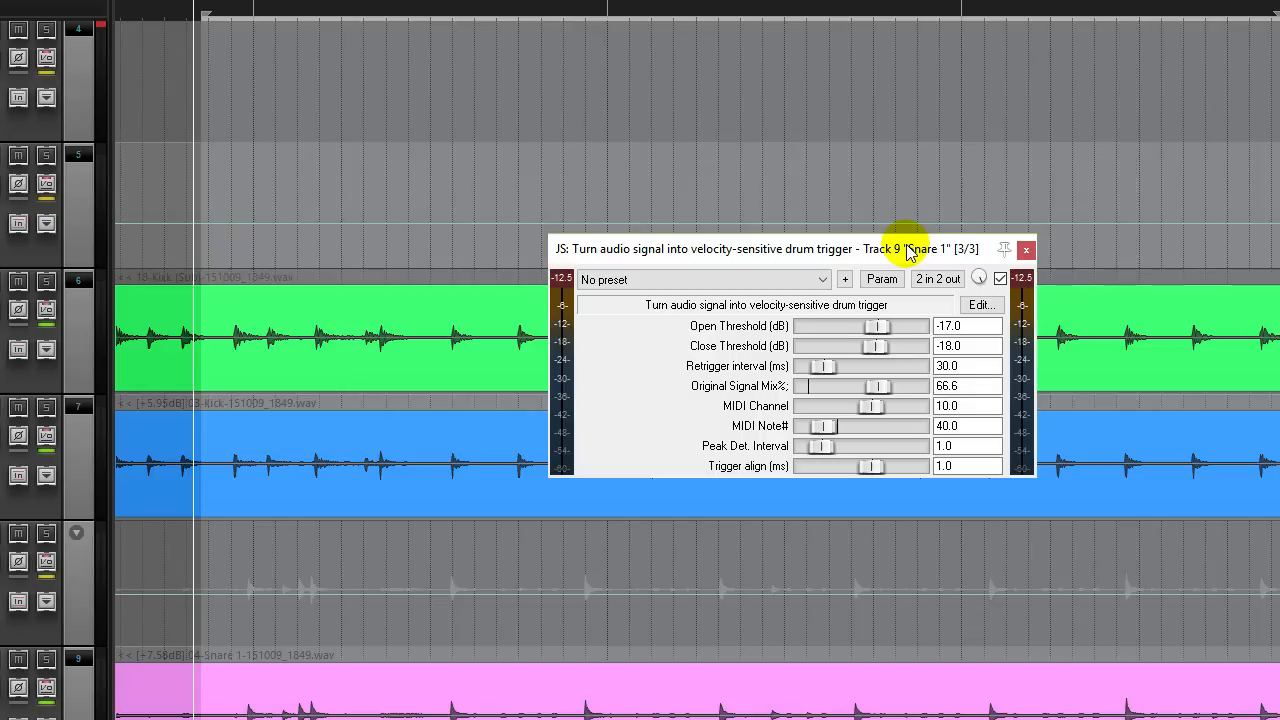
click(1026, 249)
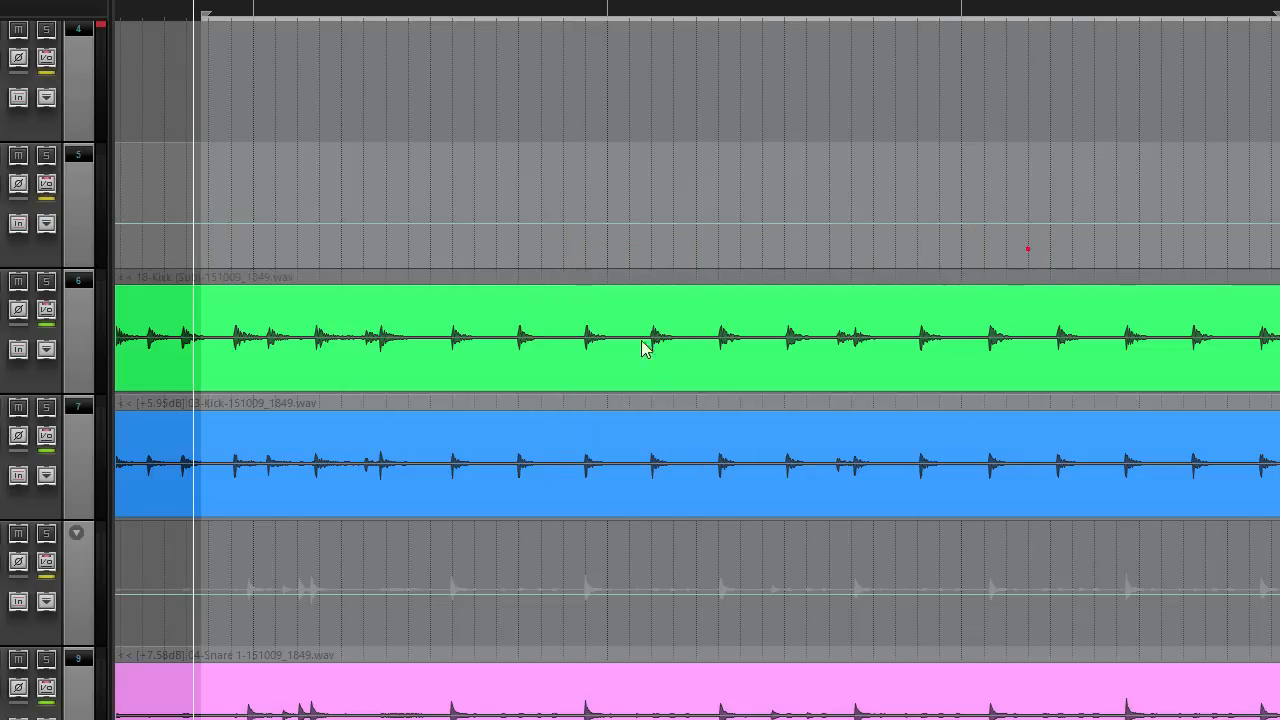
Place the edit cursor at the start of the looped time selection, at about 0:48:07:08
click(386, 462)
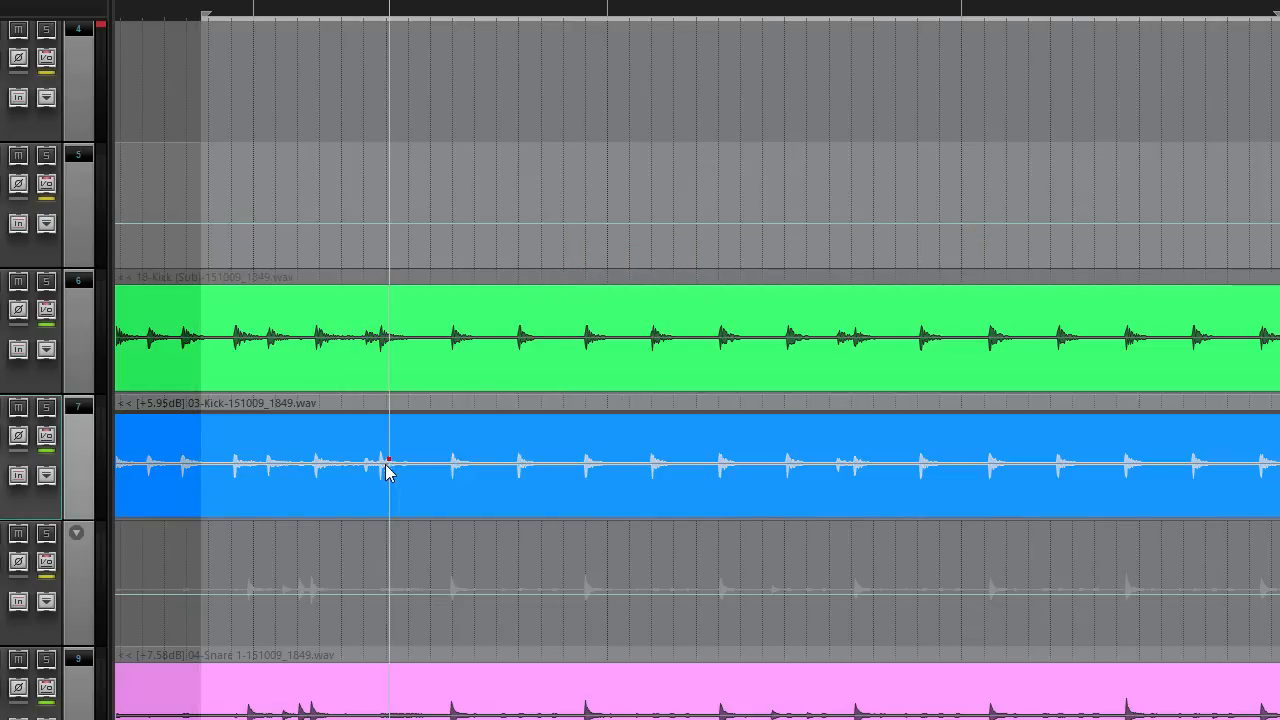
click(380, 662)
click(380, 366)
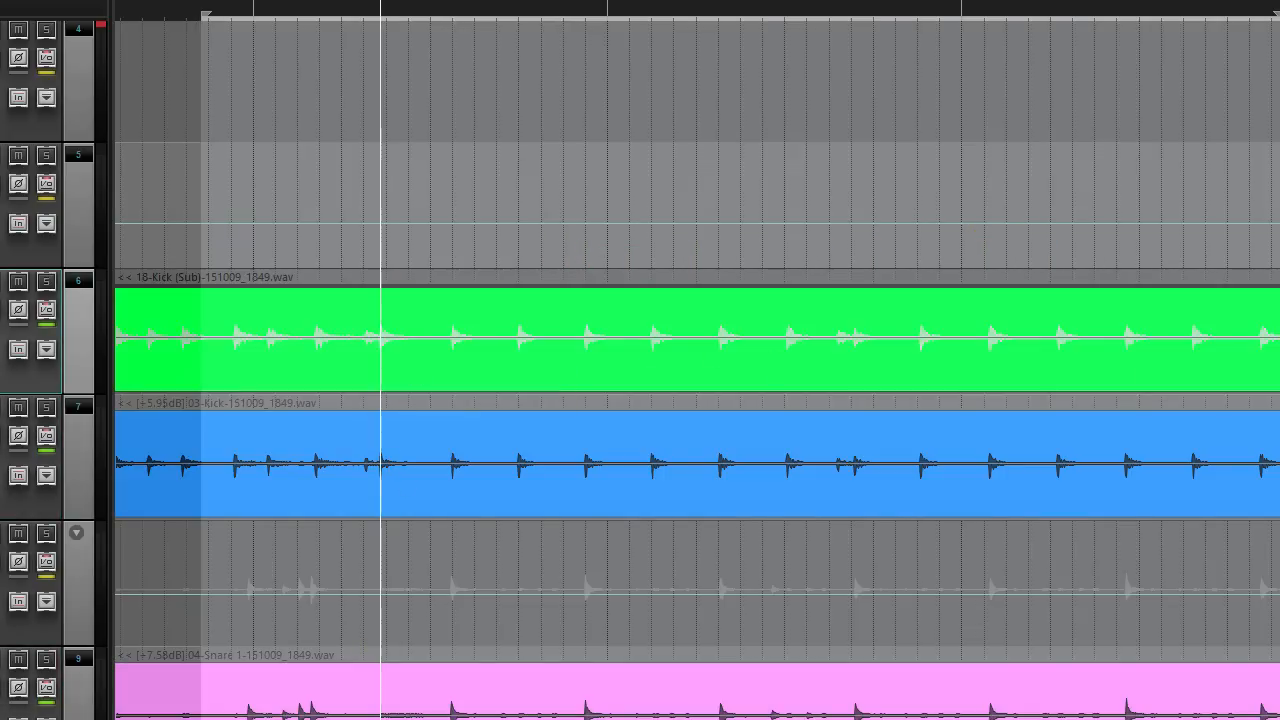
scroll(592, 382, down, 3)
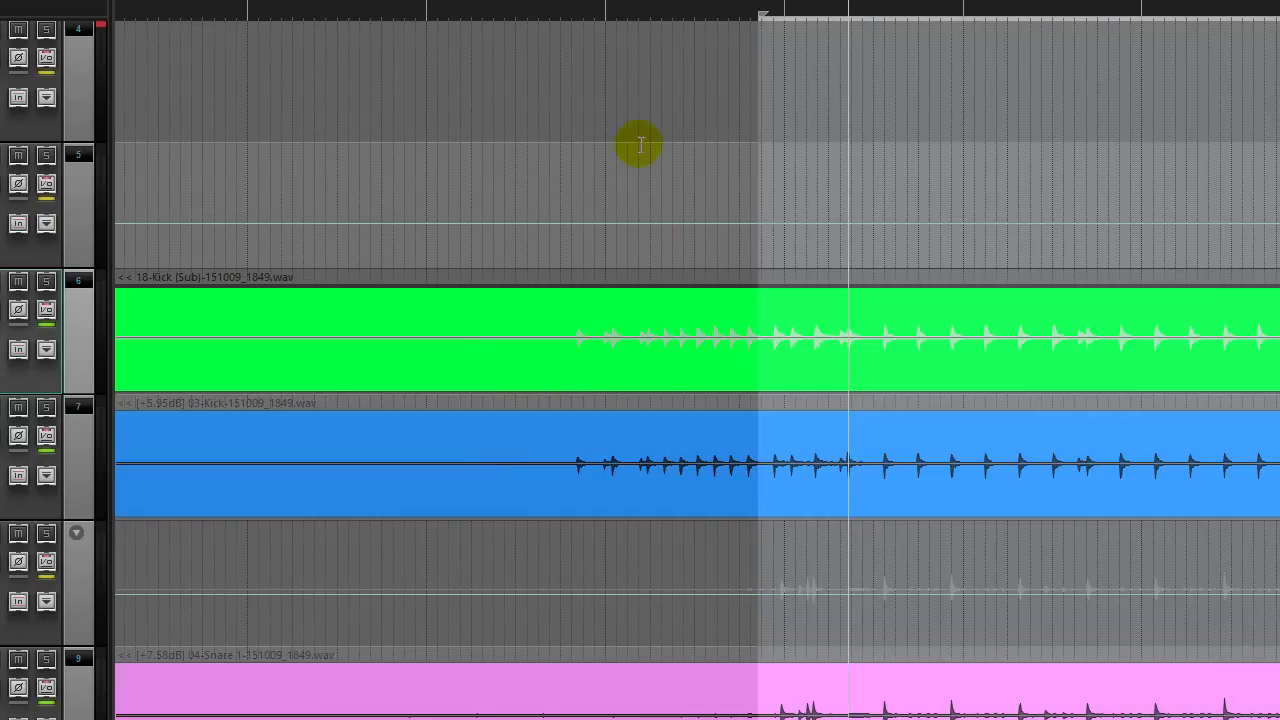
click(758, 10)
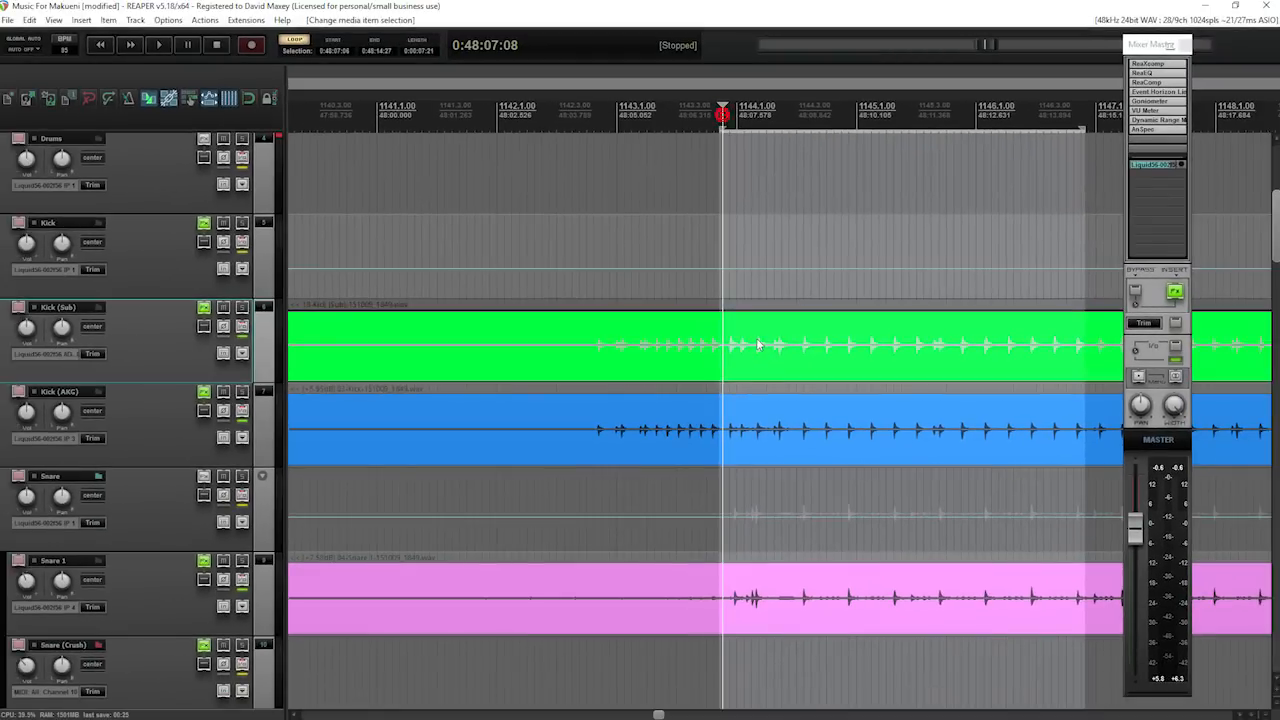
click(776, 351)
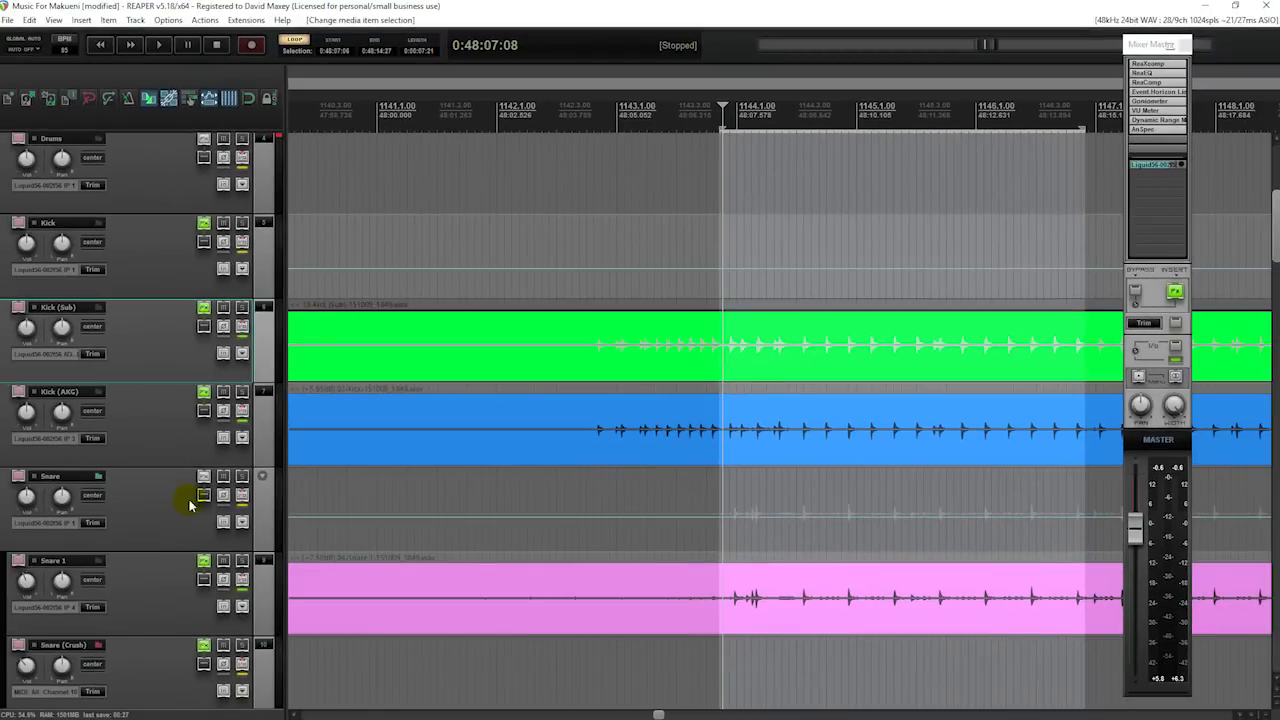
Open Addictive Drums 2 on track 11 and examine its overhead and room channels, returning to the snare channel
scroll(145, 514, down, 2)
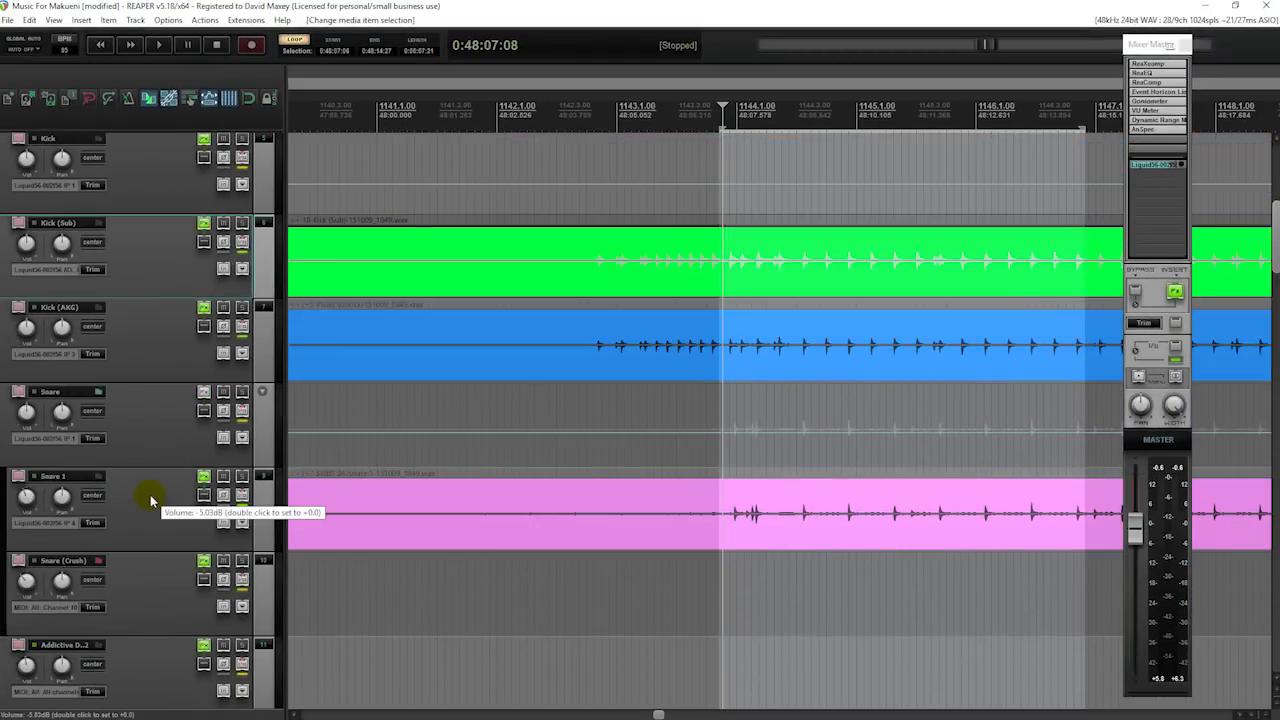
scroll(150, 515, down, 3)
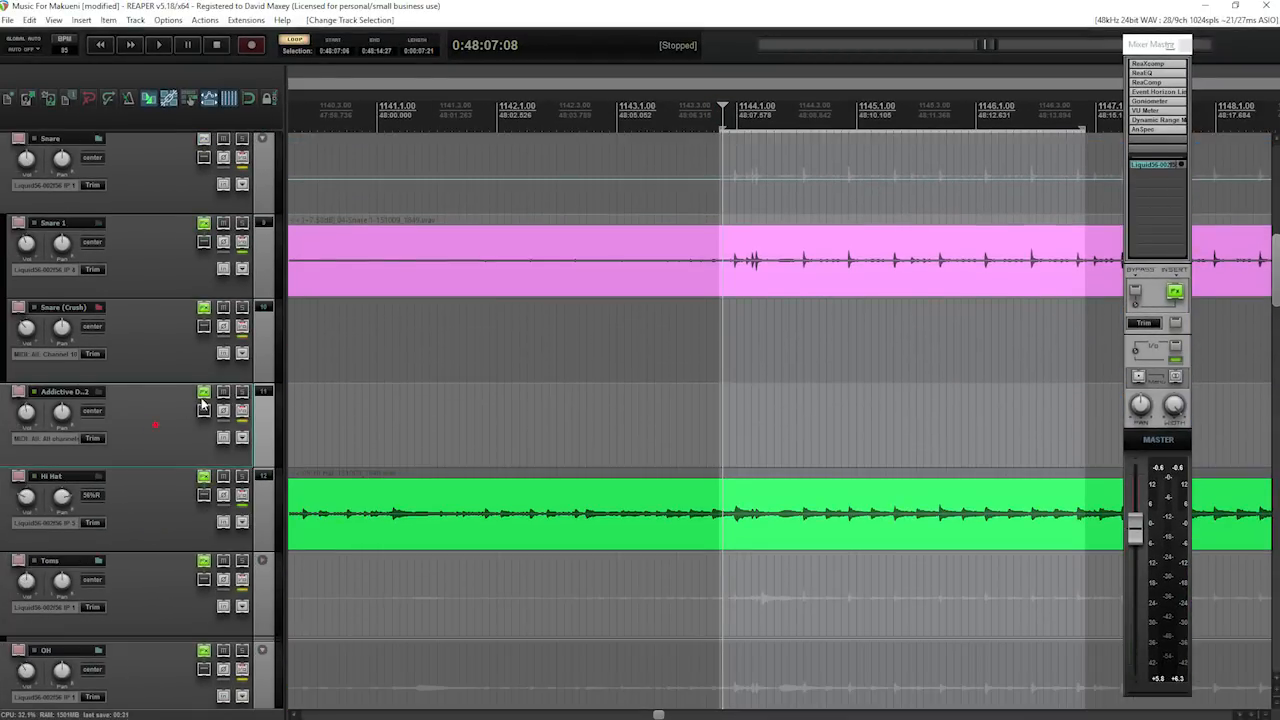
right_click(204, 393)
click(245, 458)
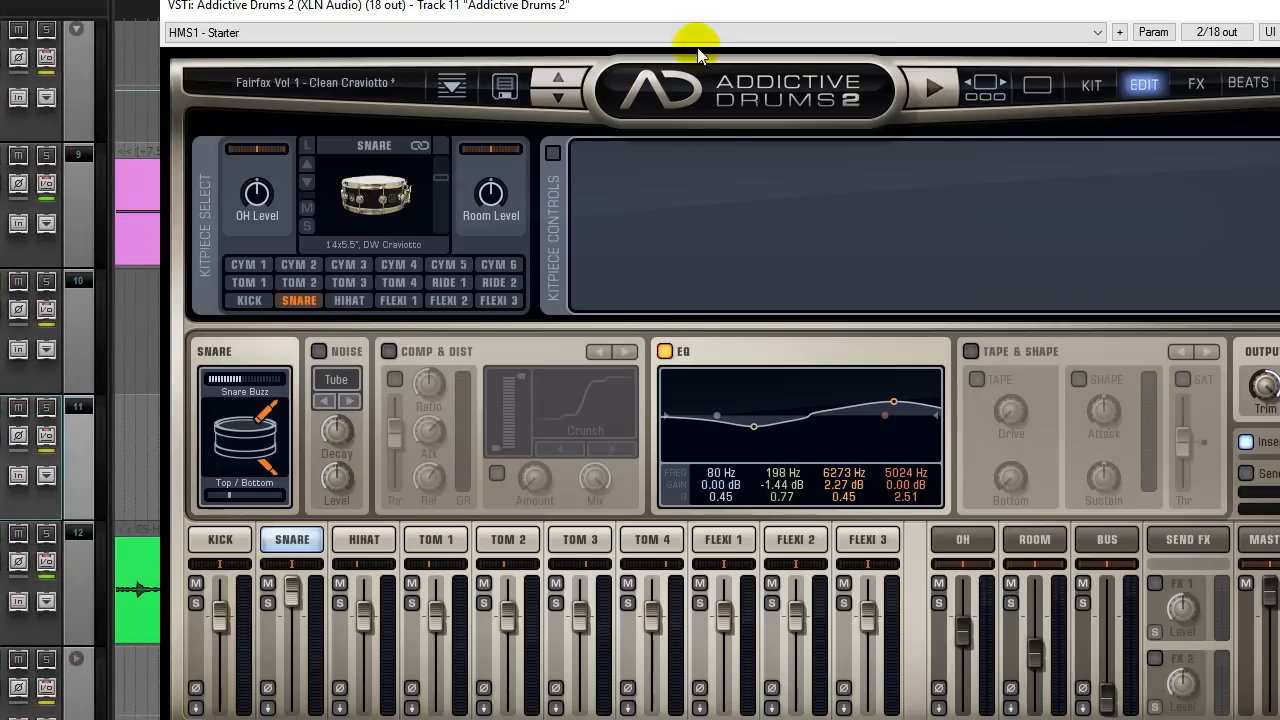
drag(680, 8, 656, 0)
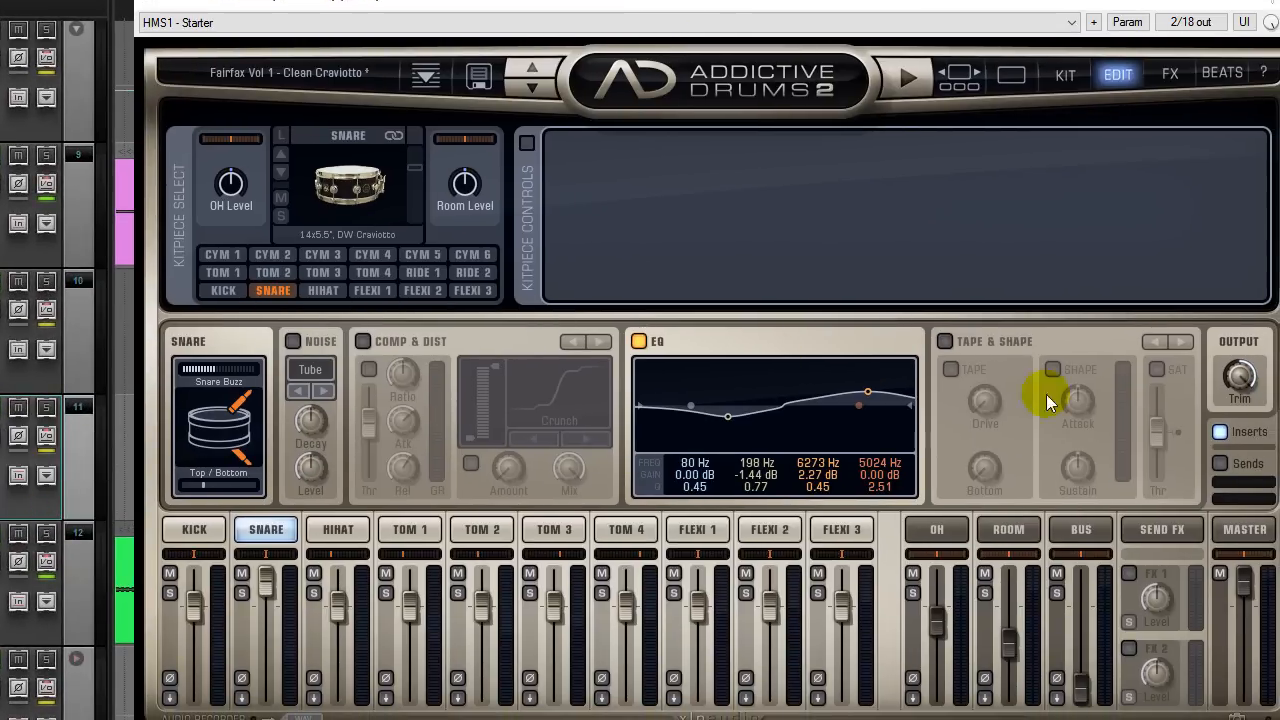
click(1007, 533)
click(955, 532)
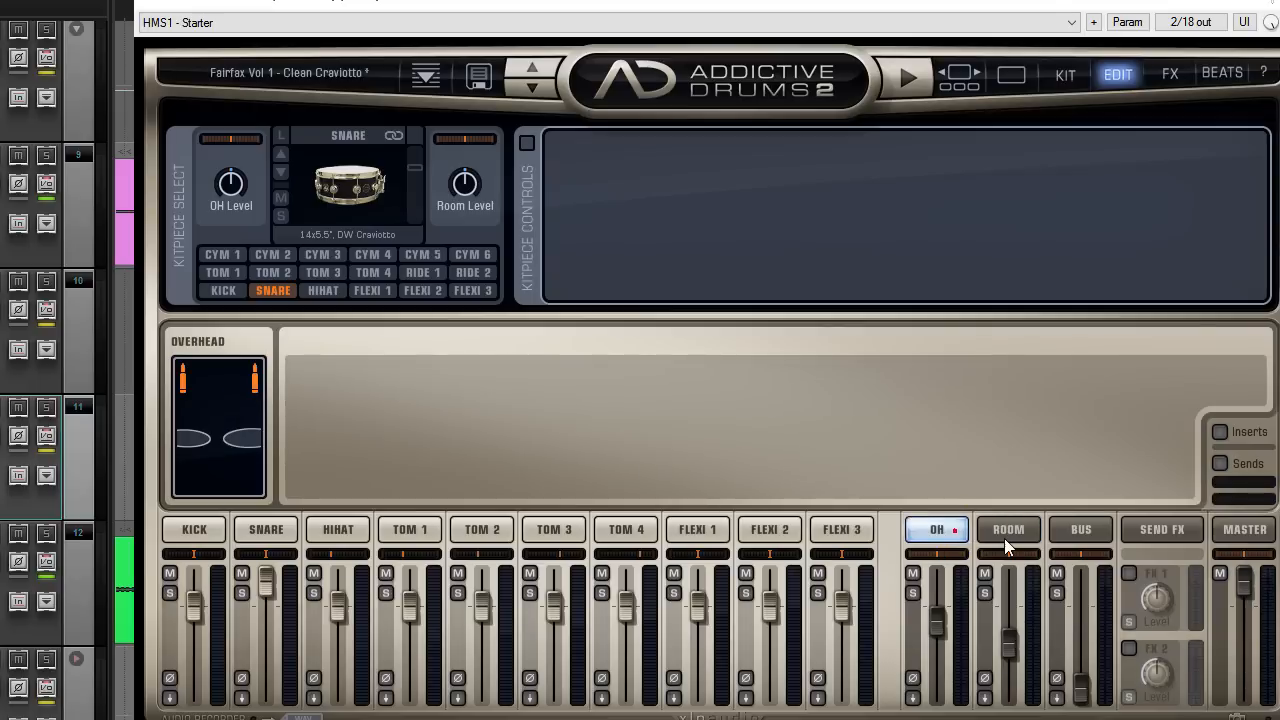
click(1006, 535)
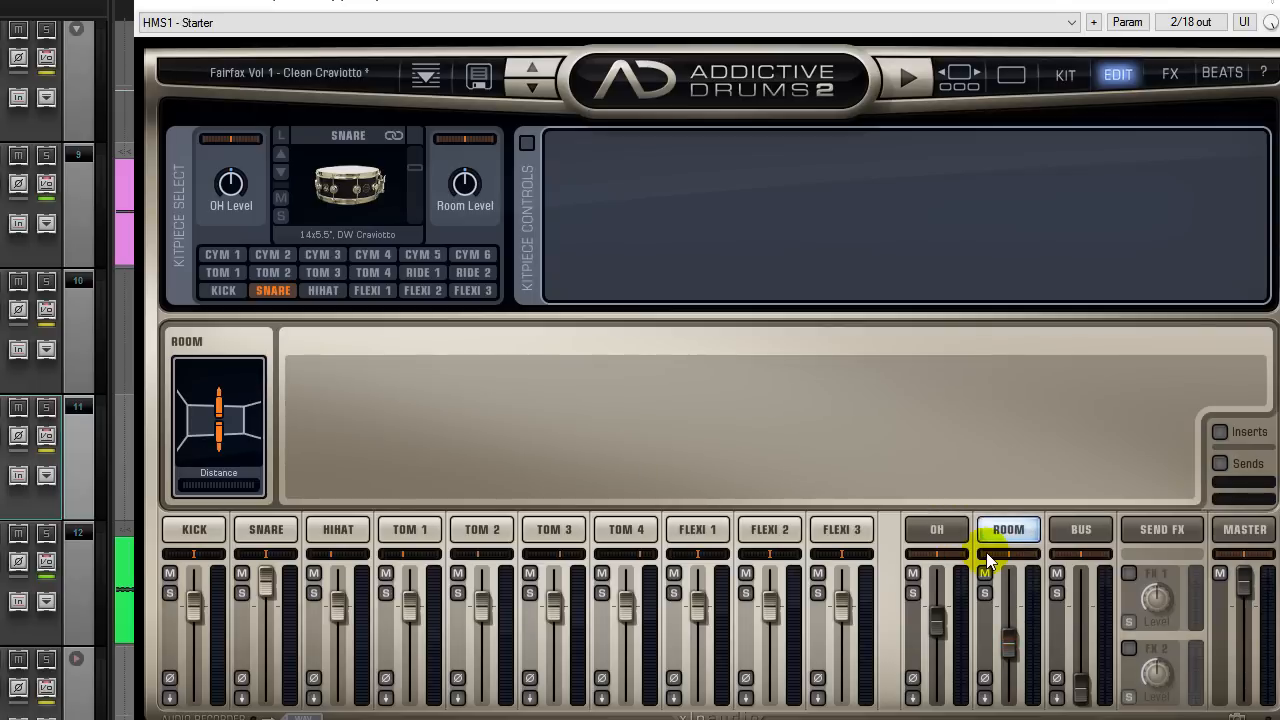
click(268, 530)
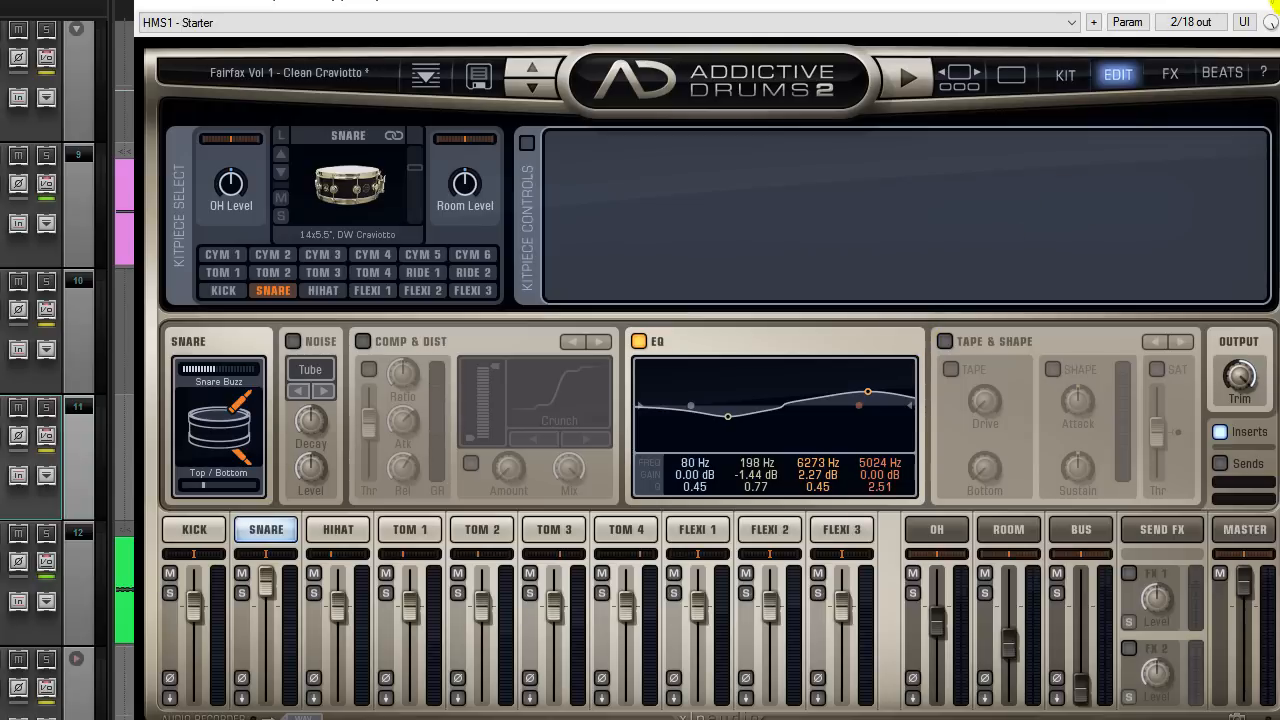
Close Addictive Drums 2 and place the edit cursor just before the looped section, at about 0:48:06:28
click(1274, 4)
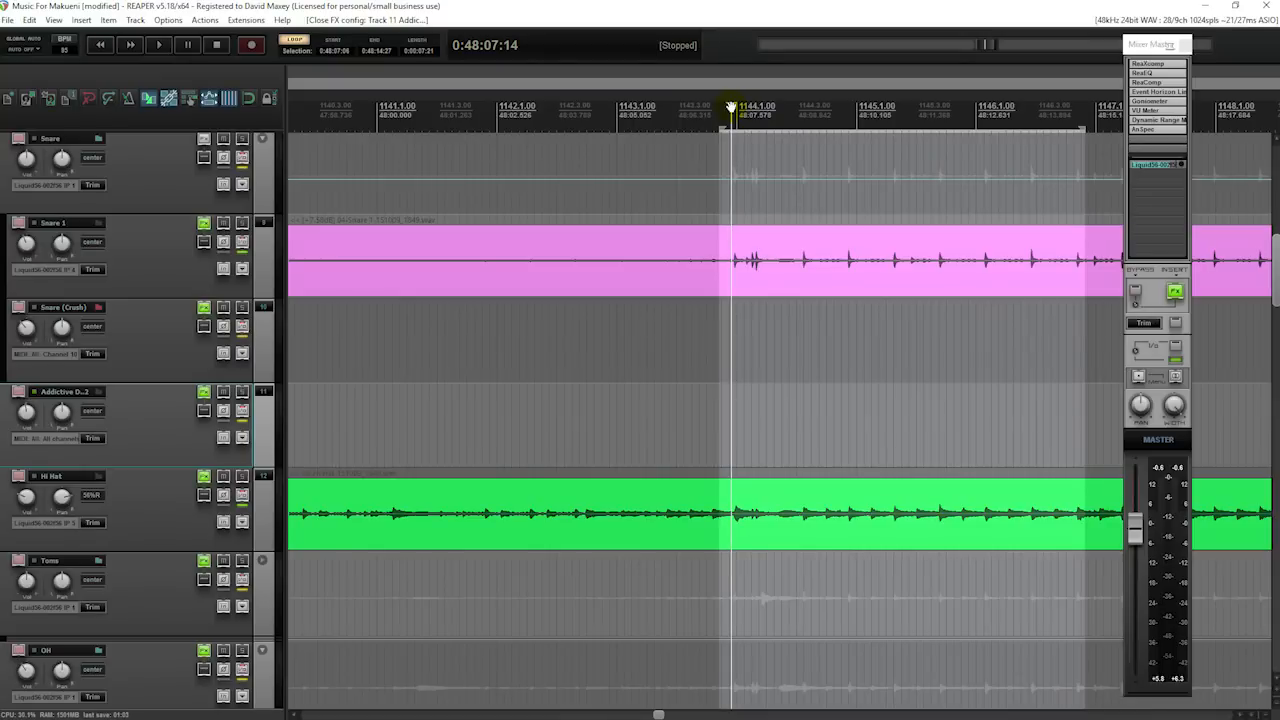
click(707, 112)
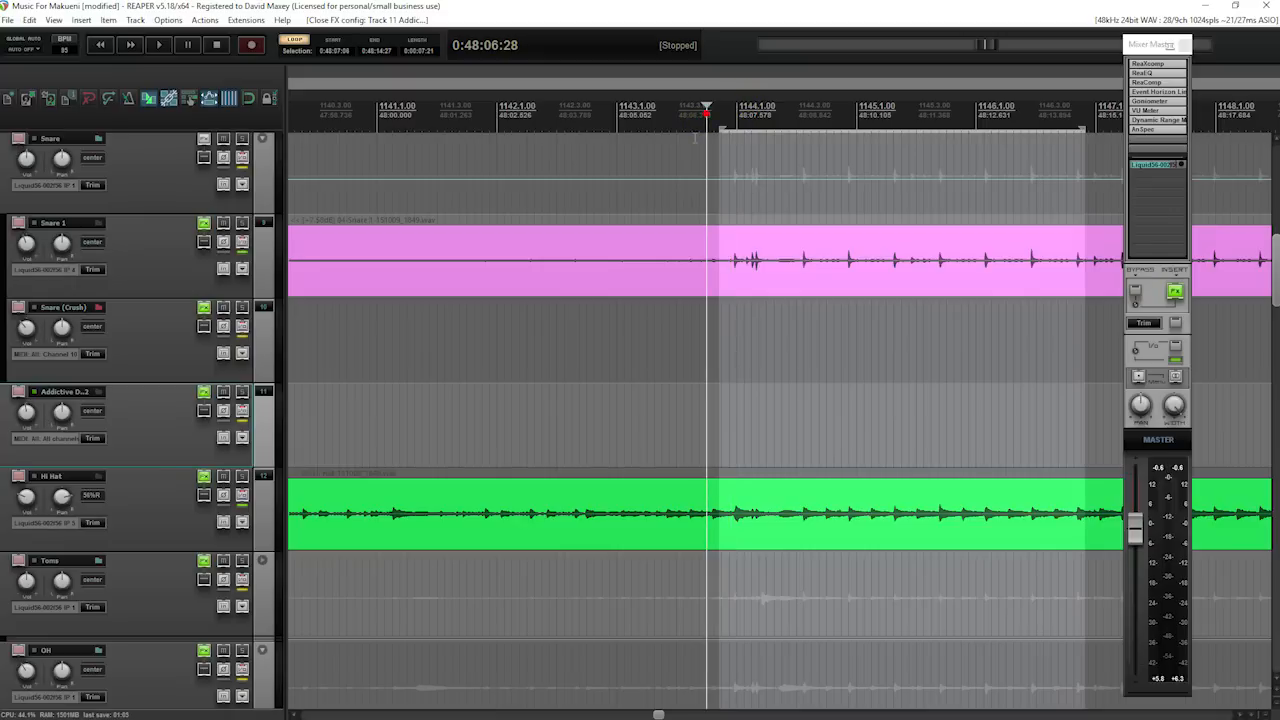